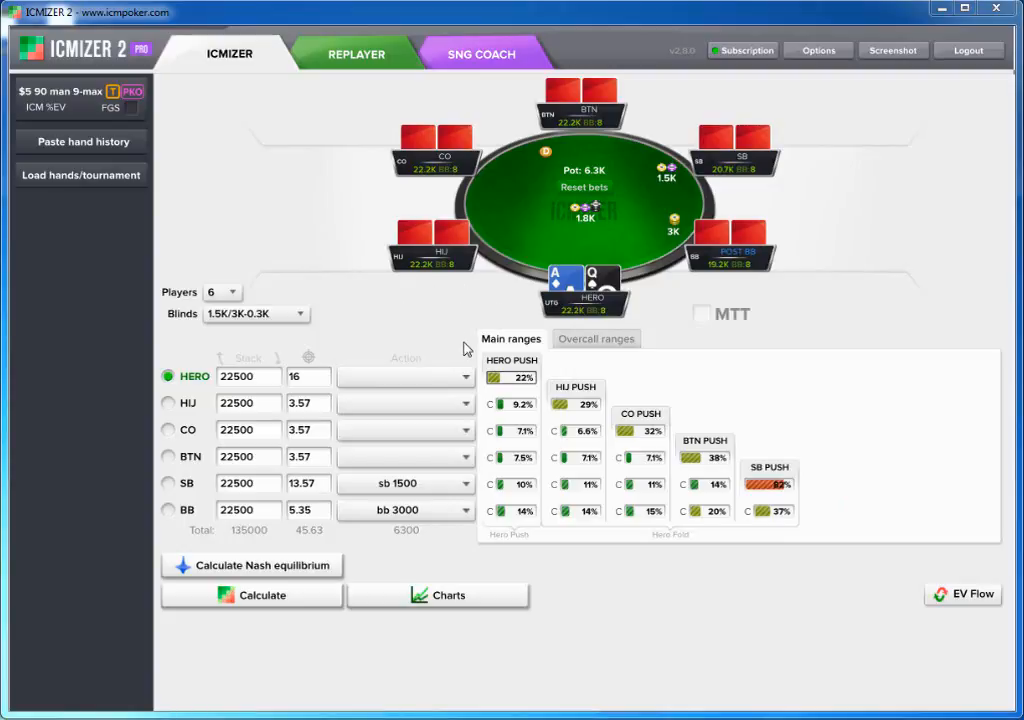
pyautogui.moveTo(568, 408)
pyautogui.click(315, 375)
pyautogui.moveTo(95, 95)
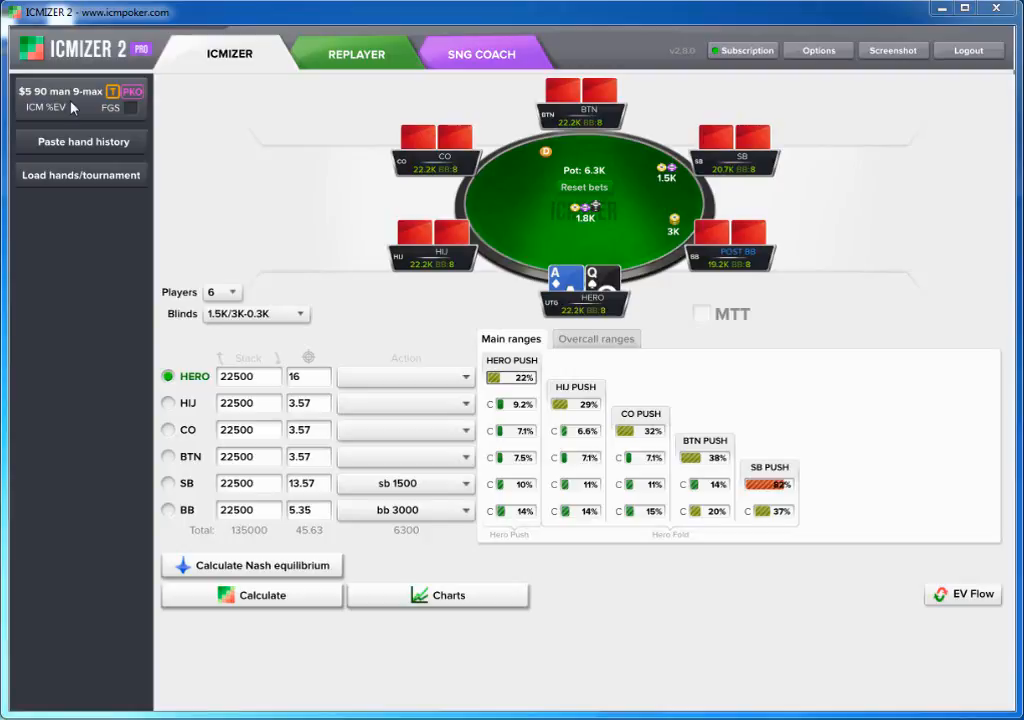
pyautogui.moveTo(130, 100)
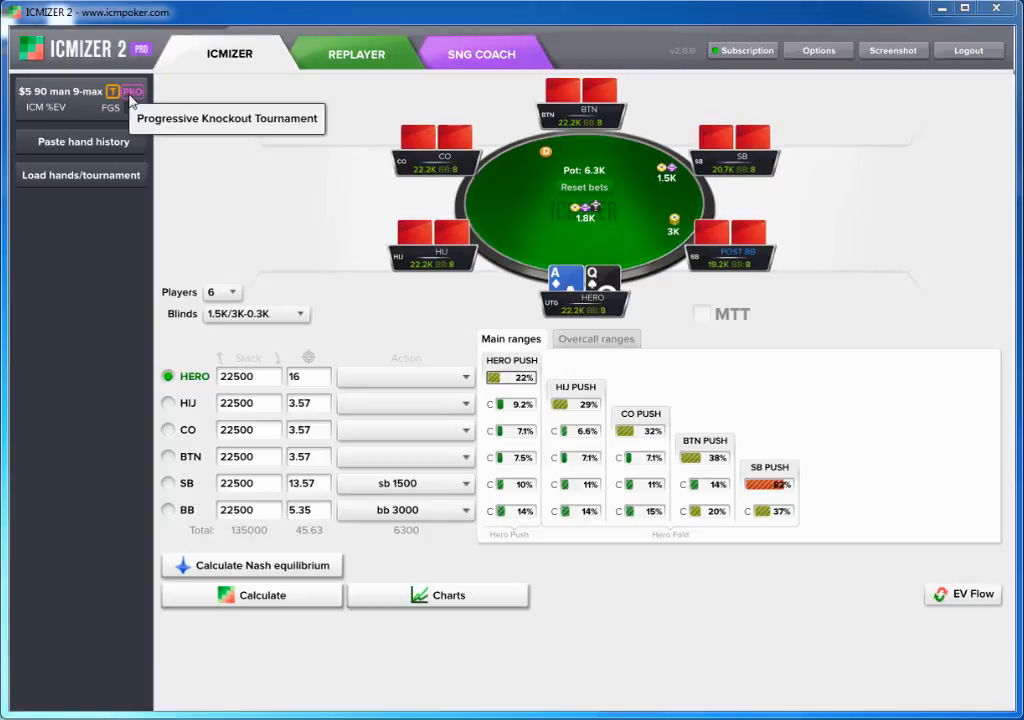
pyautogui.moveTo(50, 97)
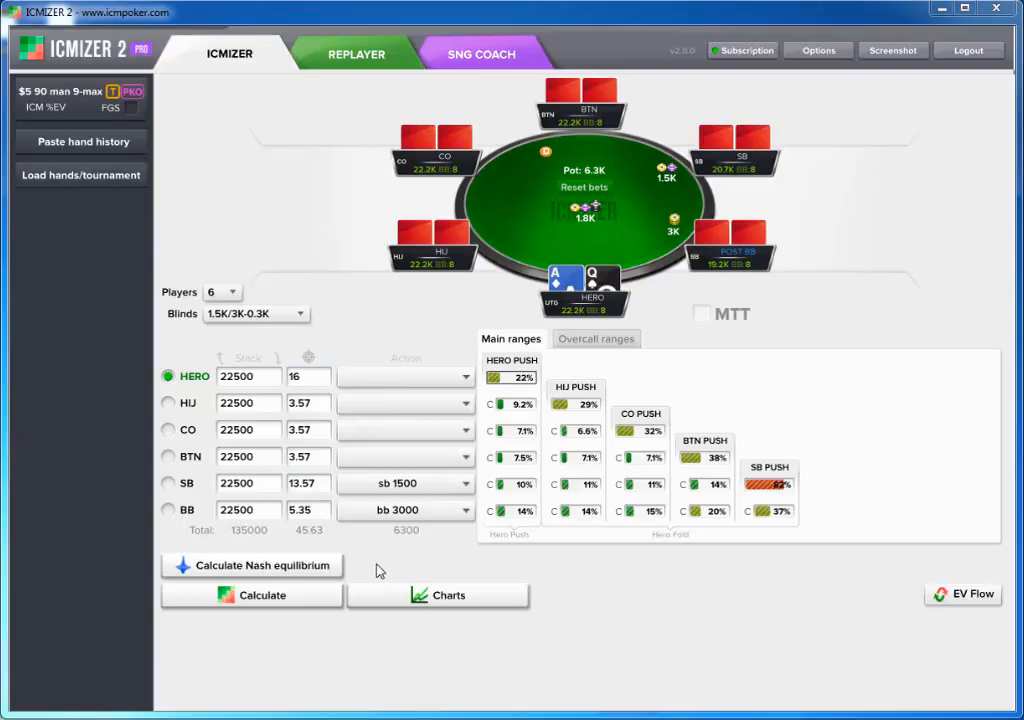
# Step: Calculate the Nash equilibrium and hero's UTG push results, examine the push range, and close the results
pyautogui.click(311, 565)
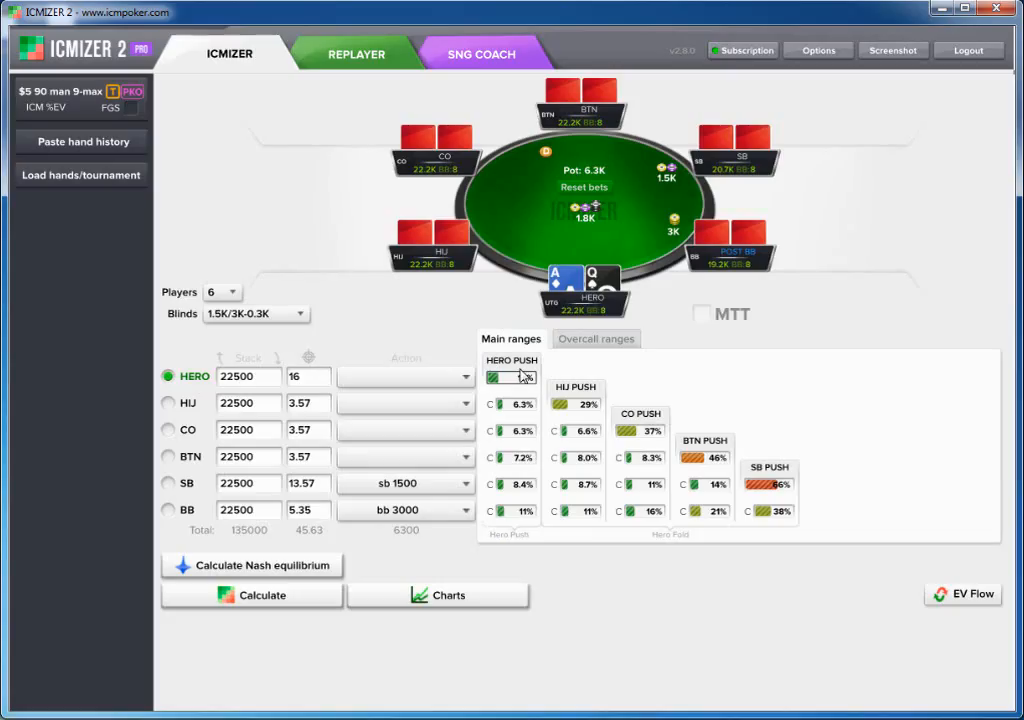
pyautogui.click(276, 607)
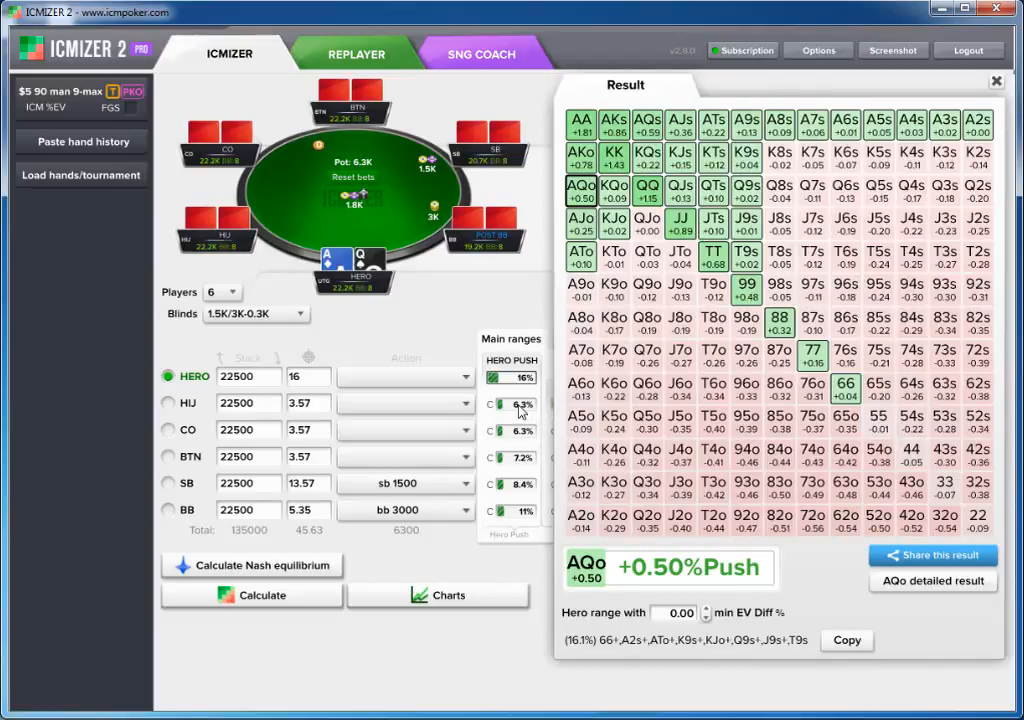
pyautogui.moveTo(520, 433)
pyautogui.moveTo(520, 388)
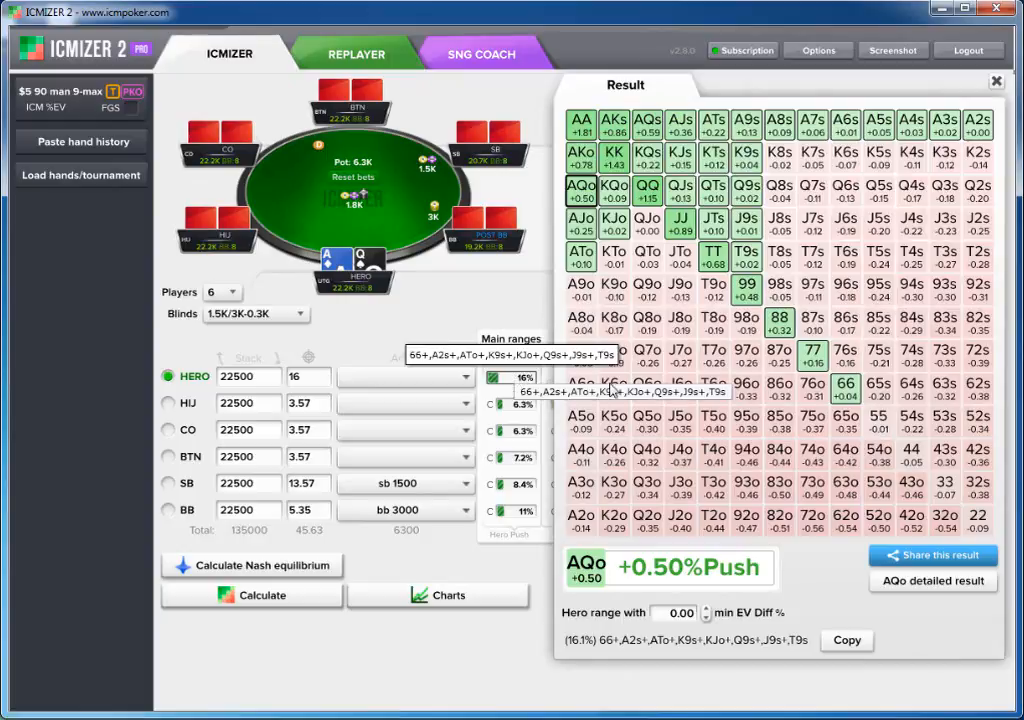
pyautogui.click(996, 82)
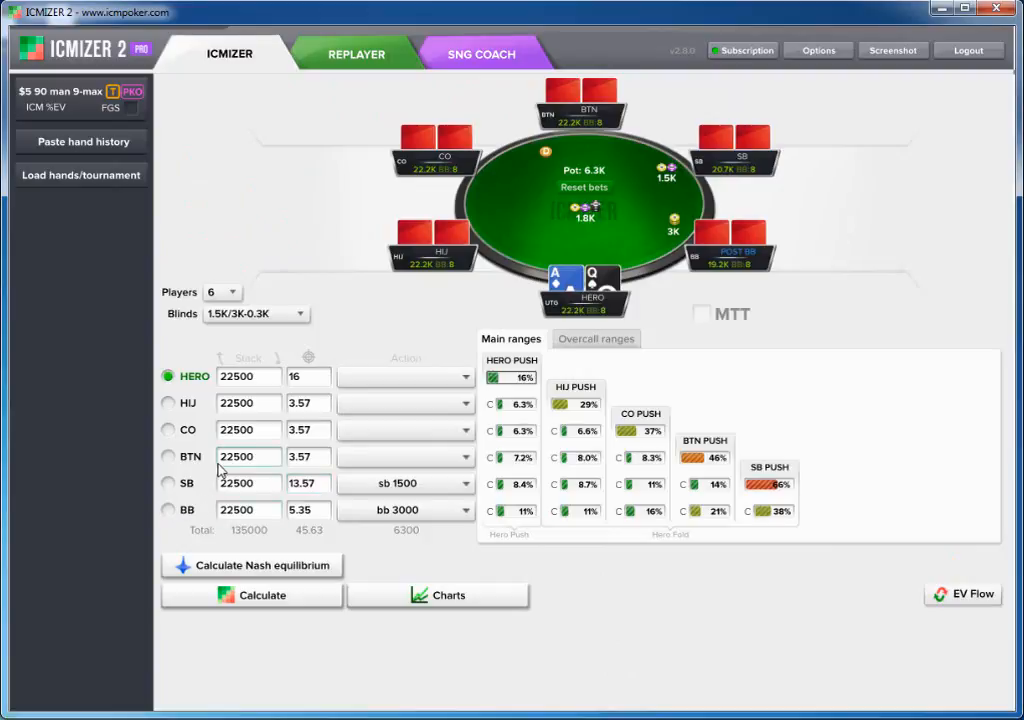
# Step: Set hero's stack to 23500 and recalculate the Nash equilibrium
pyautogui.doubleClick(267, 378)
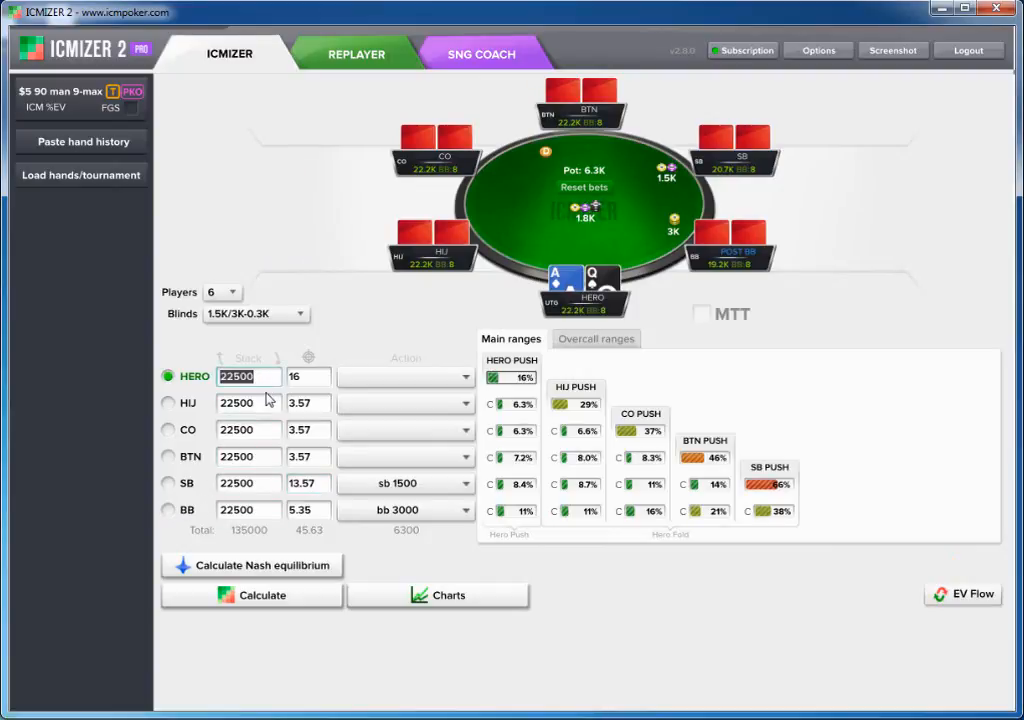
pyautogui.click(268, 379)
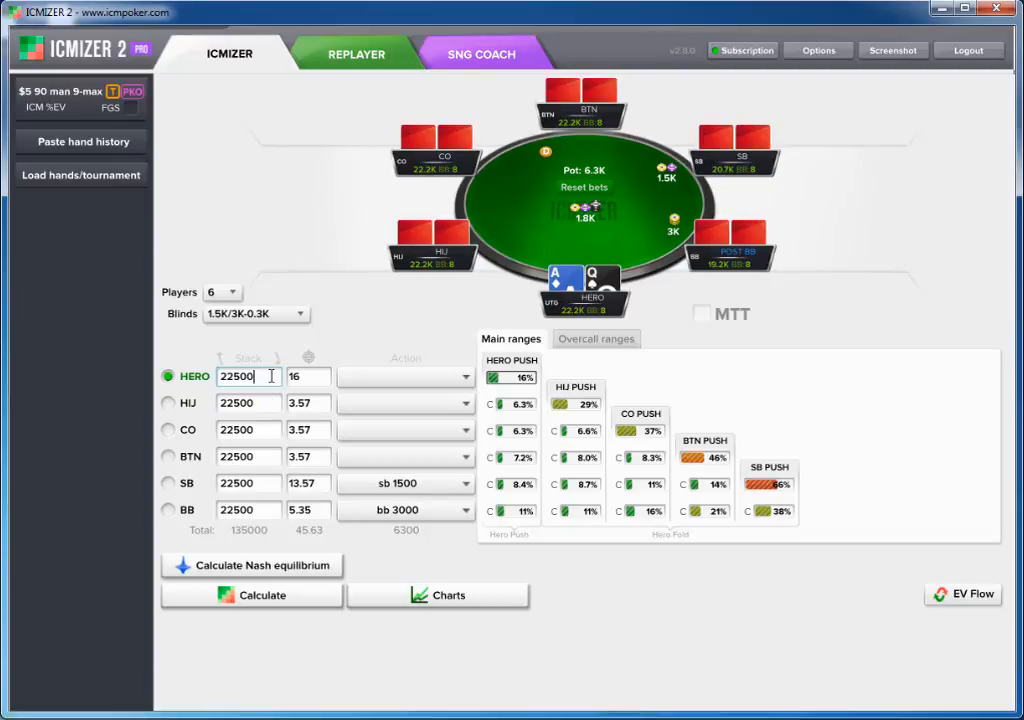
pyautogui.moveTo(233, 377); pyautogui.dragTo(228, 377)
pyautogui.write('3')
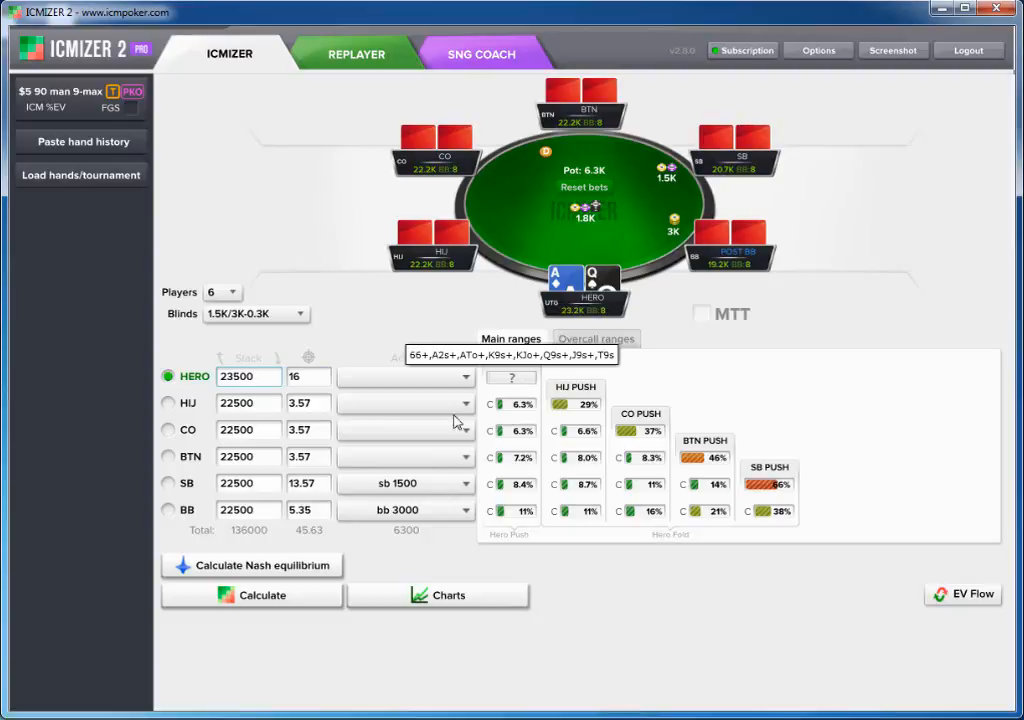
pyautogui.click(300, 566)
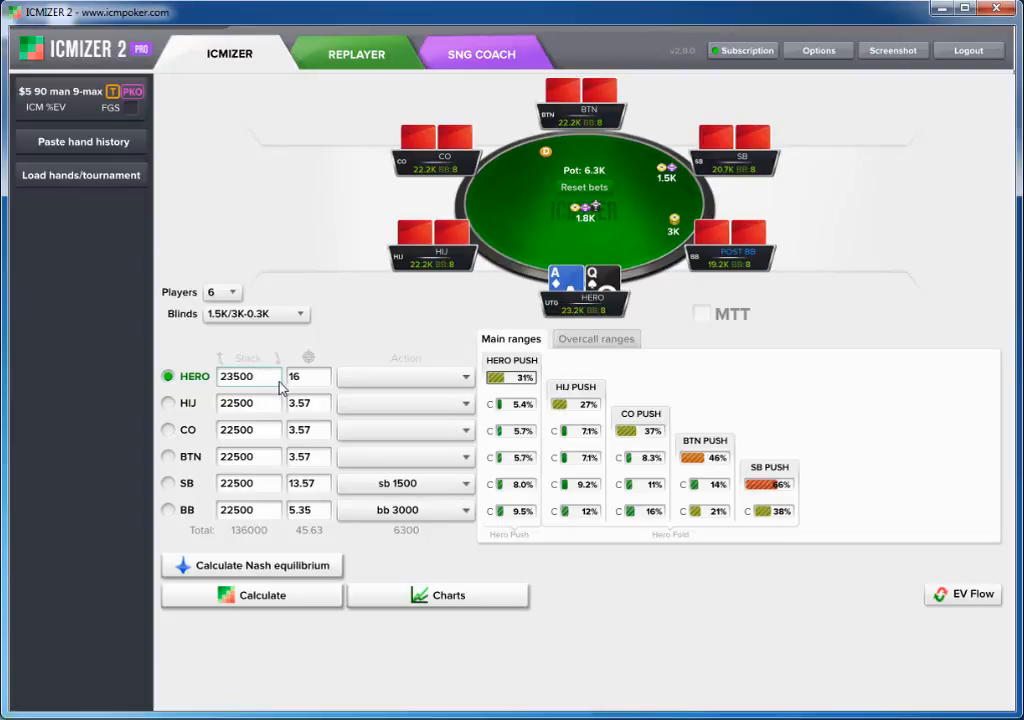
# Step: Enable FGS and look at the available FGS depths in the tournament settings
pyautogui.click(316, 378)
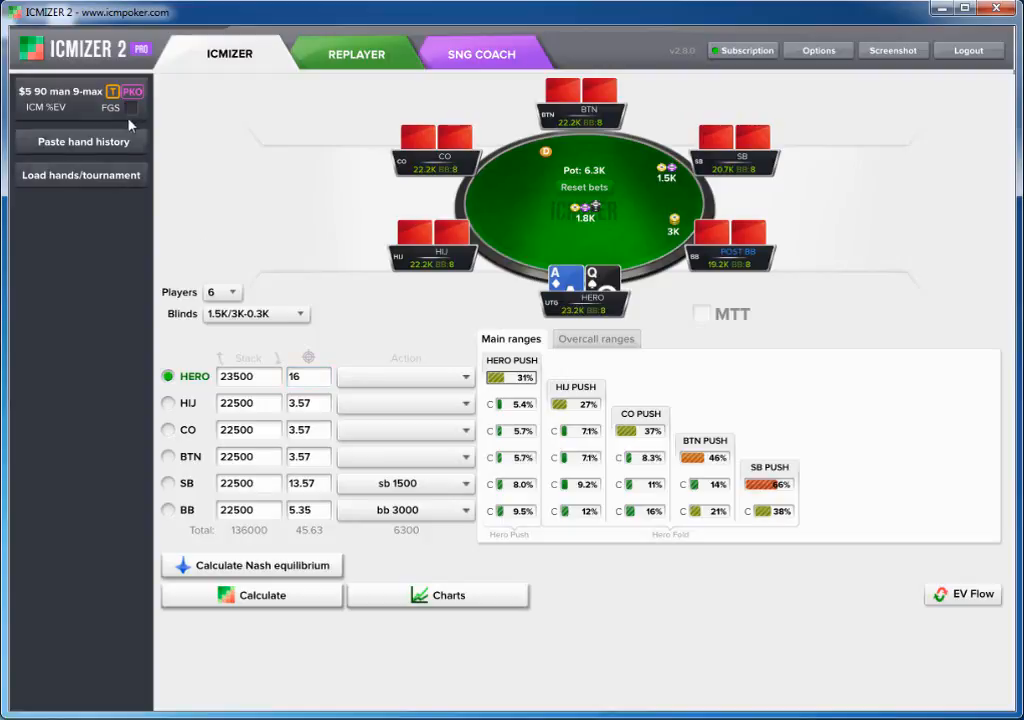
pyautogui.moveTo(102, 93)
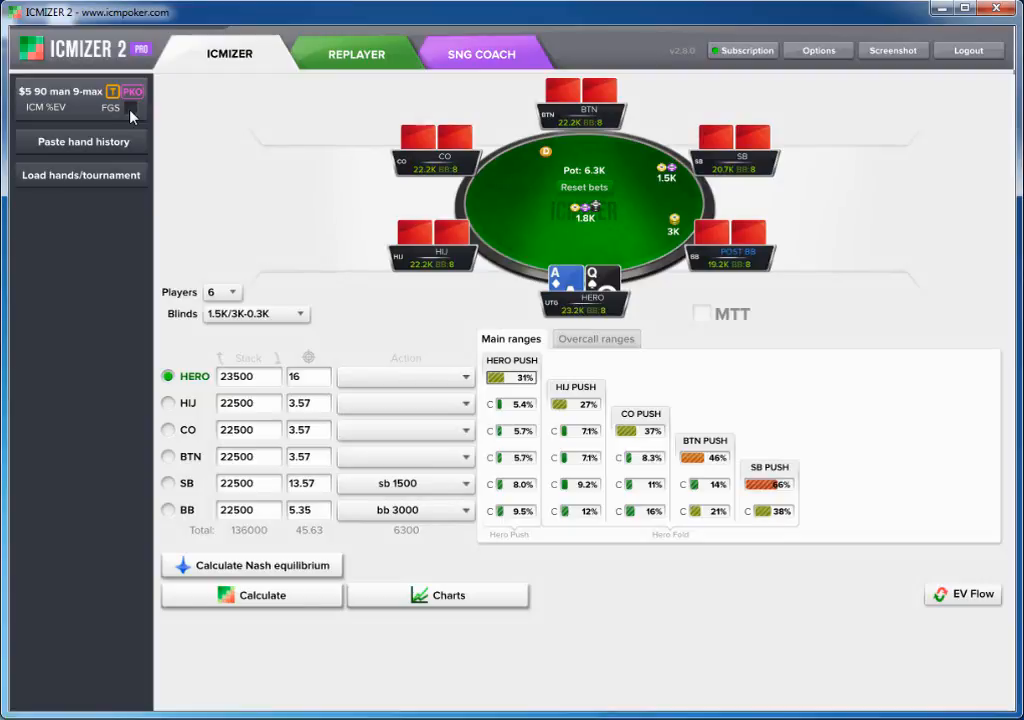
pyautogui.click(130, 109)
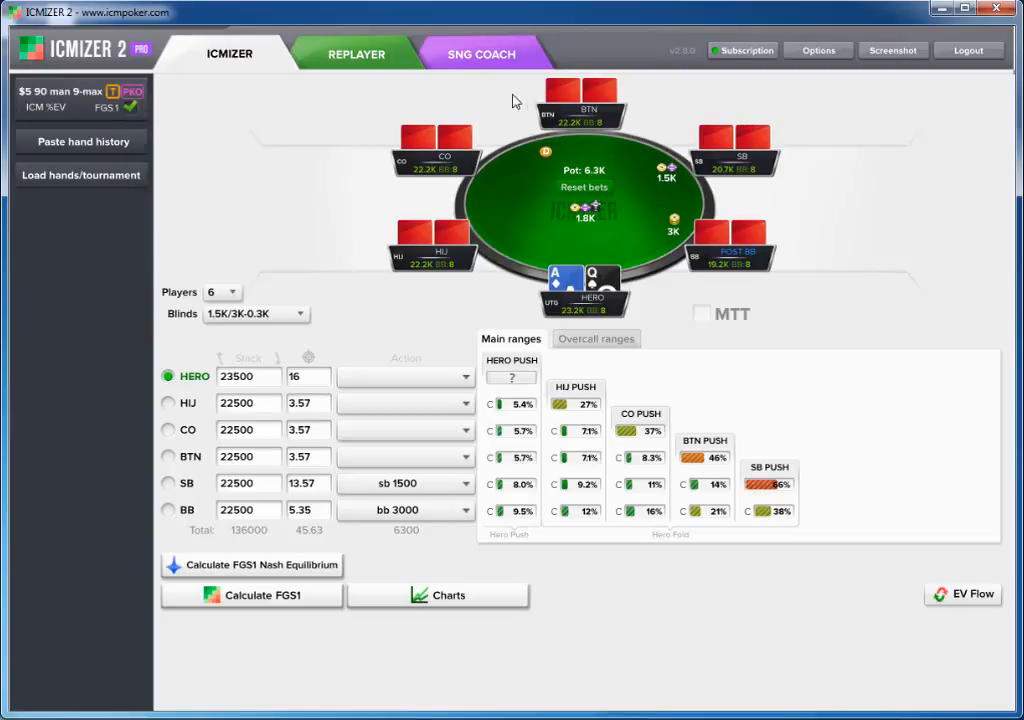
pyautogui.click(75, 90)
pyautogui.click(692, 94)
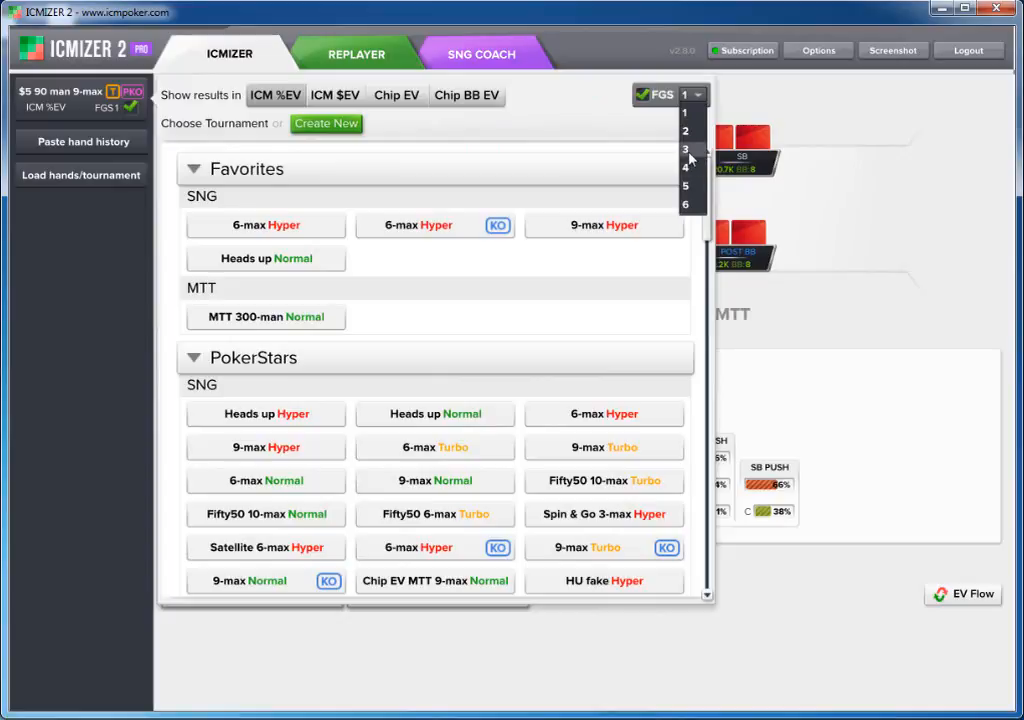
pyautogui.click(699, 97)
pyautogui.click(736, 101)
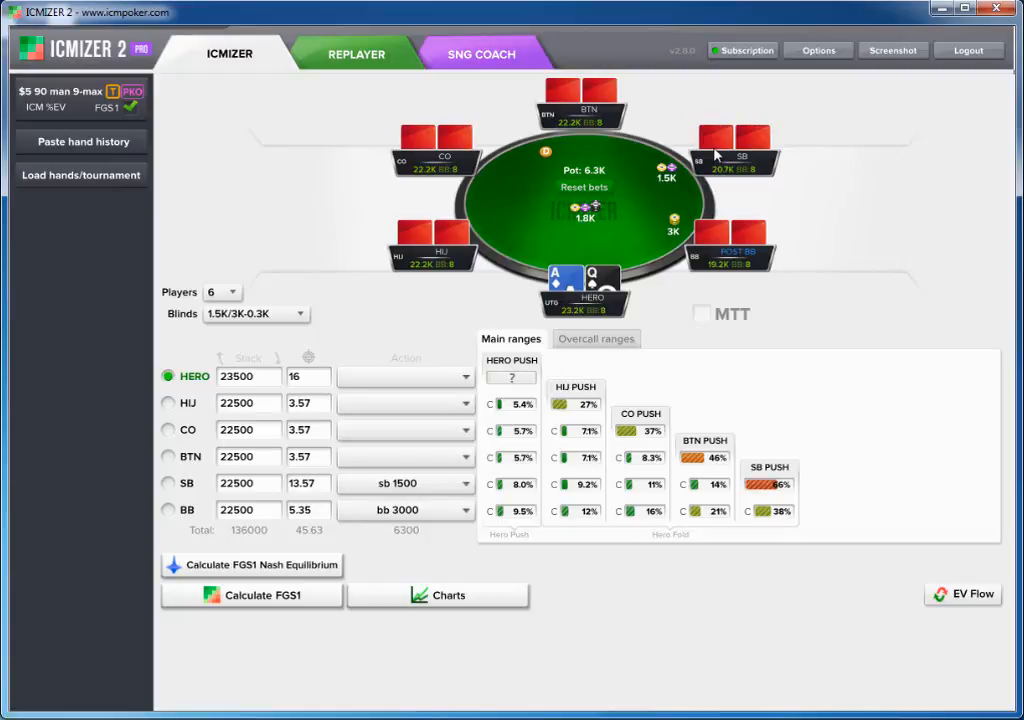
# Step: Restore hero's stack to 22500, disable FGS, and recalculate the Nash equilibrium
pyautogui.click(230, 376)
pyautogui.click(230, 376)
pyautogui.press('BackSpace')
pyautogui.write('2')
pyautogui.click(131, 107)
pyautogui.click(282, 563)
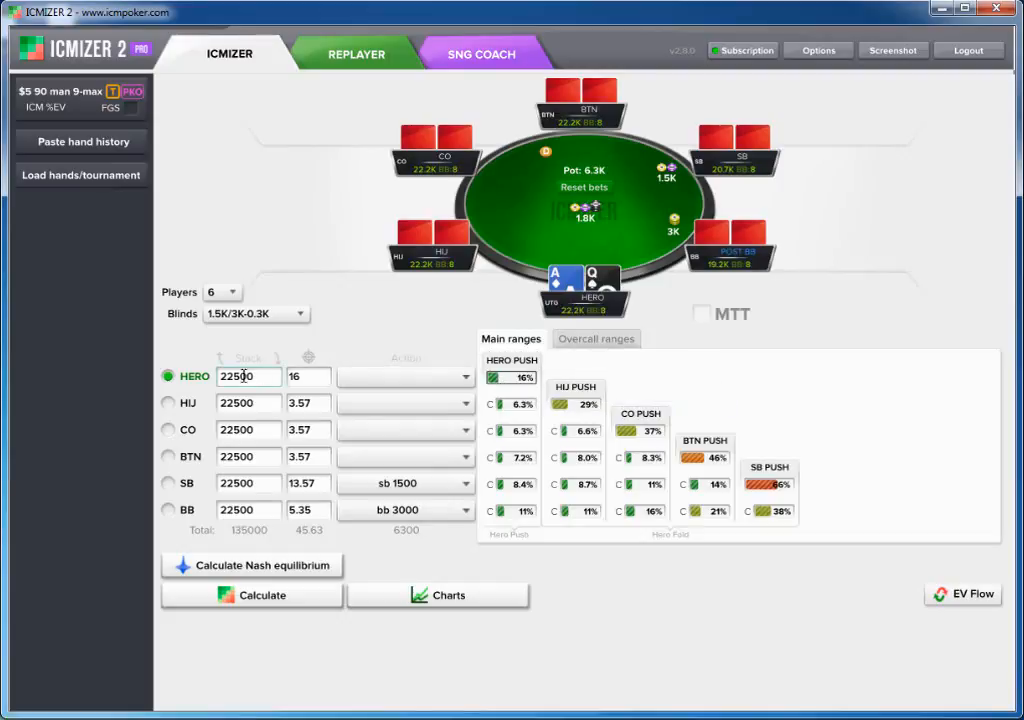
# Step: Move hero to the big blind and set the small blind's action to an all-in push of 22500
pyautogui.moveTo(522, 379)
pyautogui.click(168, 510)
pyautogui.click(380, 511)
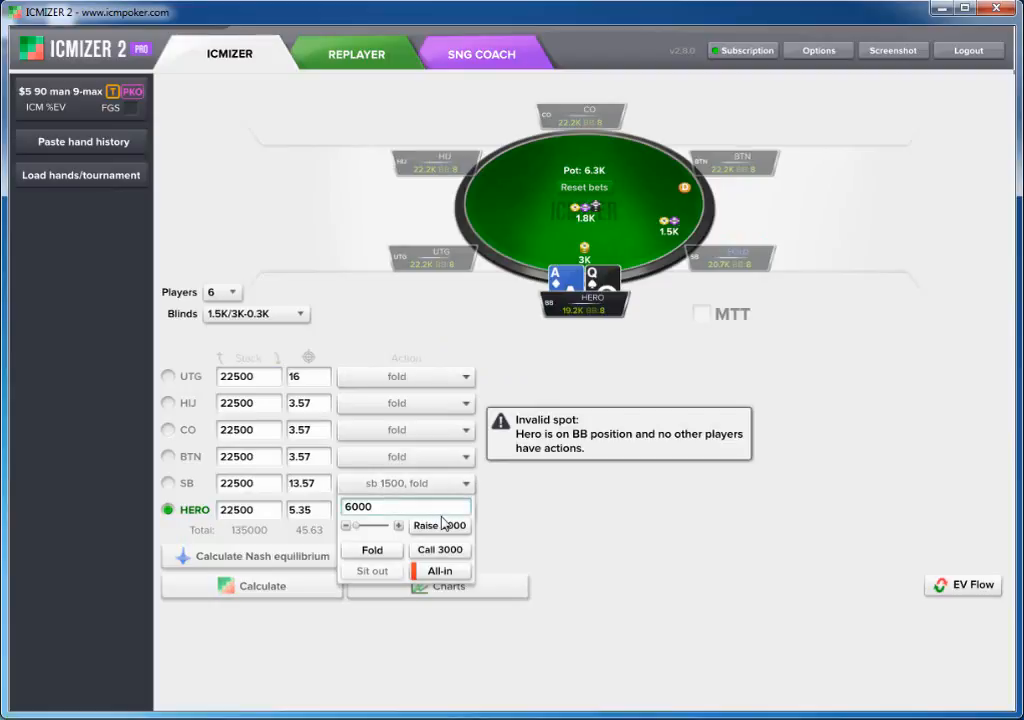
pyautogui.click(440, 572)
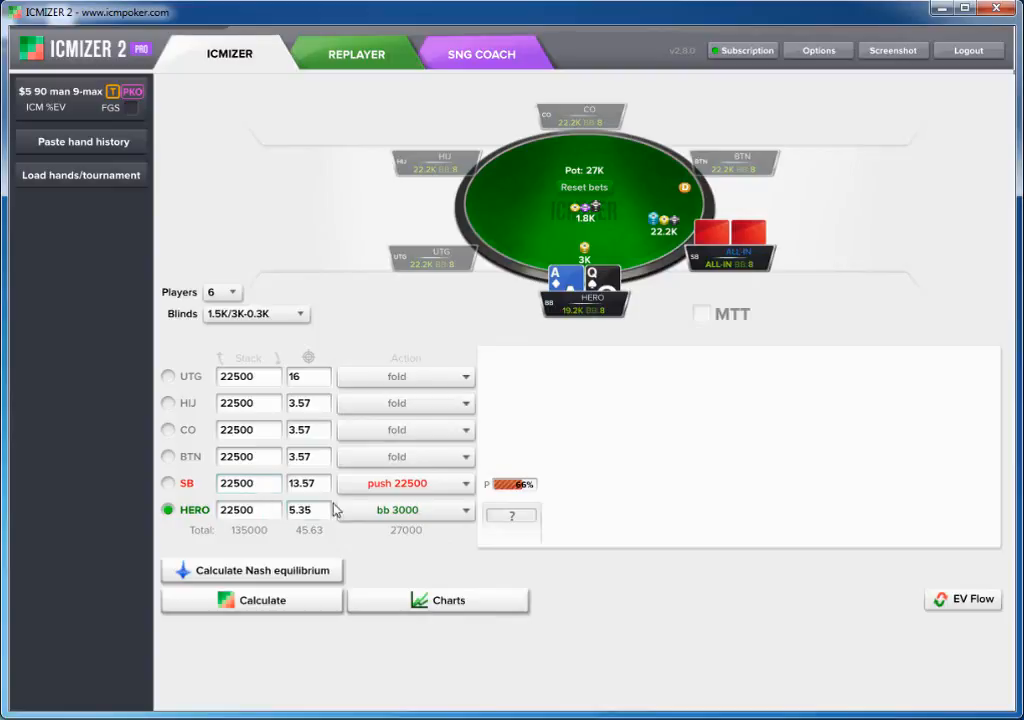
# Step: Calculate hero's call against the small blind's push with the 13.57 bounty and examine both players' ranges
pyautogui.click(306, 511)
pyautogui.press('BackSpace')
pyautogui.write('5')
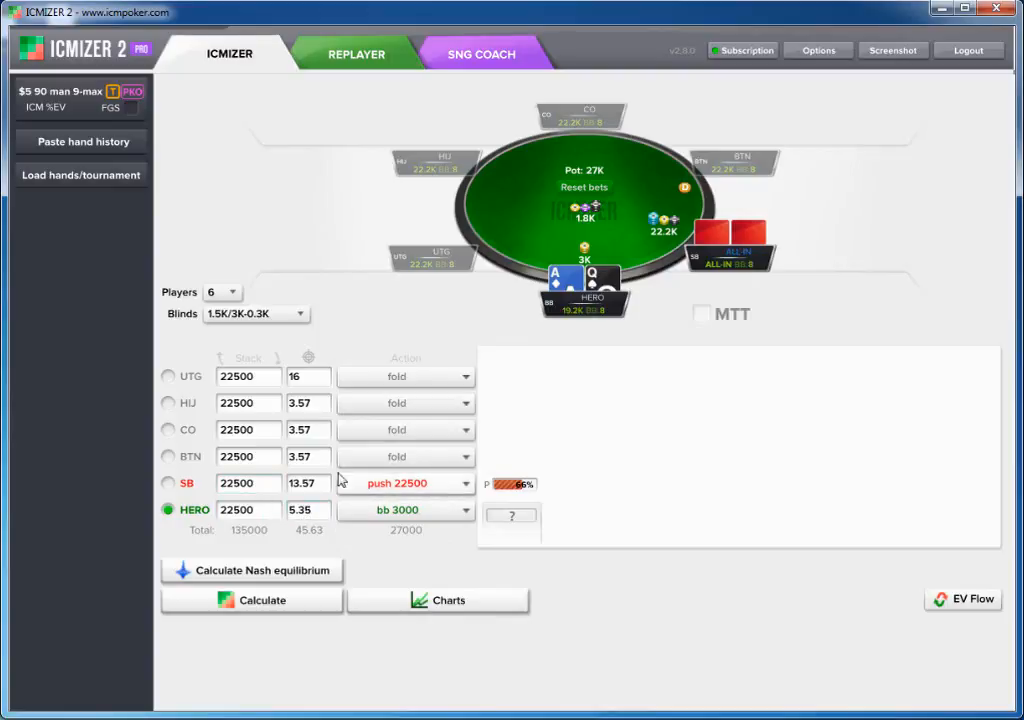
pyautogui.click(299, 486)
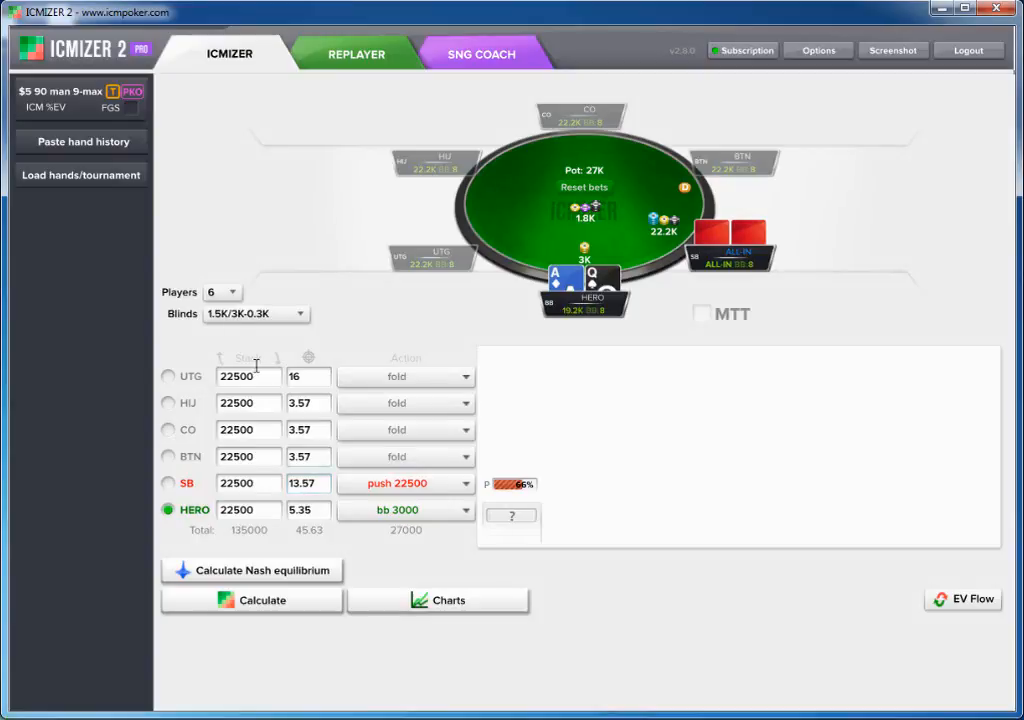
pyautogui.moveTo(85, 113)
pyautogui.click(300, 485)
pyautogui.click(292, 608)
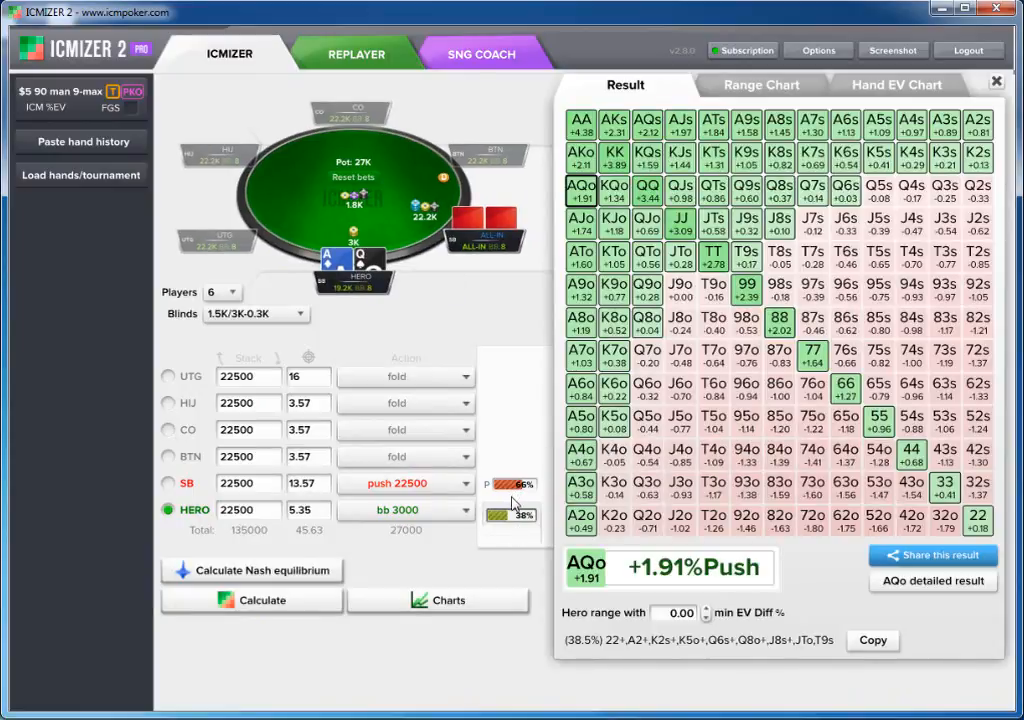
pyautogui.moveTo(525, 490)
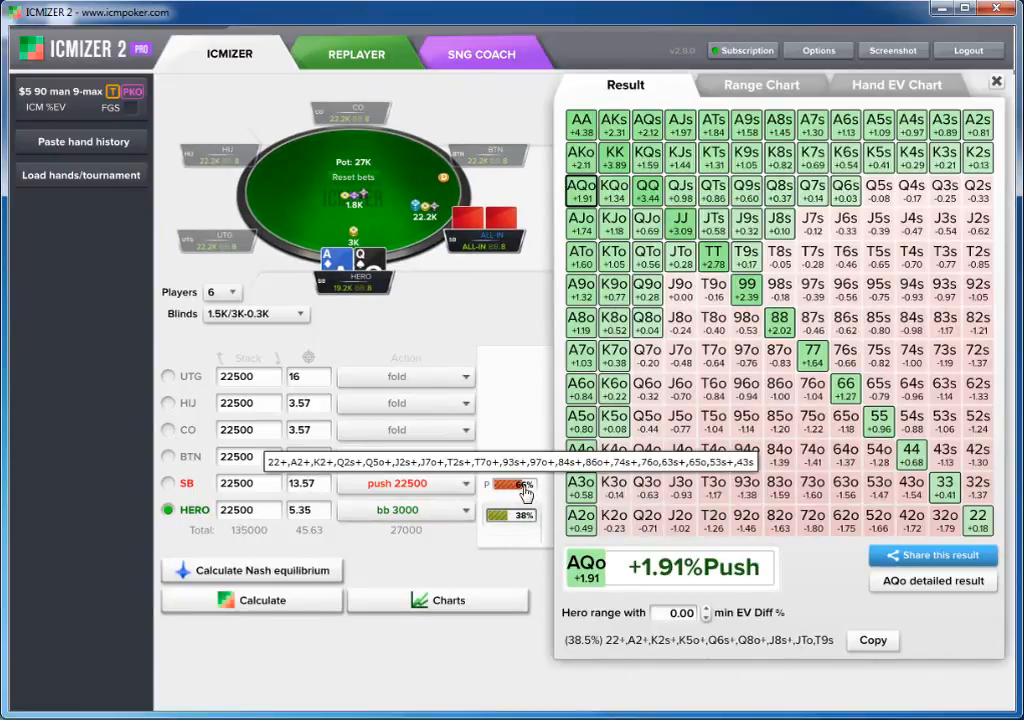
pyautogui.moveTo(519, 522)
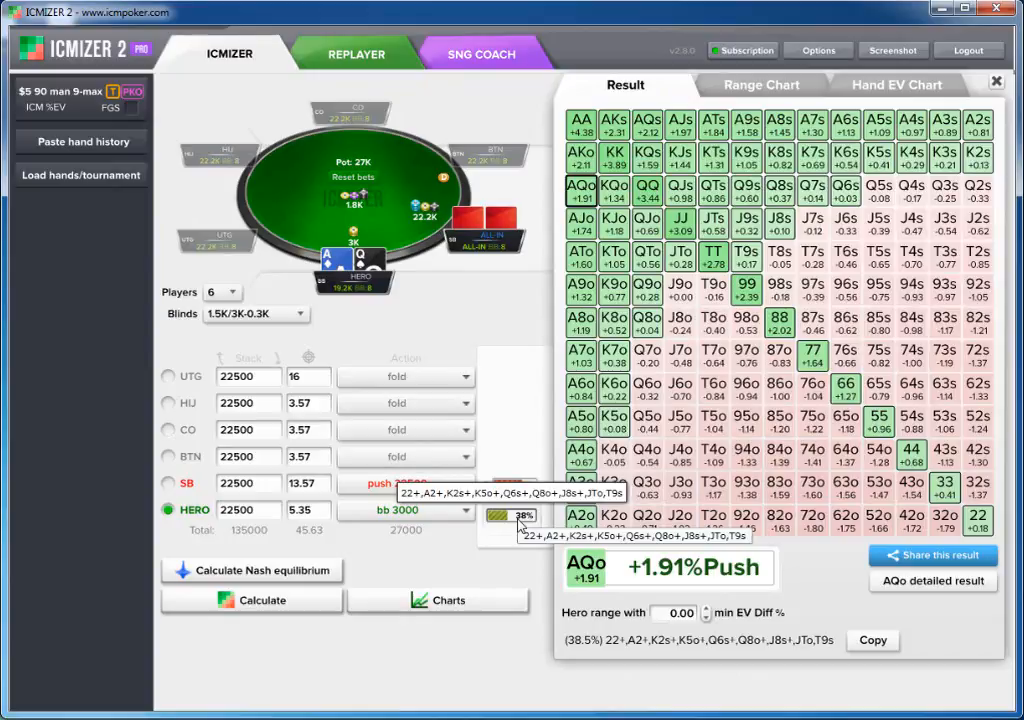
# Step: Set the small blind's bounty to 23.57 and recalculate hero's calling range
pyautogui.click(303, 484)
pyautogui.click(300, 483)
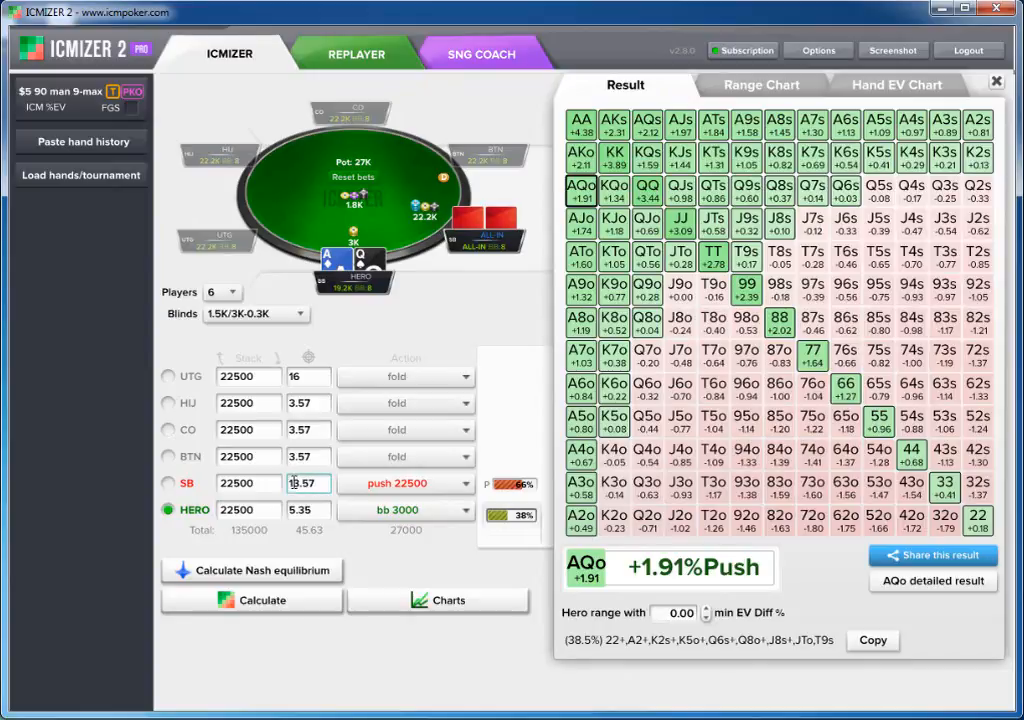
pyautogui.click(294, 485)
pyautogui.moveTo(290, 489); pyautogui.dragTo(314, 489)
pyautogui.write('2')
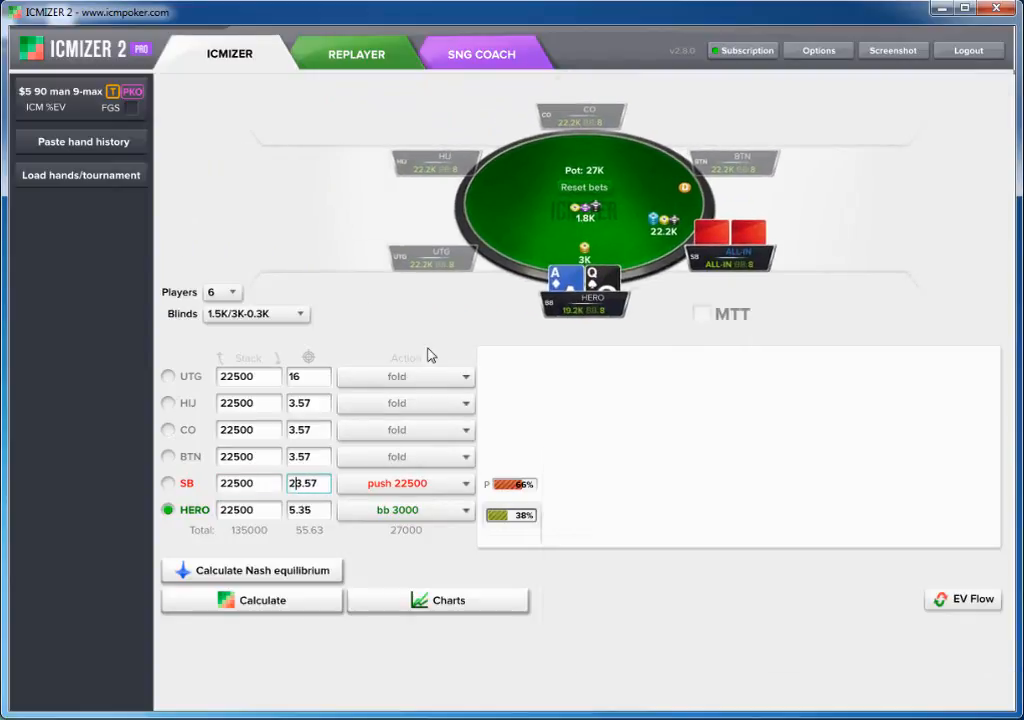
pyautogui.moveTo(516, 518)
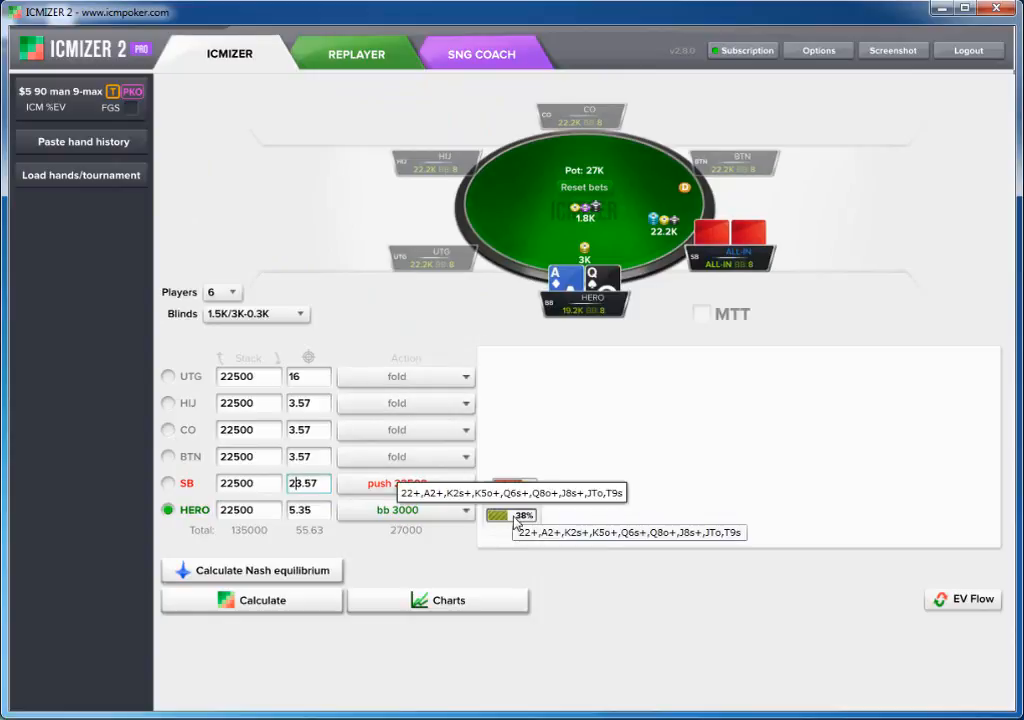
pyautogui.click(302, 605)
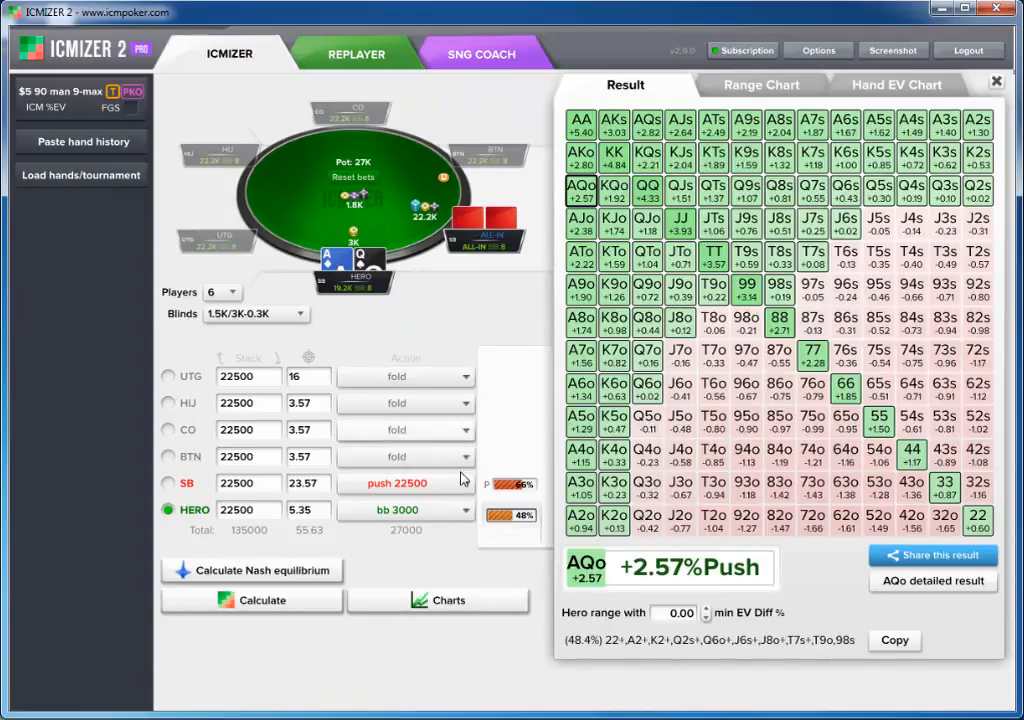
# Step: Raise the small blind's bounty to 33.57 and recalculate hero's calling range
pyautogui.moveTo(511, 520)
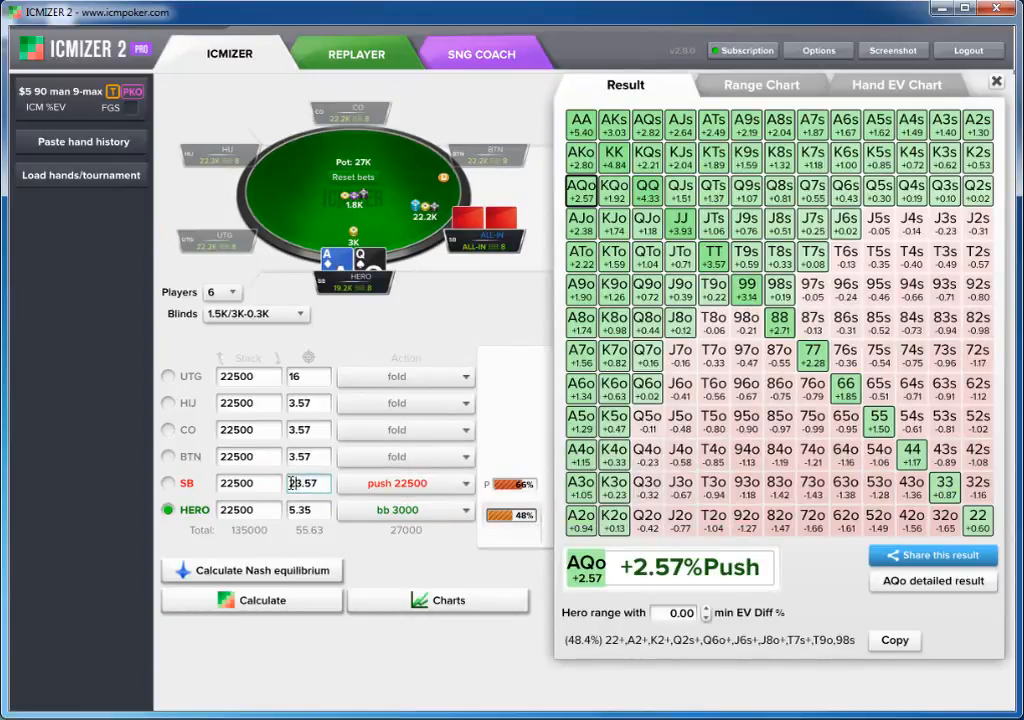
pyautogui.moveTo(296, 484); pyautogui.dragTo(289, 484)
pyautogui.write('3')
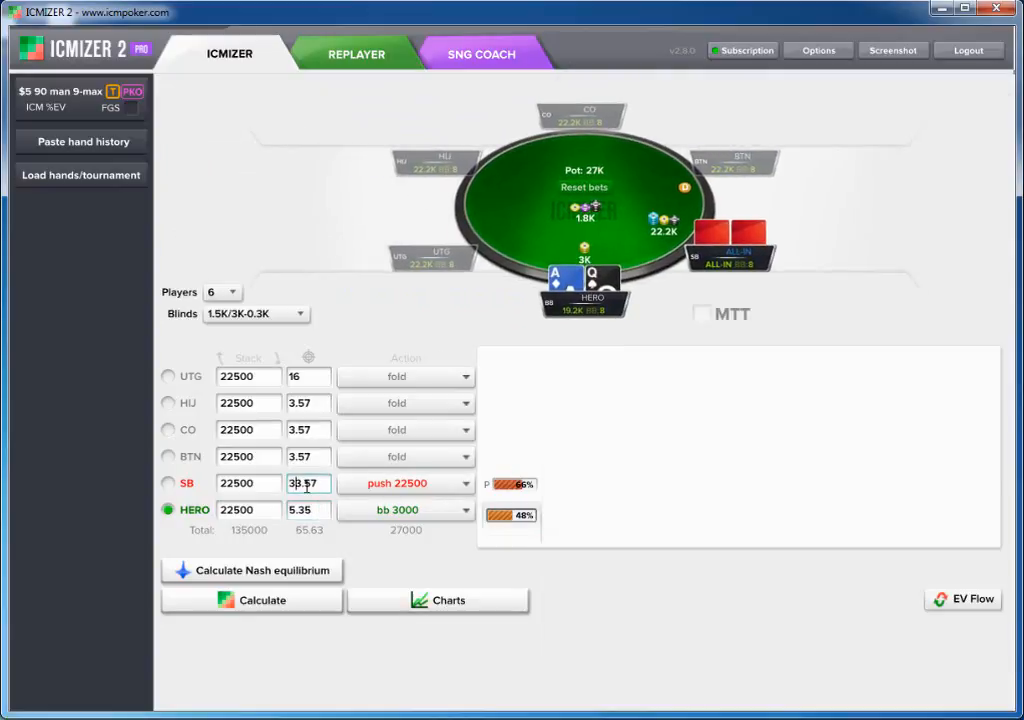
pyautogui.click(265, 602)
# Step: Increase the small blind's bounty to 43.57 and recalculate hero's calling range
pyautogui.moveTo(538, 510)
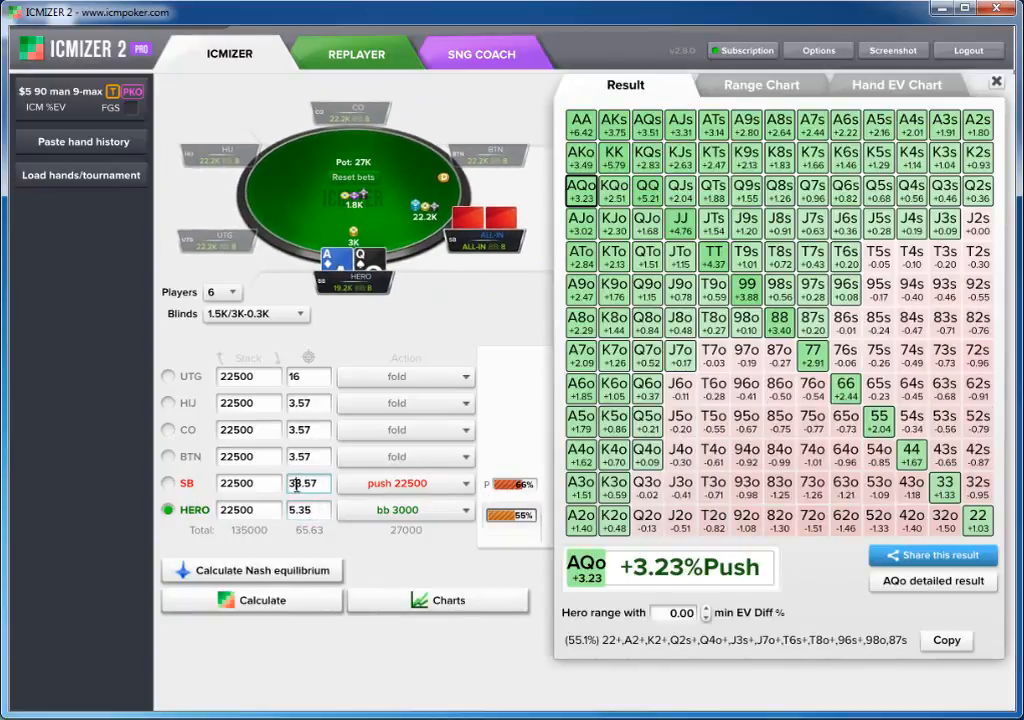
pyautogui.moveTo(296, 484); pyautogui.dragTo(289, 484)
pyautogui.write('4')
pyautogui.click(290, 604)
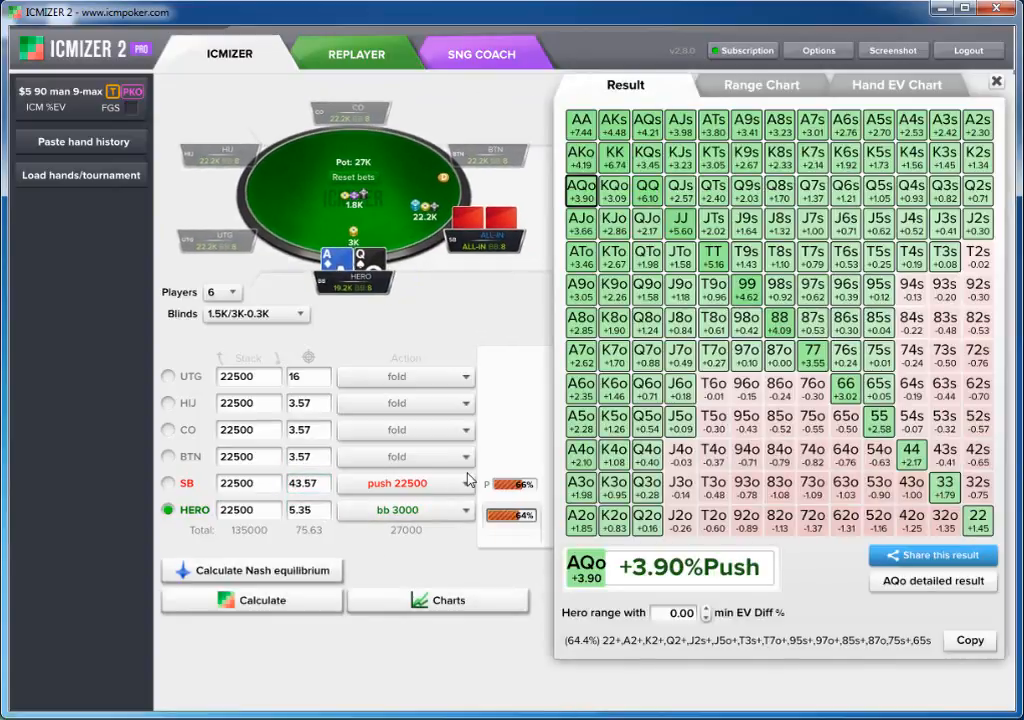
# Step: Set the small blind's bounty back to 13.57
pyautogui.click(296, 483)
pyautogui.click(310, 510)
pyautogui.click(302, 486)
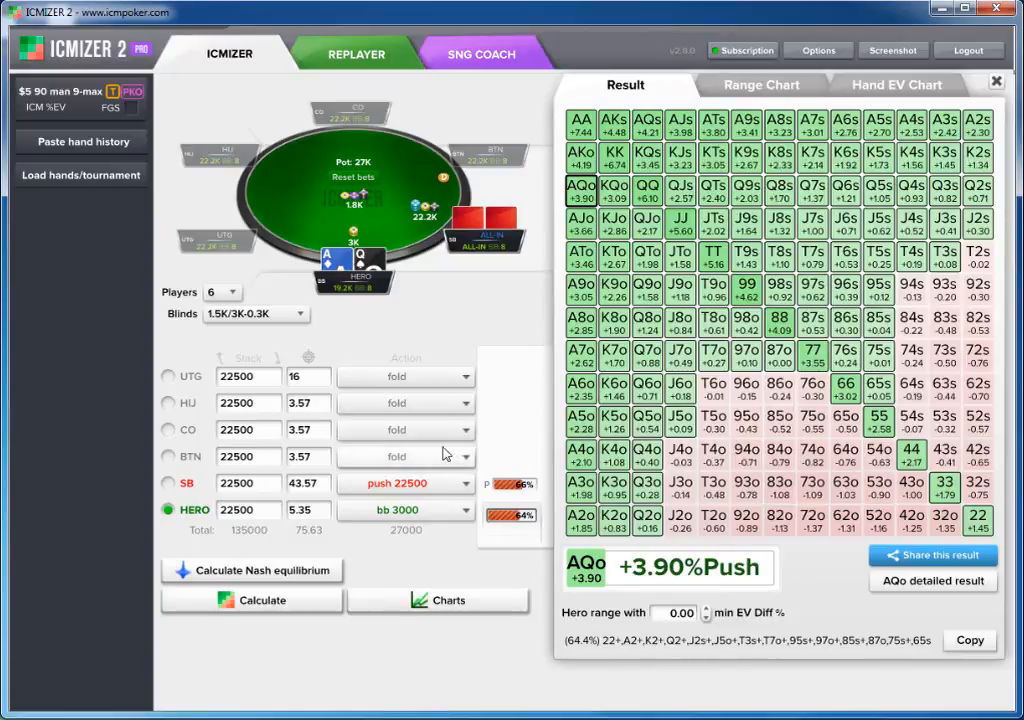
pyautogui.click(296, 483)
pyautogui.click(296, 483)
pyautogui.press('BackSpace')
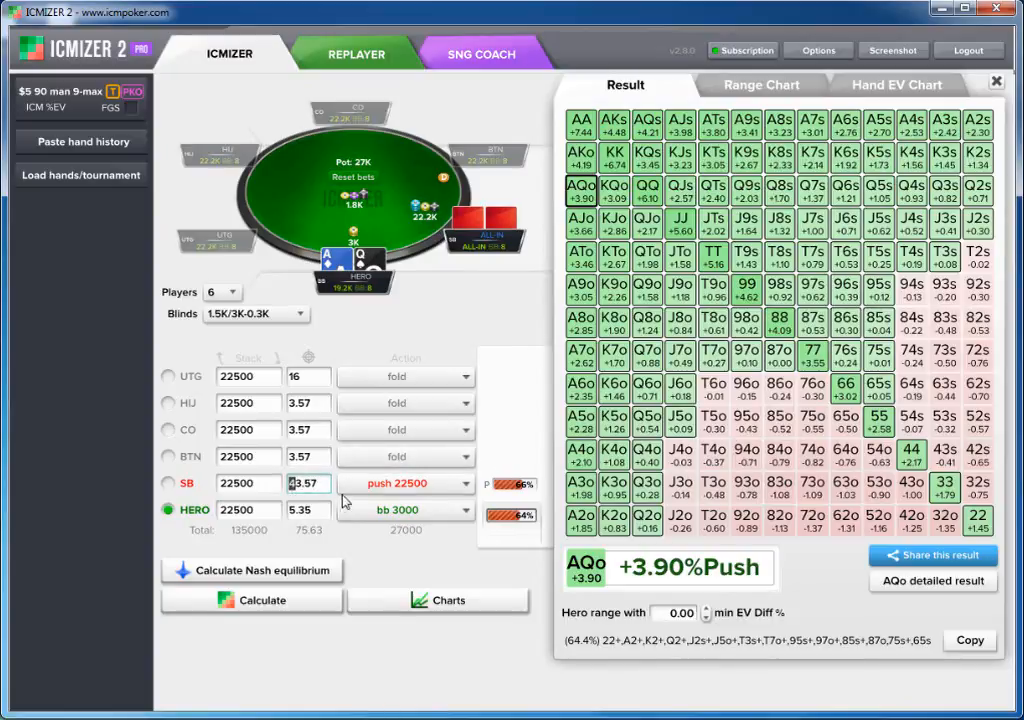
pyautogui.write('1')
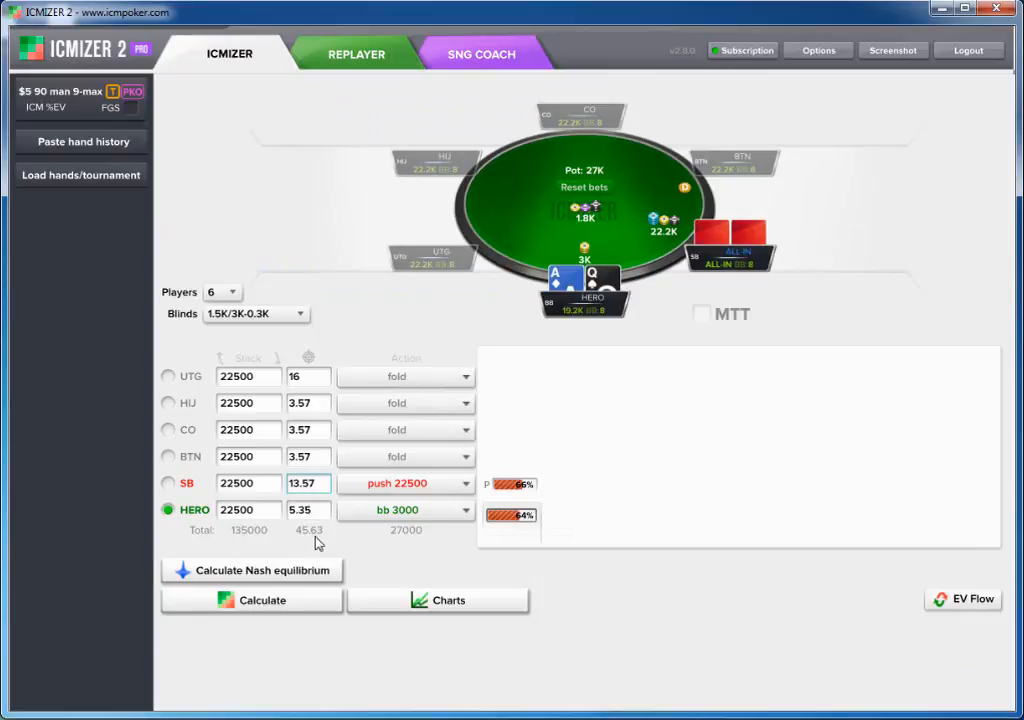
# Step: Check the EV Flow for every position with hero under the gun
pyautogui.click(970, 604)
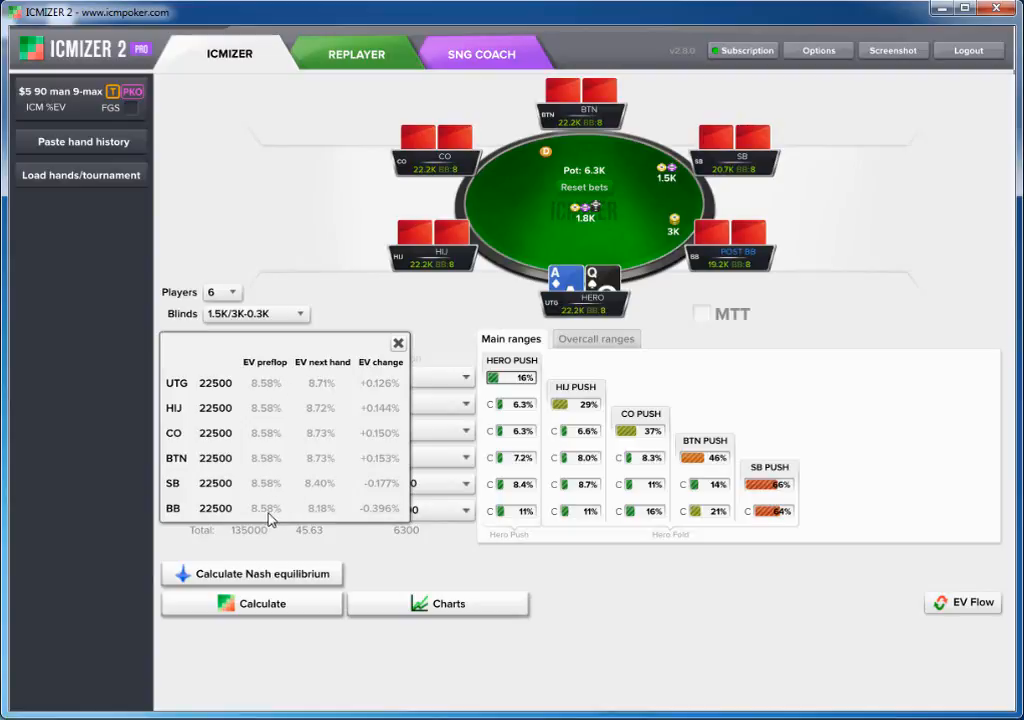
pyautogui.click(398, 345)
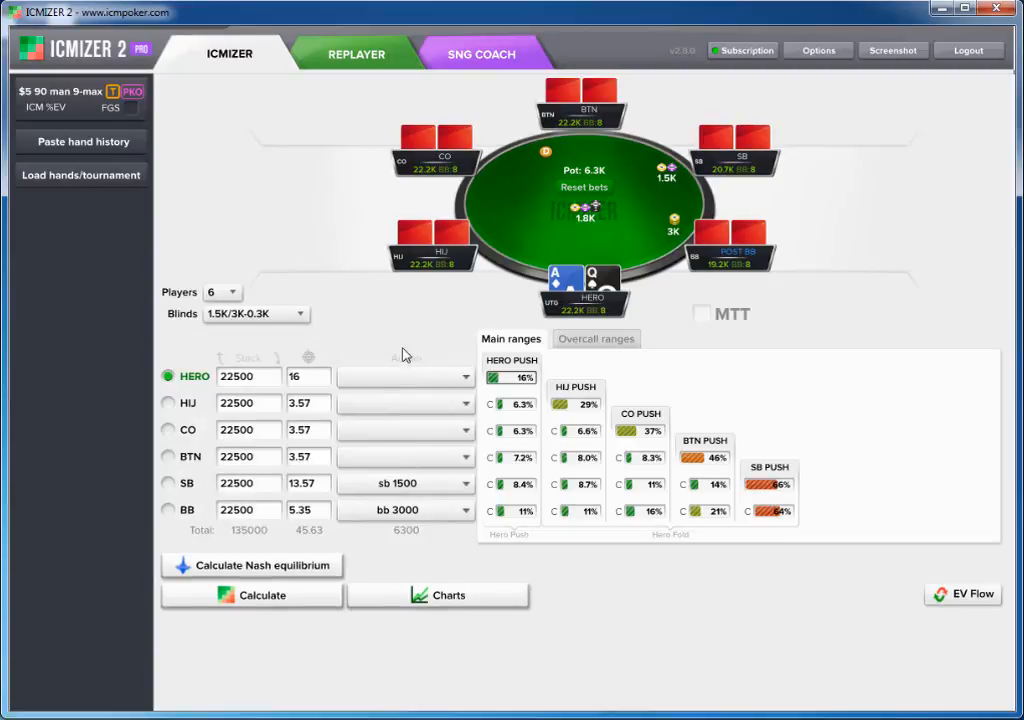
# Step: Set the small blind's bounty to 23.57 and review the EV Flow with hero under the gun
pyautogui.click(299, 484)
pyautogui.click(298, 483)
pyautogui.press('BackSpace')
pyautogui.write('2')
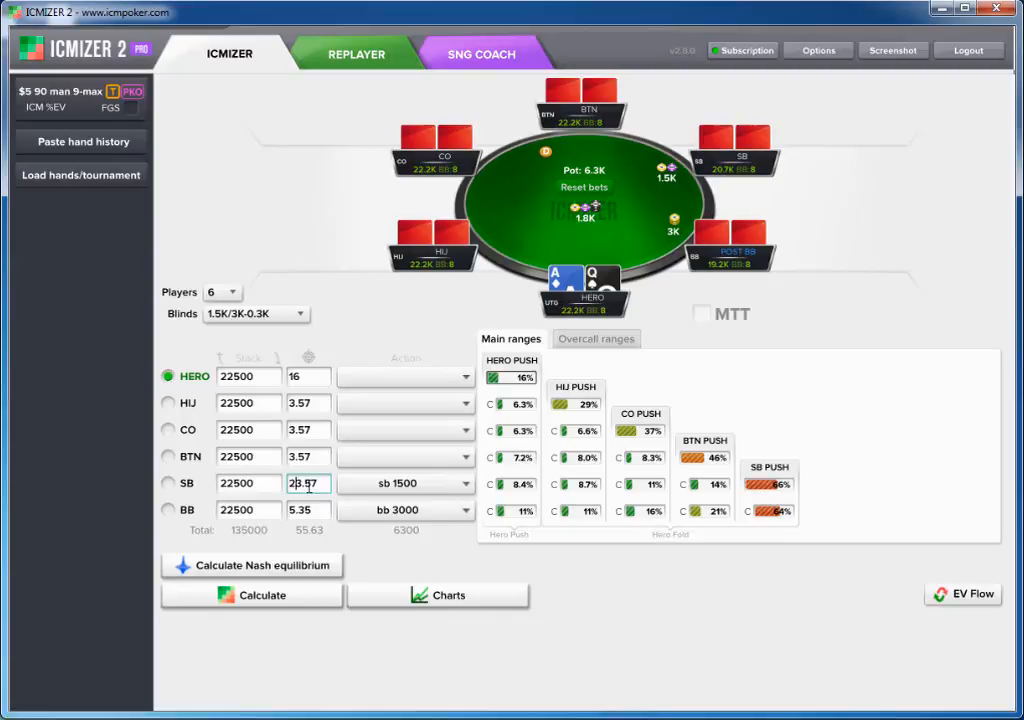
pyautogui.click(167, 510)
pyautogui.click(405, 510)
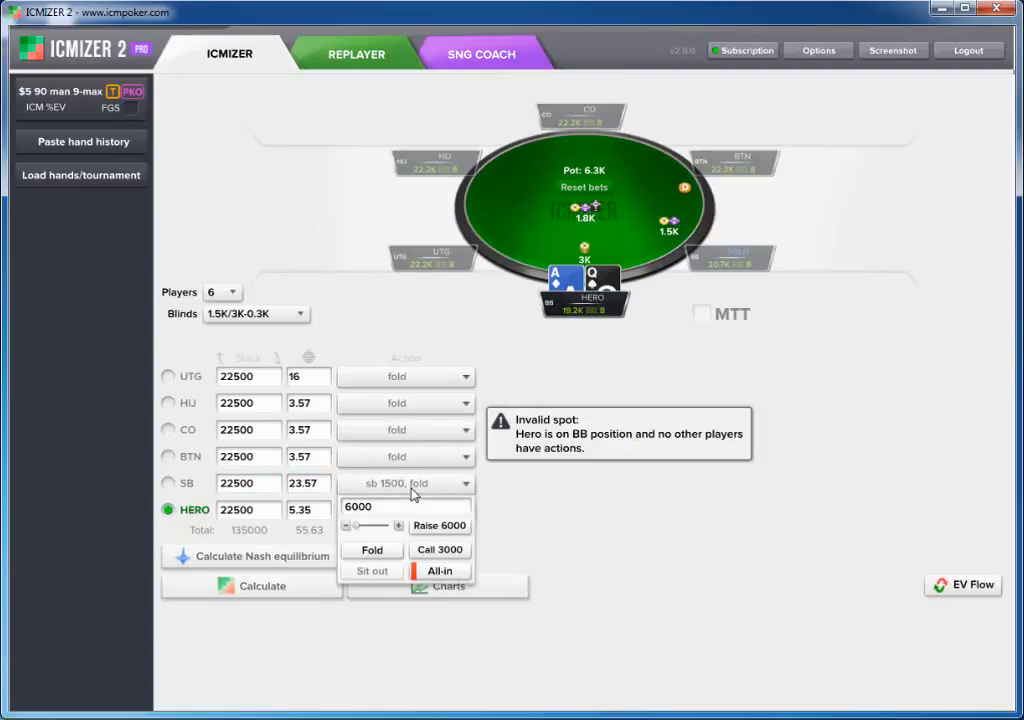
pyautogui.click(167, 376)
pyautogui.click(966, 597)
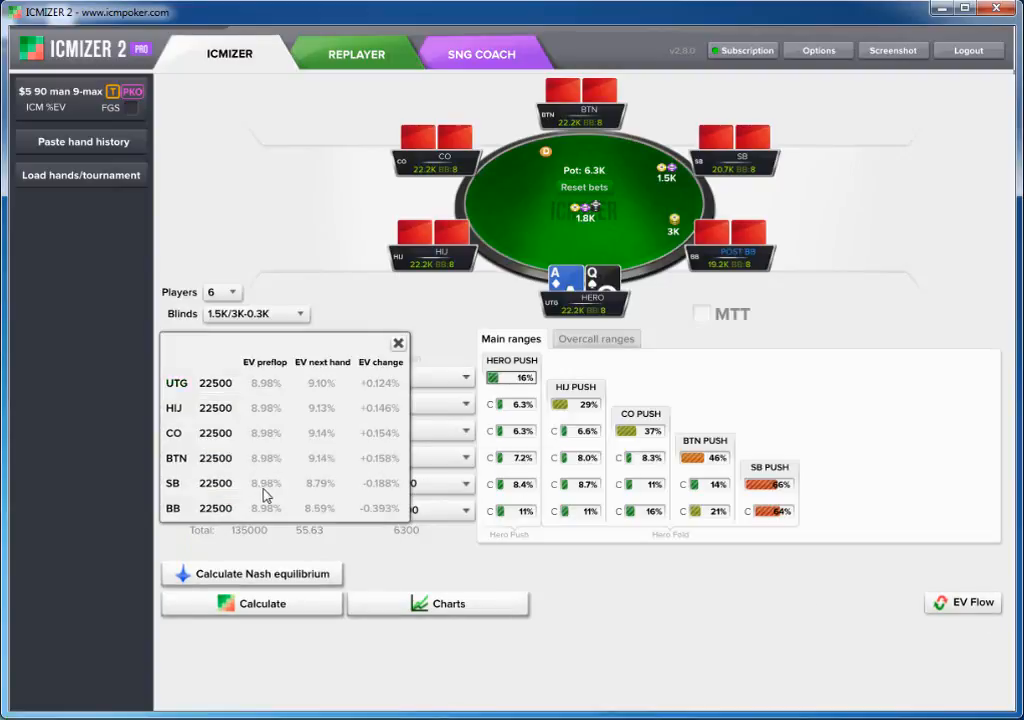
pyautogui.click(398, 343)
# Step: Set the small blind's bounty to 43.57 and review the EV Flow for all positions
pyautogui.click(316, 483)
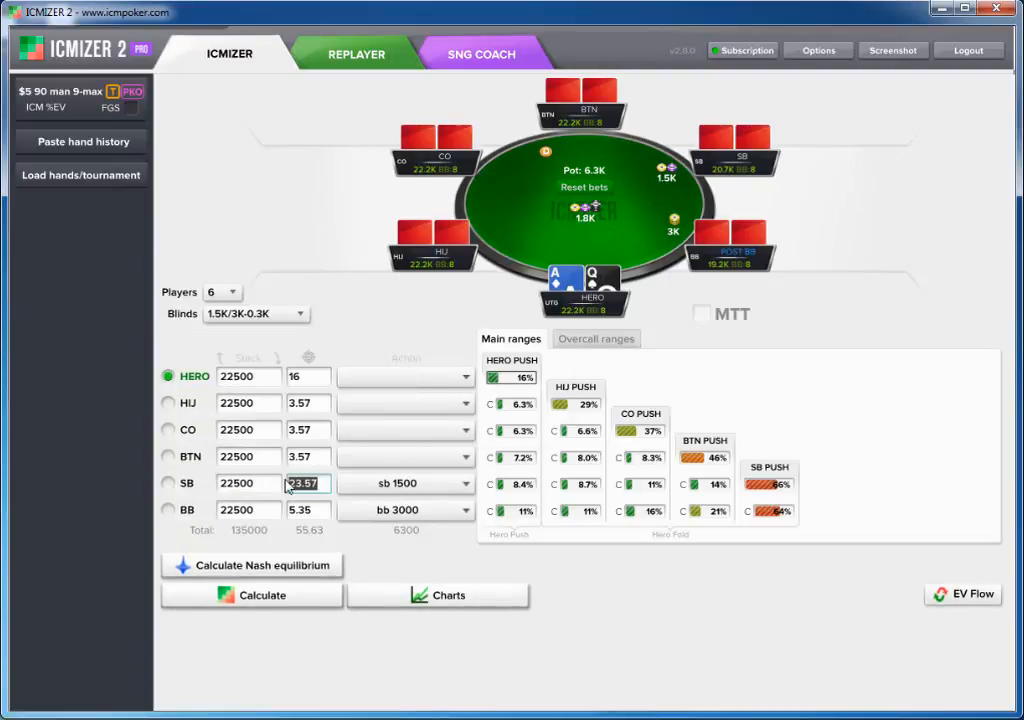
pyautogui.click(297, 483)
pyautogui.press('BackSpace')
pyautogui.write('4')
pyautogui.click(958, 596)
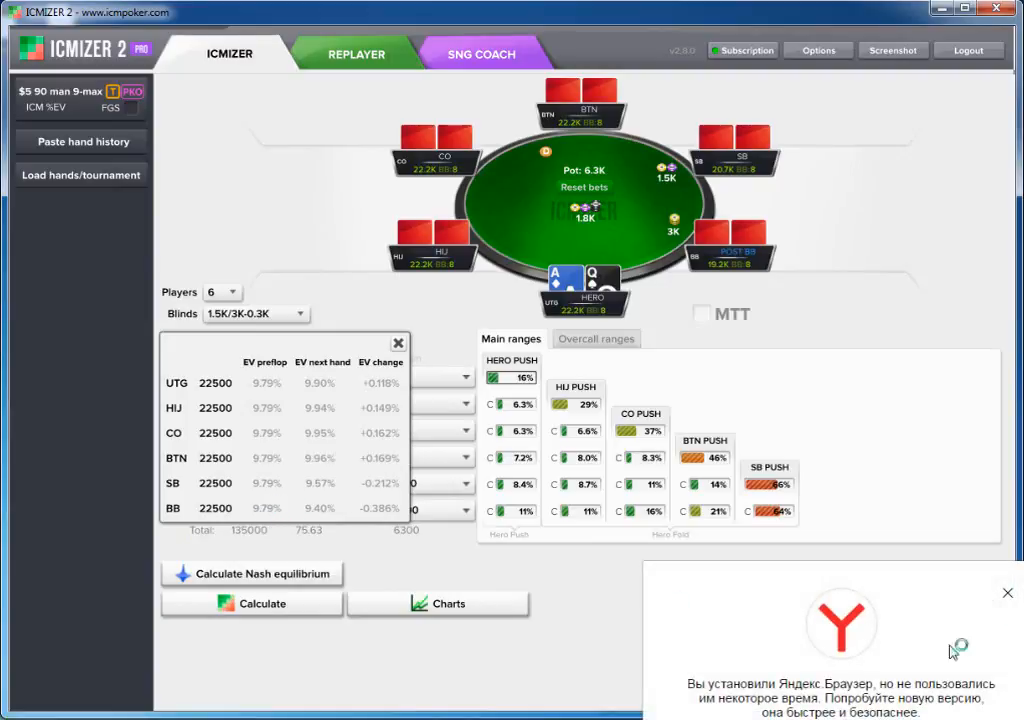
pyautogui.click(1008, 594)
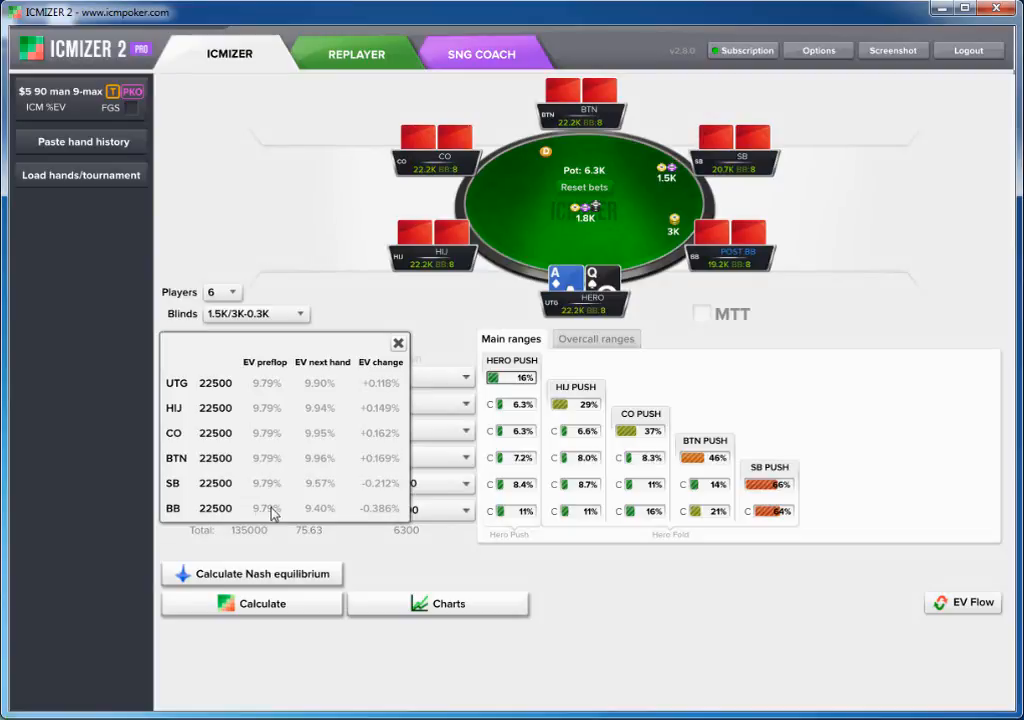
pyautogui.click(400, 343)
# Step: Place hero in the big blind facing a small blind all-in and calculate hero's calling range
pyautogui.click(168, 510)
pyautogui.click(400, 483)
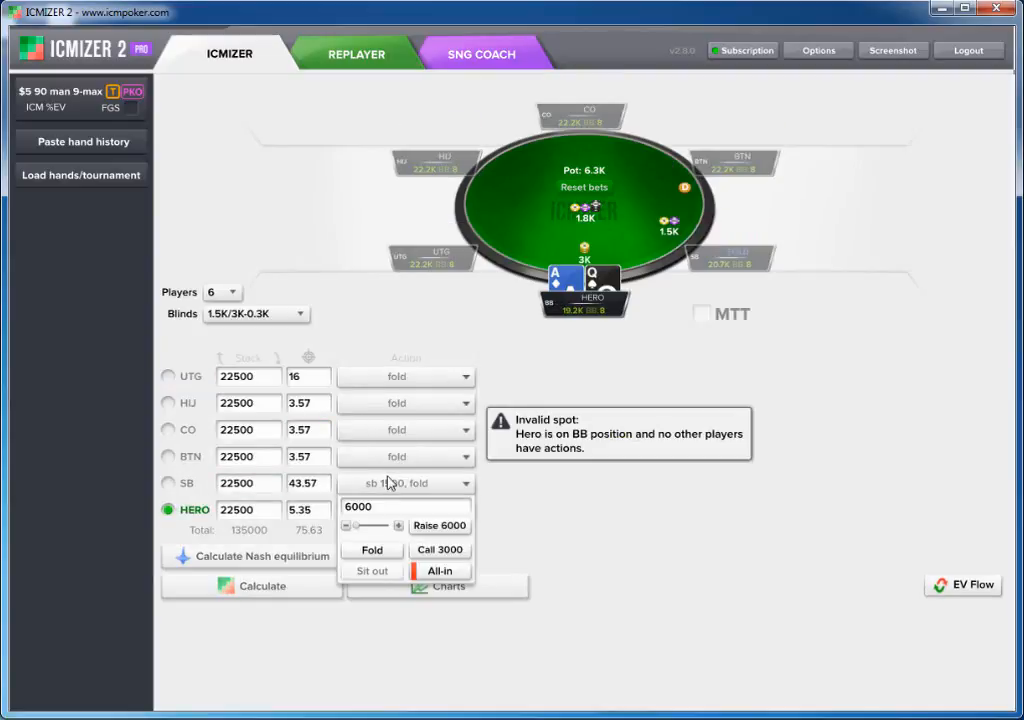
pyautogui.click(440, 567)
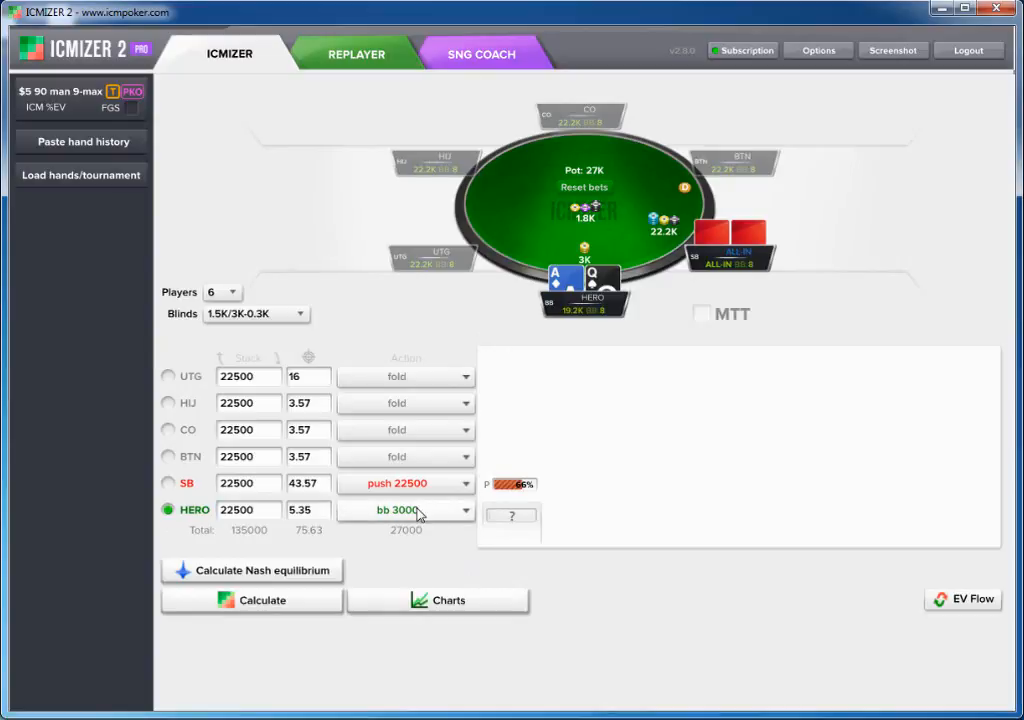
pyautogui.click(279, 606)
pyautogui.moveTo(512, 518)
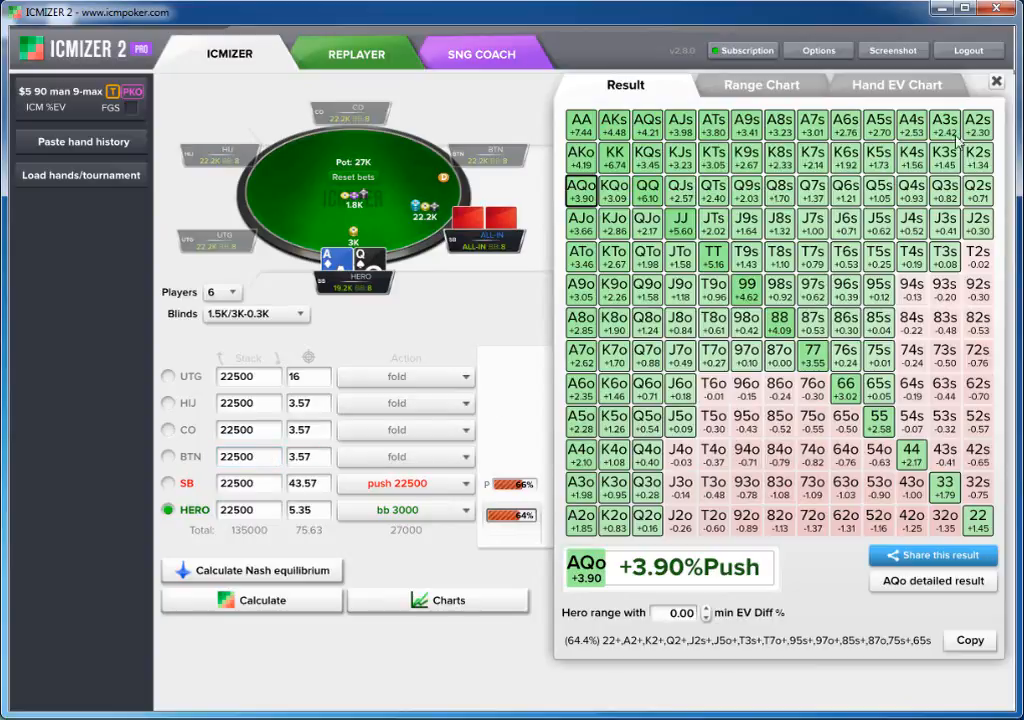
pyautogui.click(995, 83)
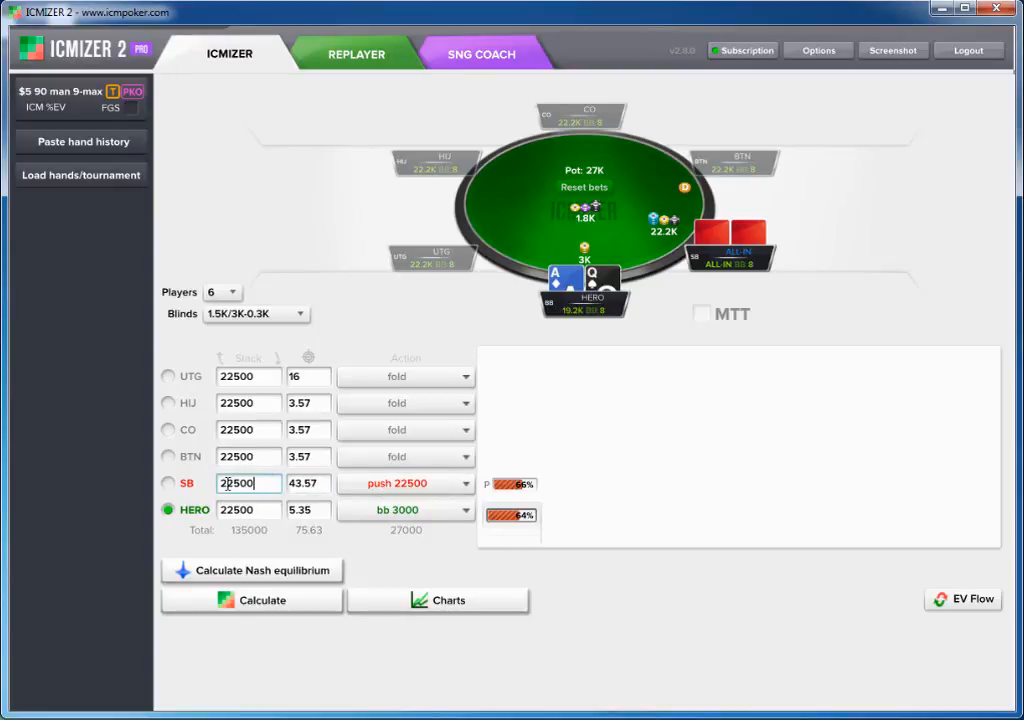
# Step: Calculate the Nash equilibrium for the small blind's all-in and inspect the resulting push and call ranges
pyautogui.moveTo(226, 485); pyautogui.dragTo(233, 485)
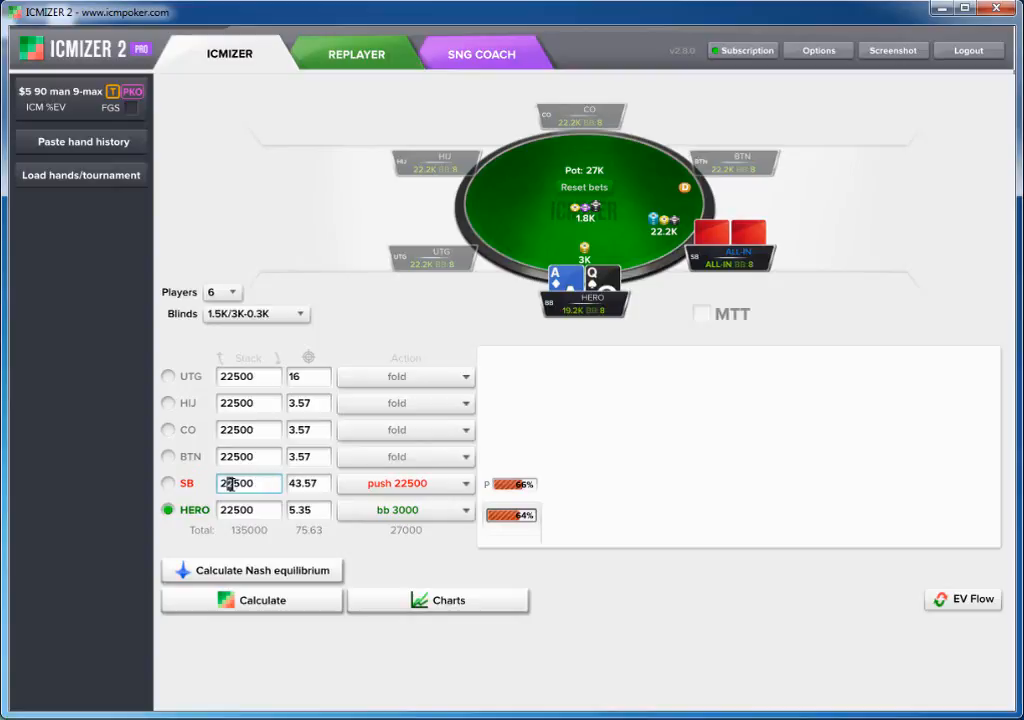
pyautogui.press('Tab')
pyautogui.click(316, 487)
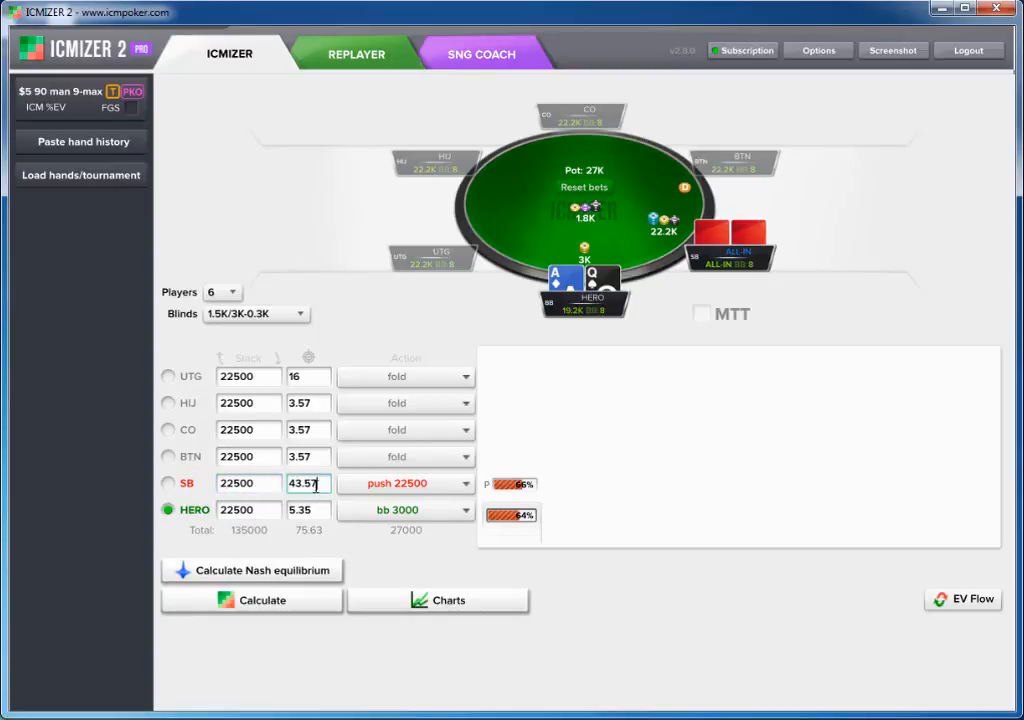
pyautogui.click(270, 572)
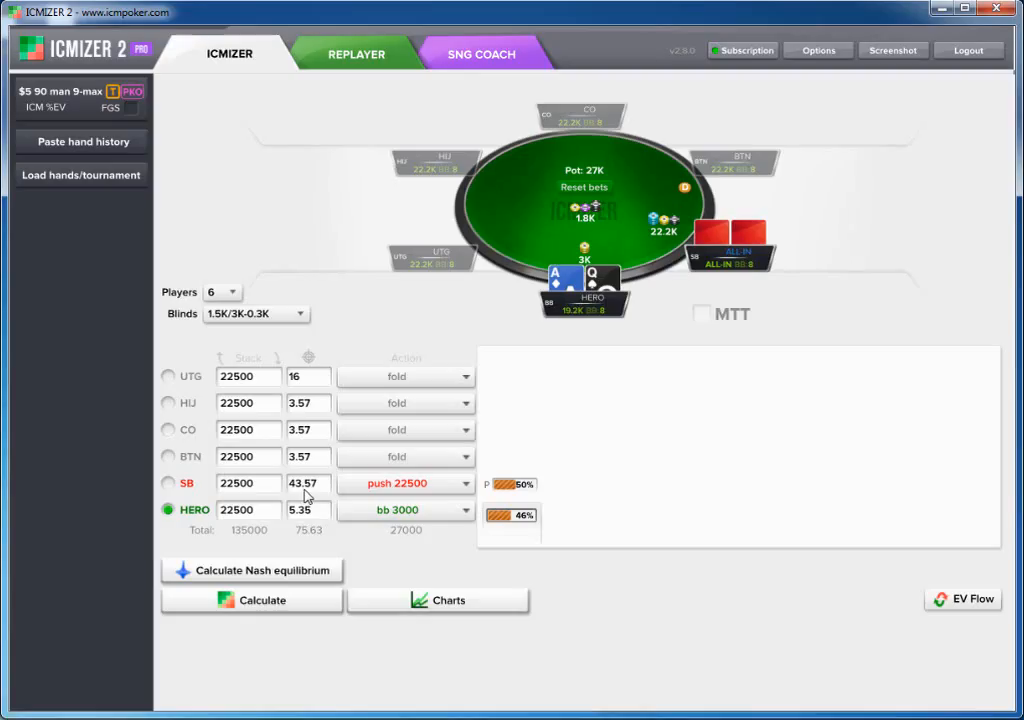
pyautogui.moveTo(524, 490)
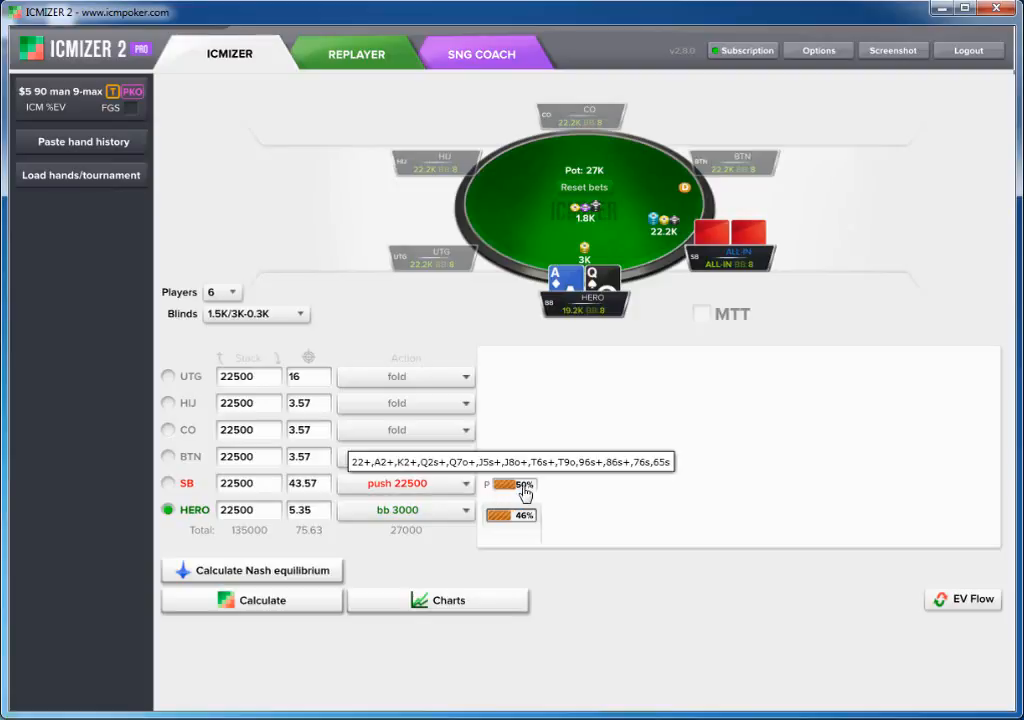
pyautogui.moveTo(515, 521)
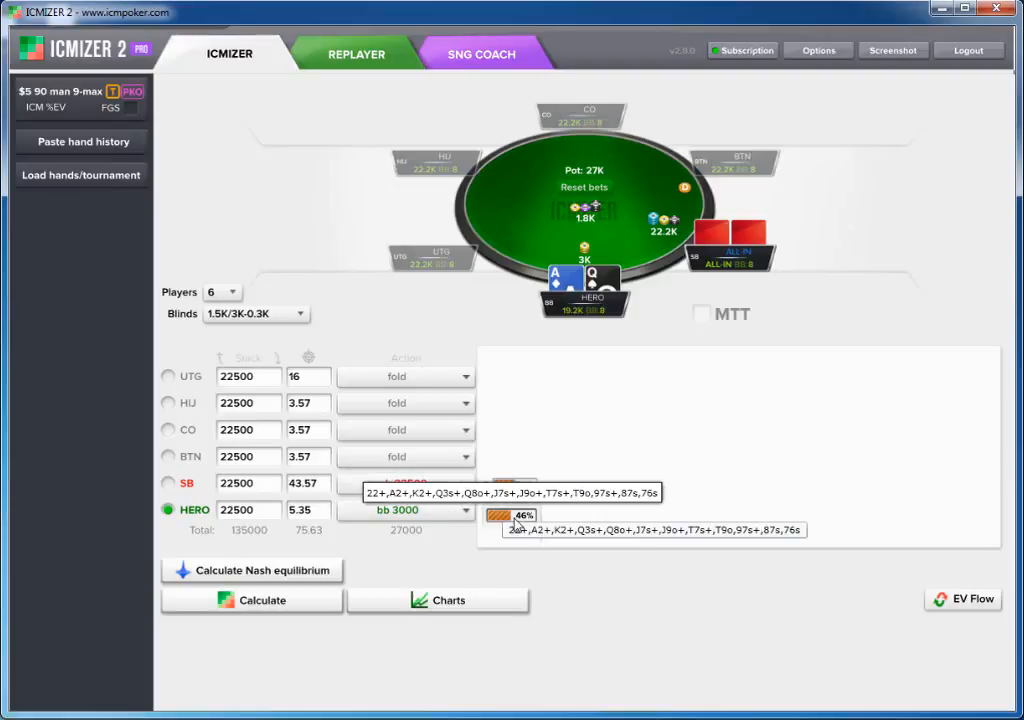
# Step: Set the small blind's stack to 23500 and make its action all-in again
pyautogui.click(266, 485)
pyautogui.moveTo(235, 485); pyautogui.dragTo(229, 486)
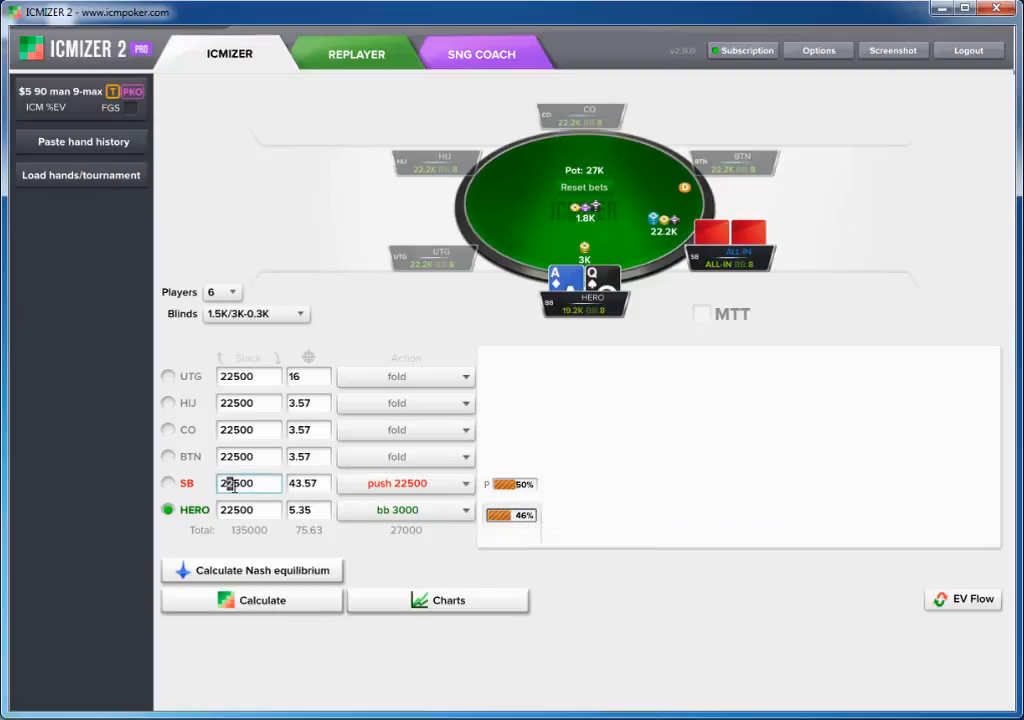
pyautogui.write('3')
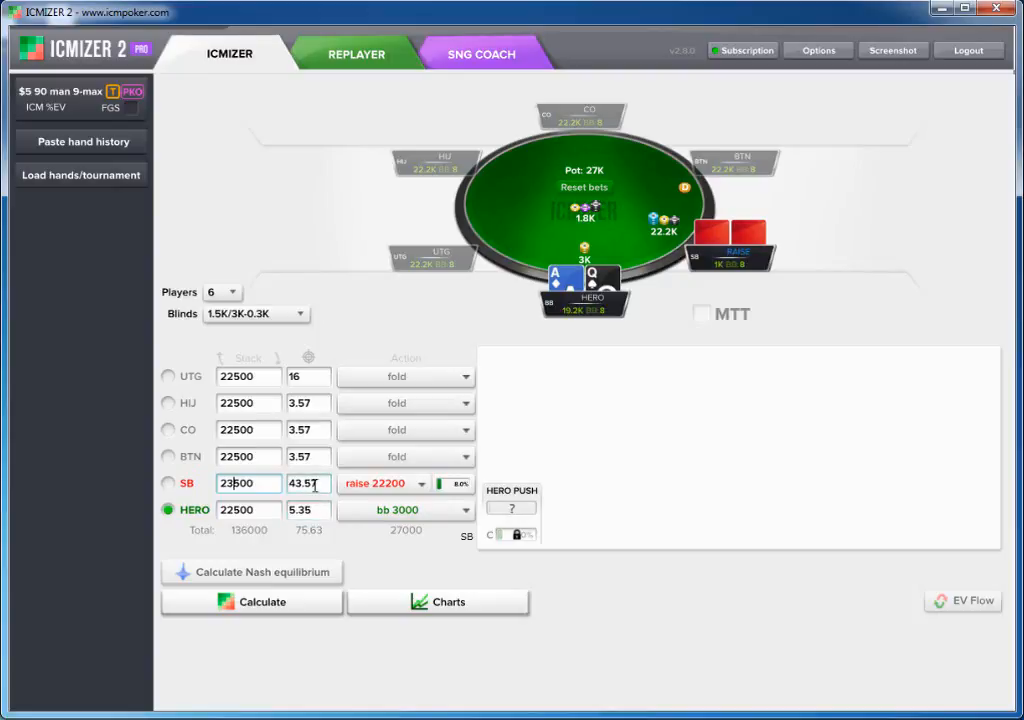
pyautogui.click(379, 491)
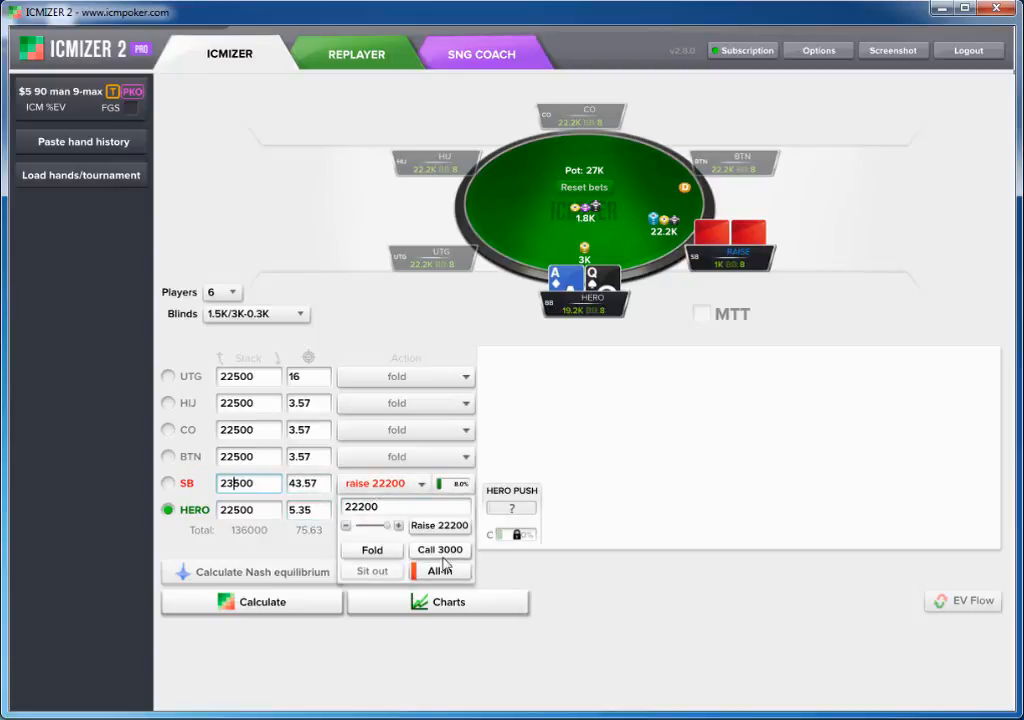
pyautogui.click(444, 572)
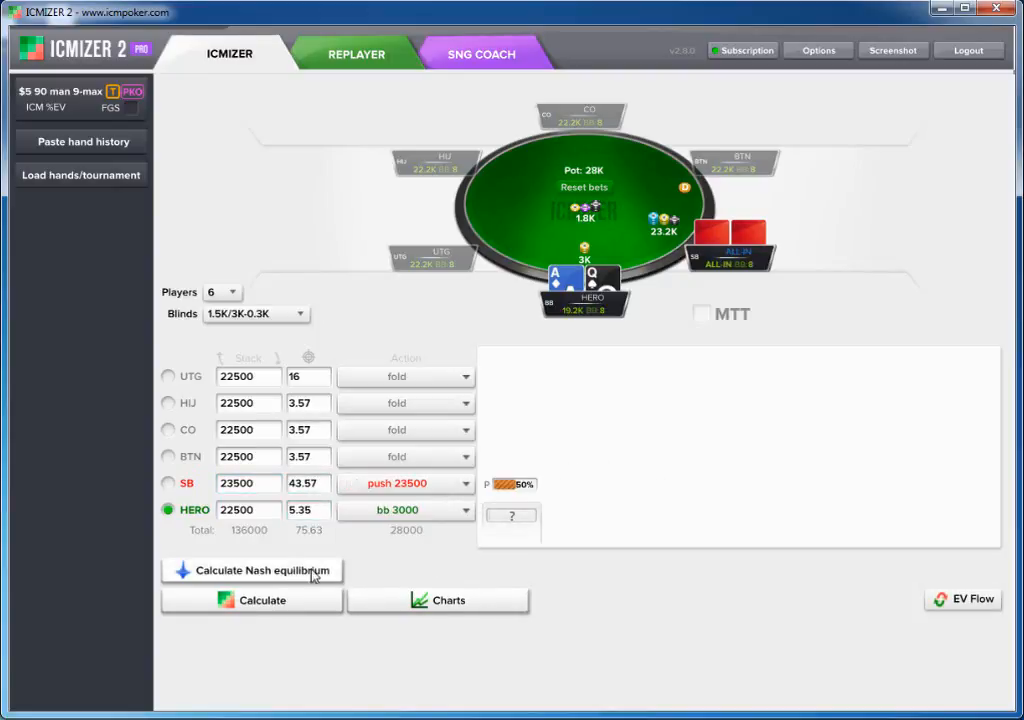
# Step: Recalculate the Nash equilibrium with the small blind covering hero and inspect the small blind's pushing range
pyautogui.moveTo(523, 497)
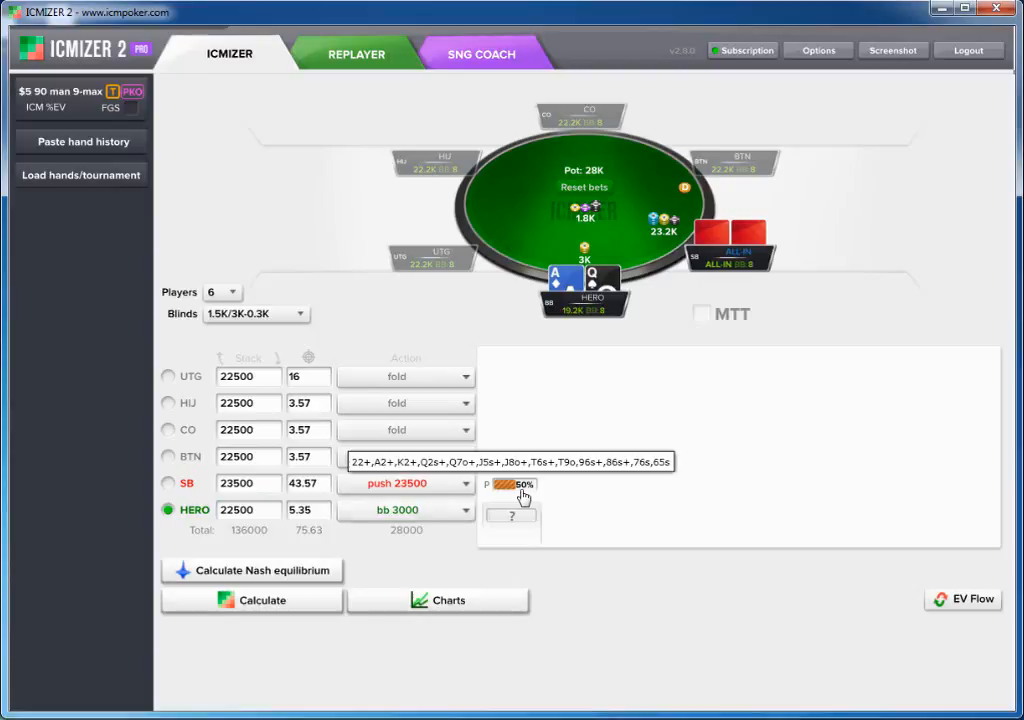
pyautogui.click(297, 571)
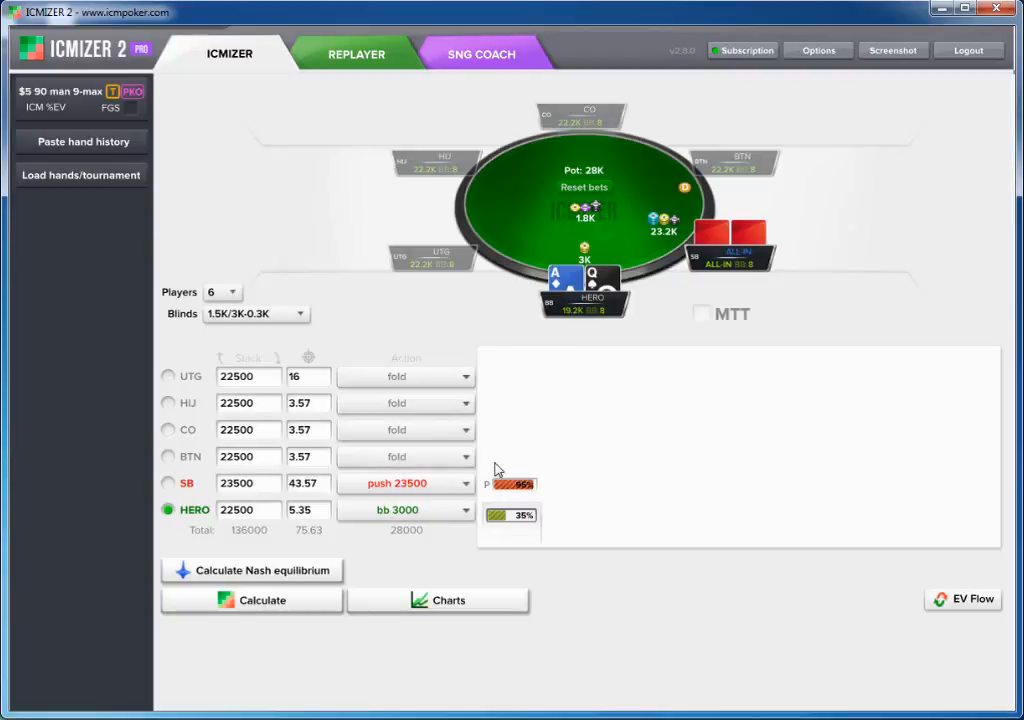
pyautogui.moveTo(518, 490)
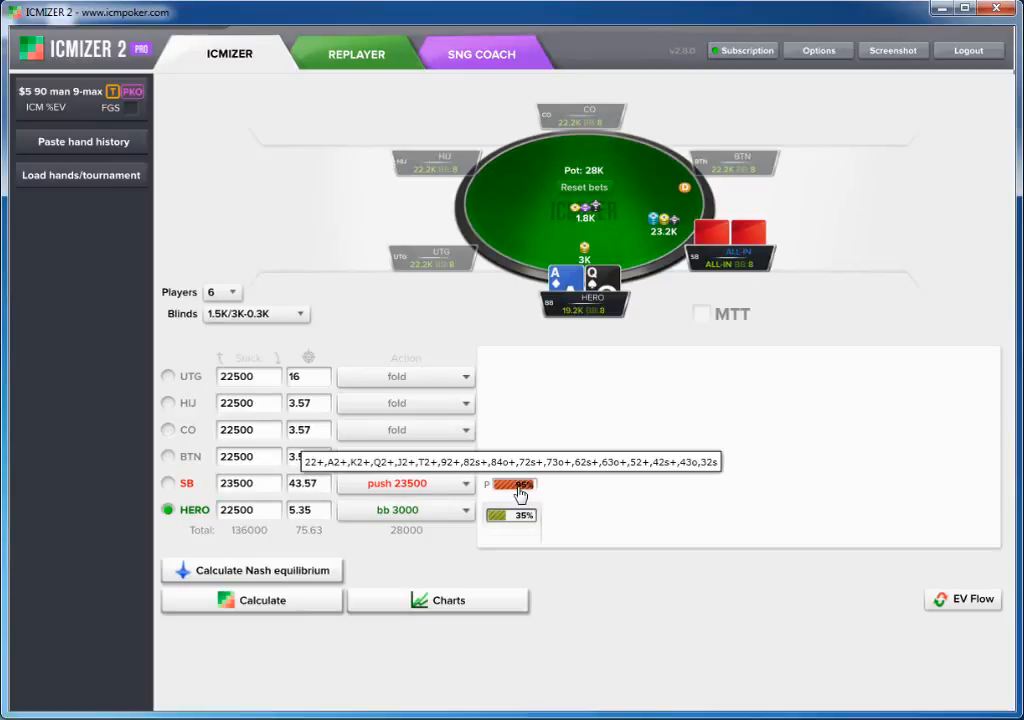
pyautogui.moveTo(521, 516)
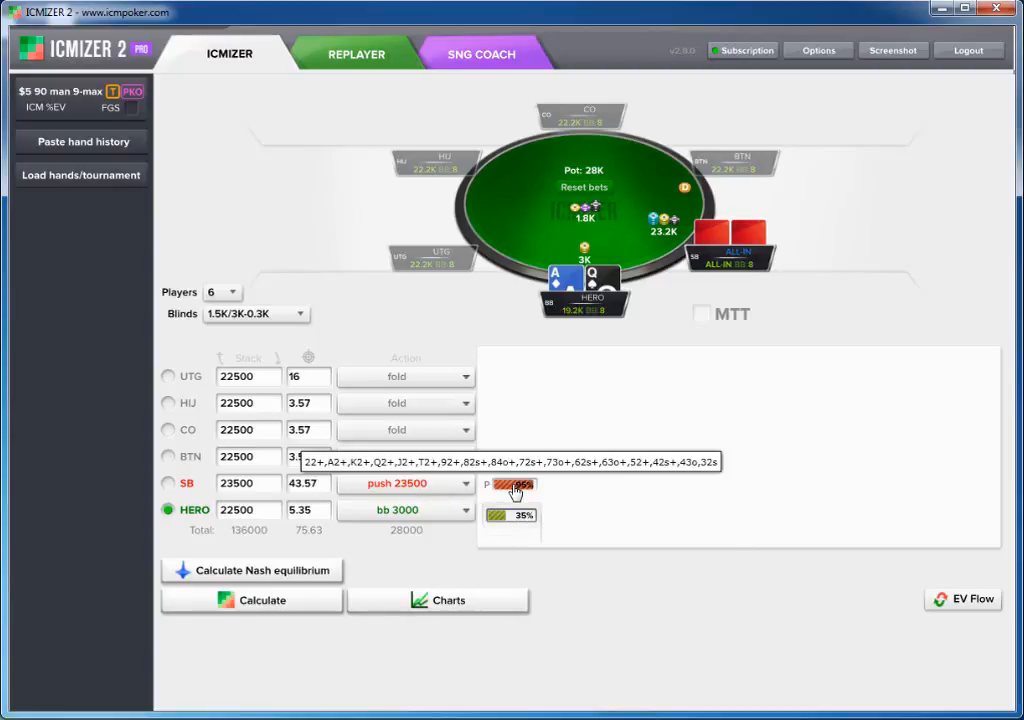
# Step: Set the small blind's stack back to 22500
pyautogui.doubleClick(246, 484)
pyautogui.click(234, 484)
pyautogui.press('BackSpace')
pyautogui.write('2')
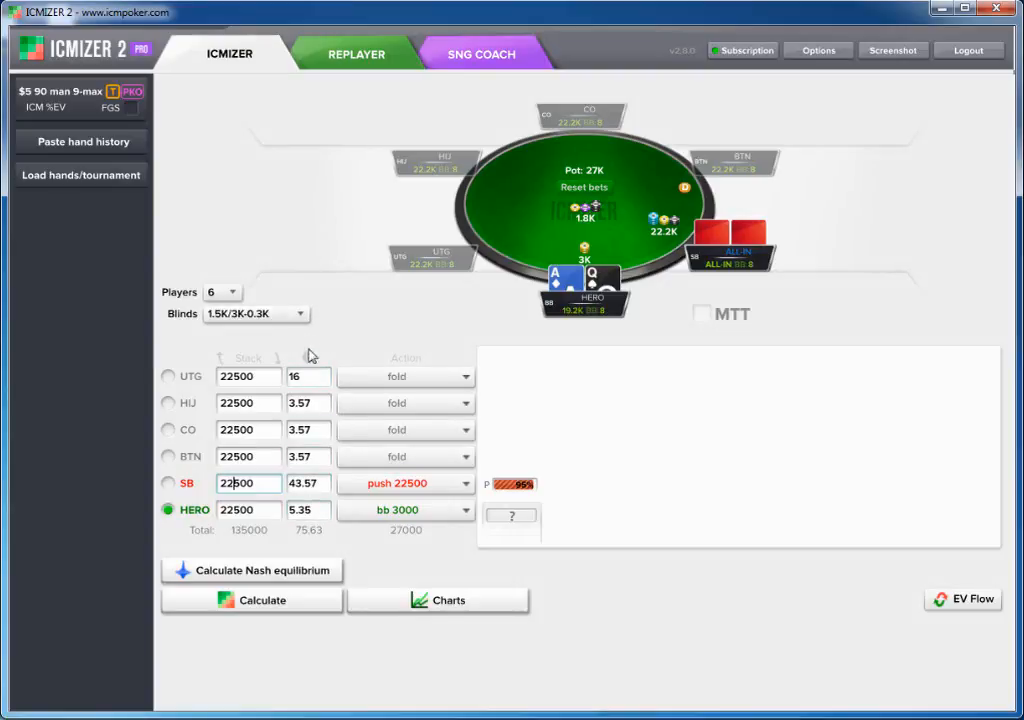
# Step: Try the 6-max Hyper tournament structure and return to the $5 90 man 9-max Turbo PKO
pyautogui.click(75, 115)
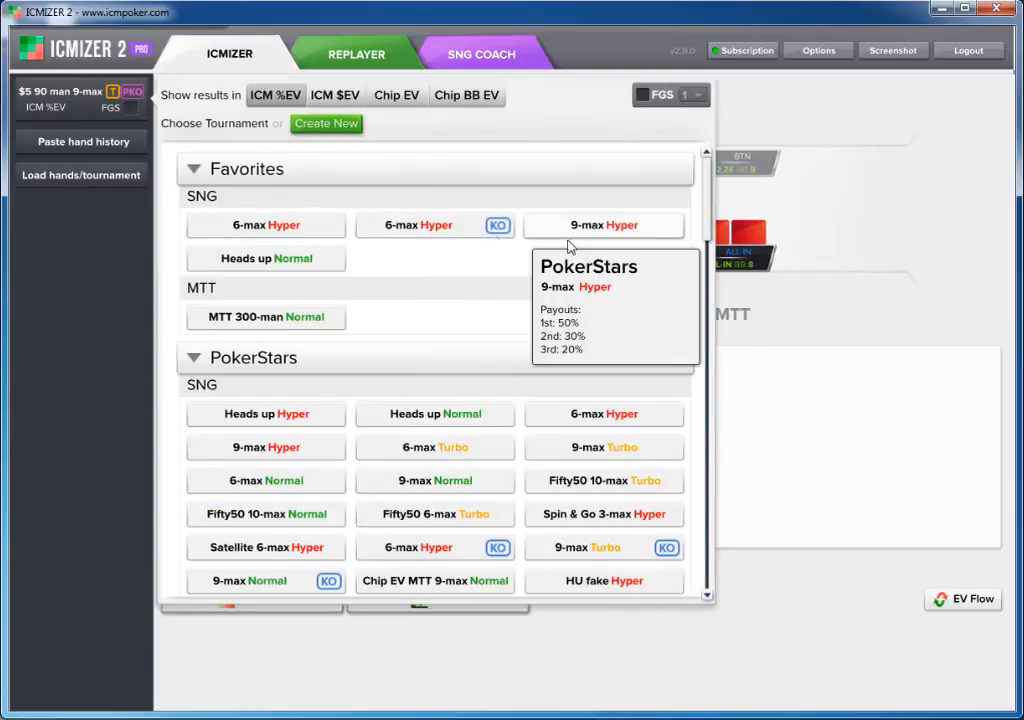
pyautogui.click(781, 351)
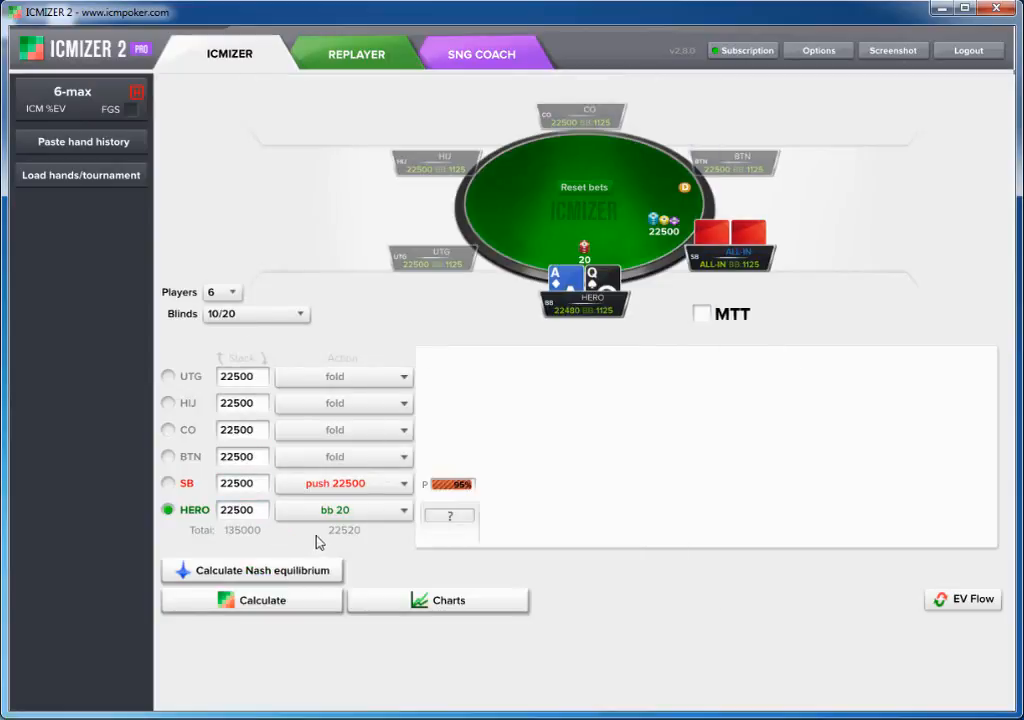
pyautogui.click(65, 117)
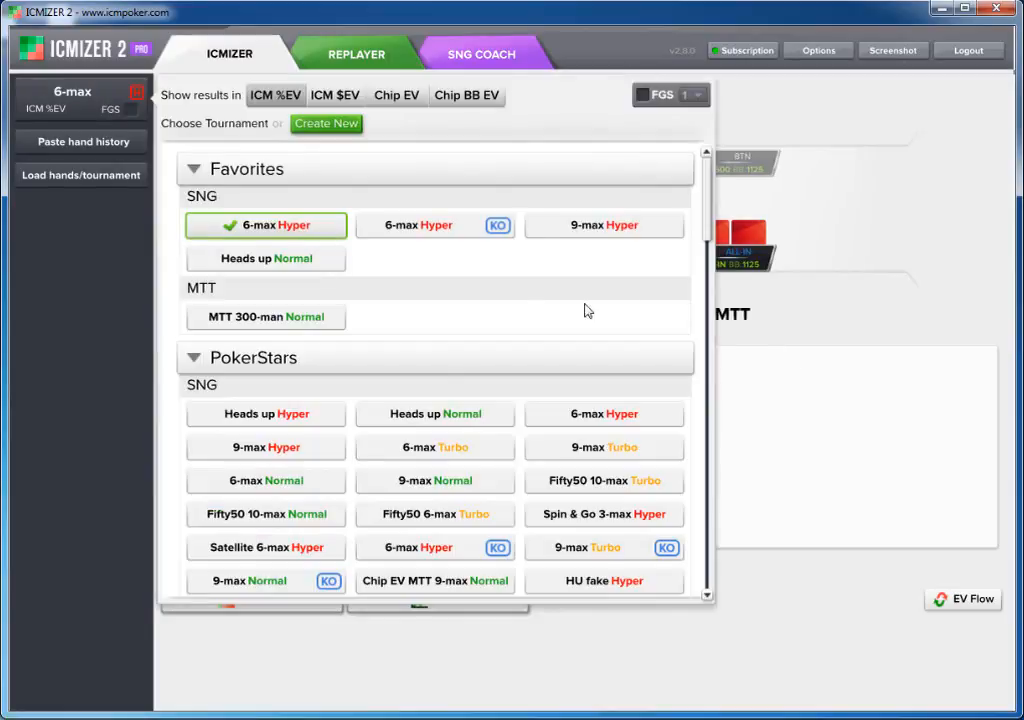
pyautogui.moveTo(708, 206); pyautogui.dragTo(708, 271)
pyautogui.click(434, 491)
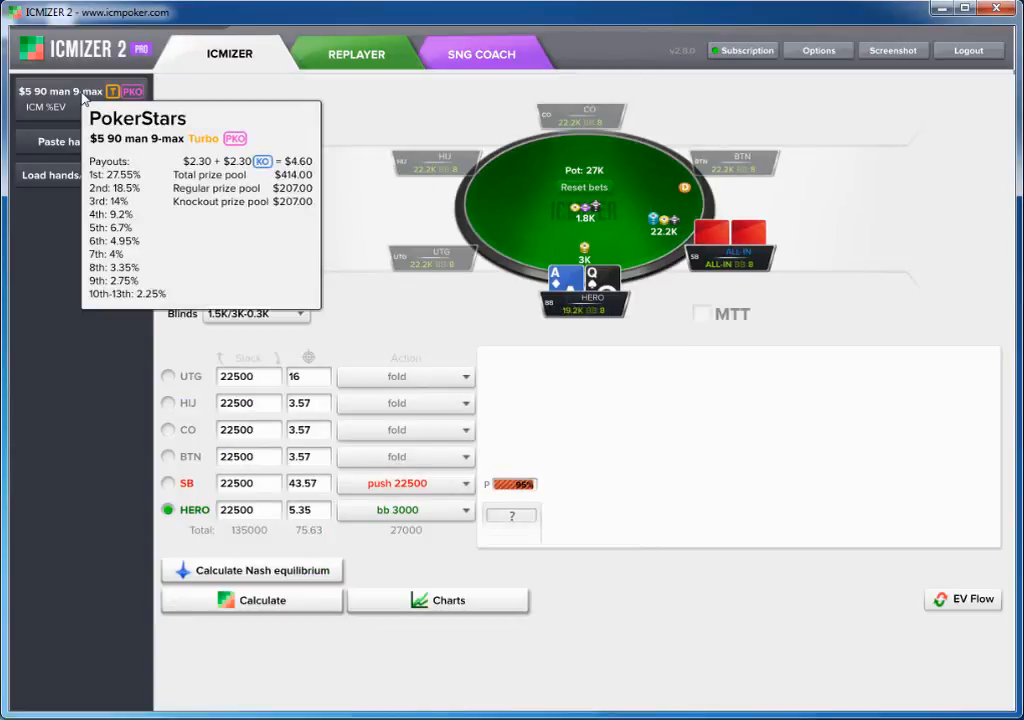
# Step: Review the payout and knockout prize pool details of the $11 and $5 90 man 9-max Turbo PKO tournaments
pyautogui.click(84, 100)
pyautogui.moveTo(708, 220)
pyautogui.mouseDown()
pyautogui.moveTo(708, 241)
pyautogui.moveTo(708, 218)
pyautogui.mouseUp()
pyautogui.moveTo(427, 503)
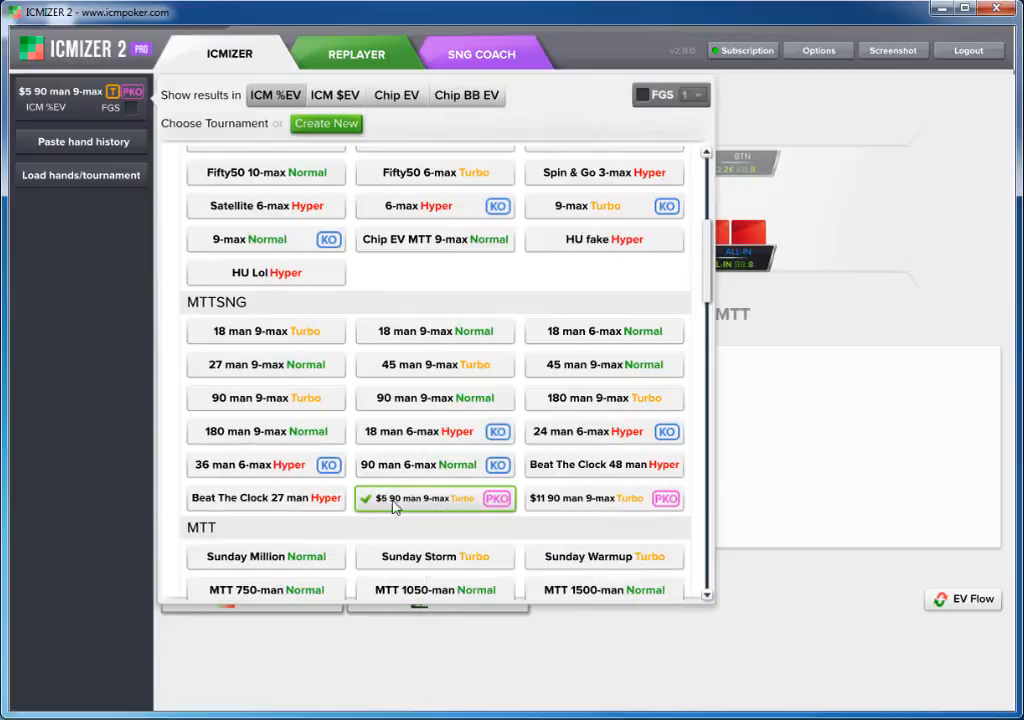
pyautogui.moveTo(545, 502)
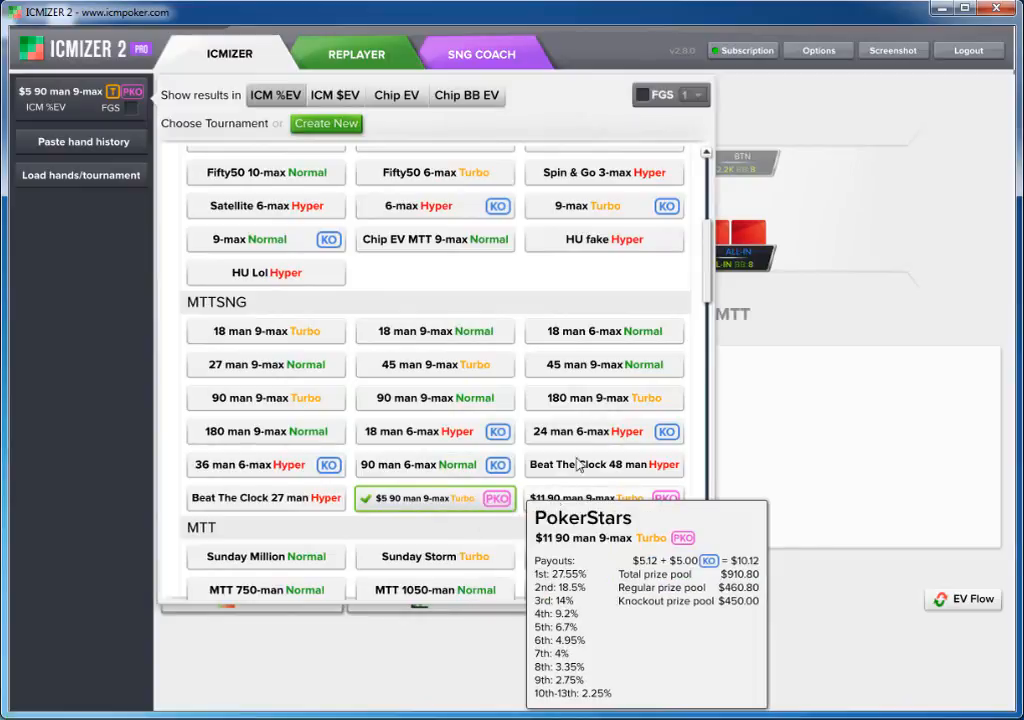
pyautogui.click(819, 409)
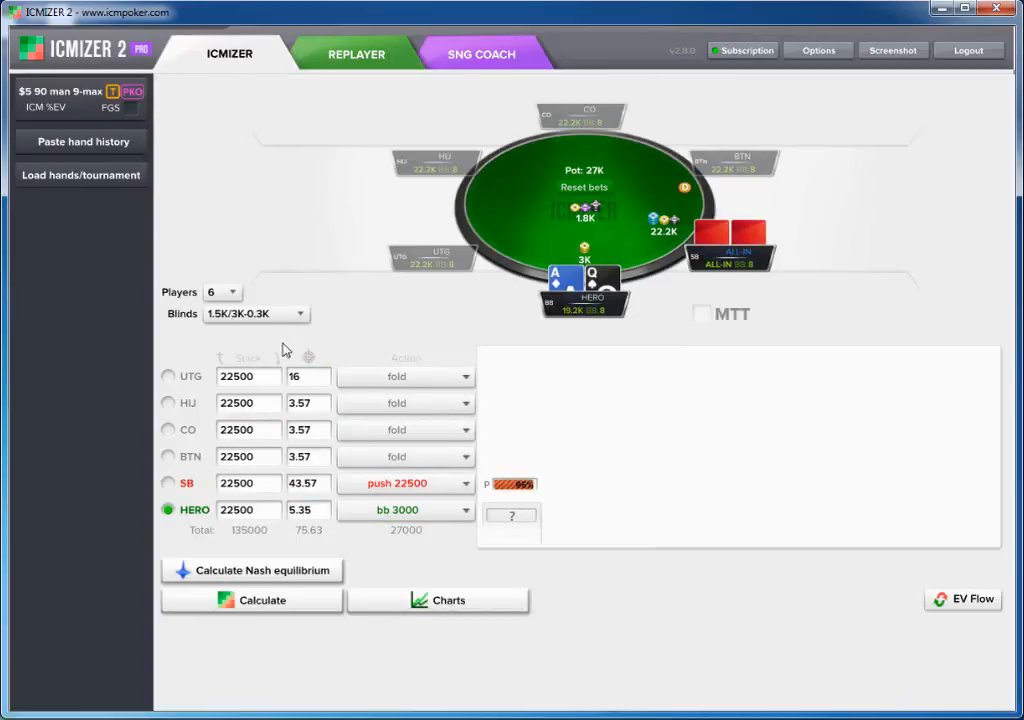
pyautogui.click(317, 482)
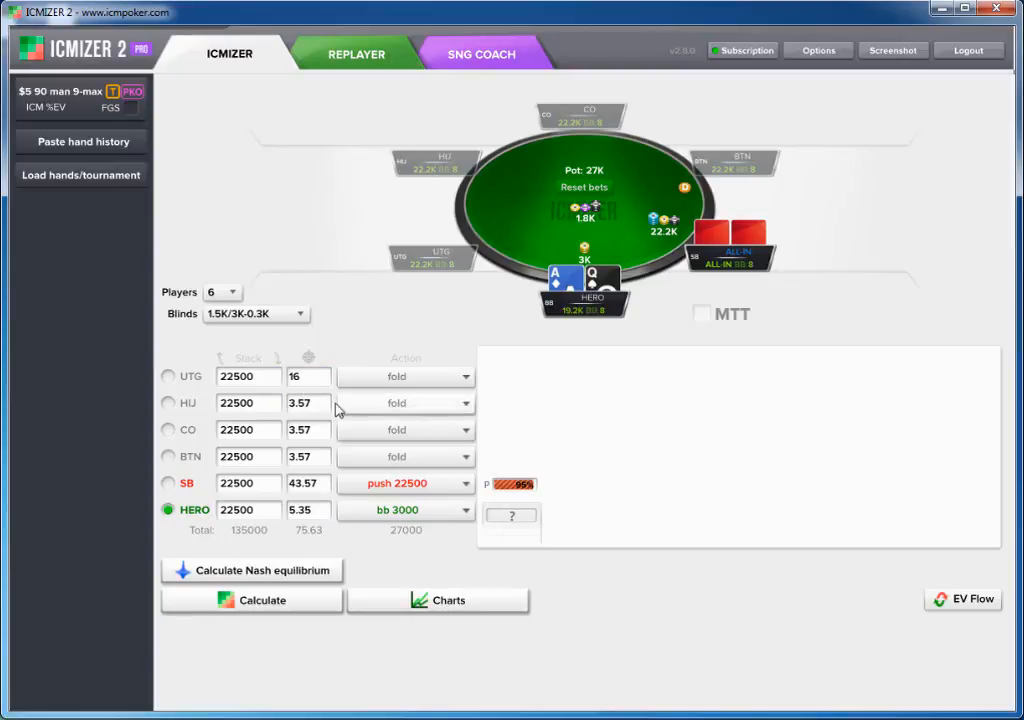
pyautogui.moveTo(76, 110)
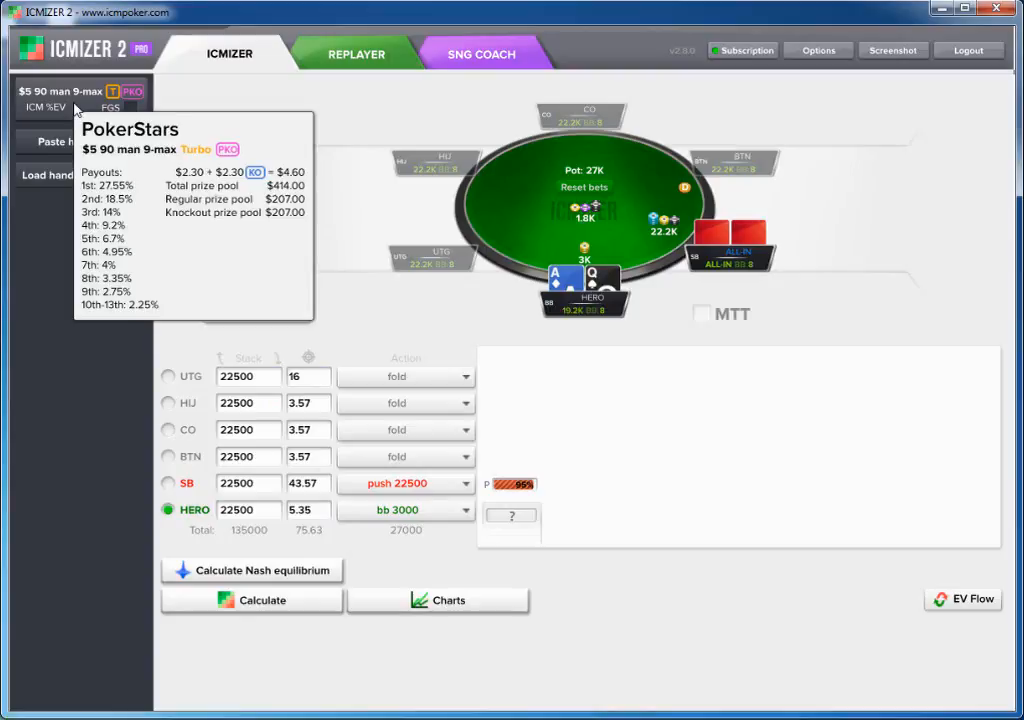
# Step: Look over the MTTSNG tournament structures, including the $5 and $11 90 man PKO presets, and close the list
pyautogui.click(58, 88)
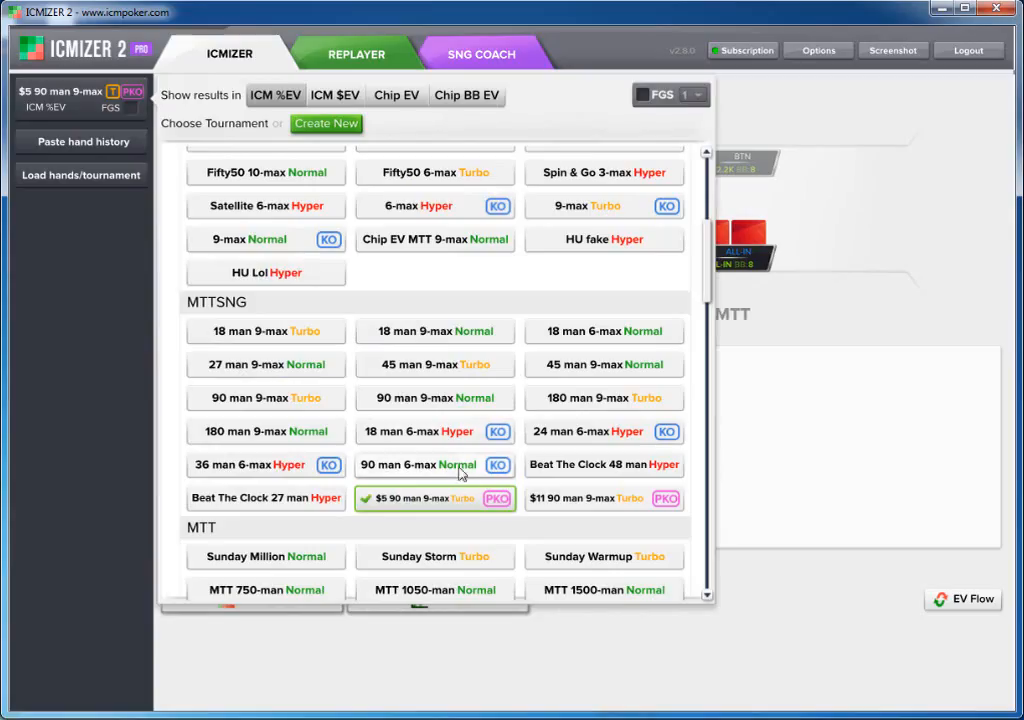
pyautogui.moveTo(604, 505)
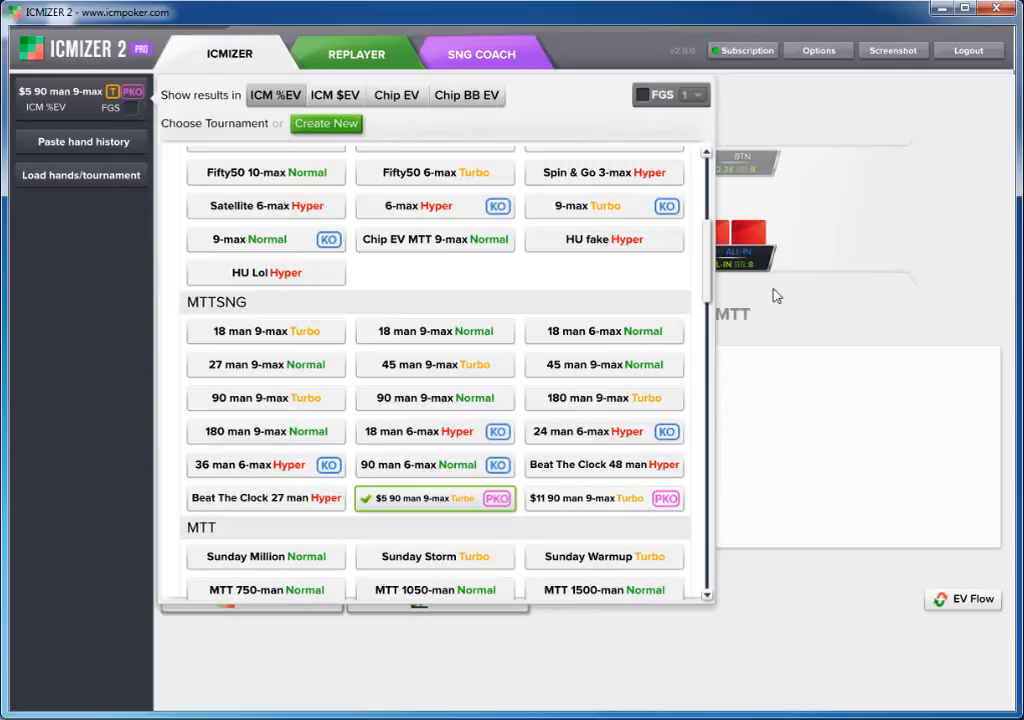
pyautogui.click(795, 244)
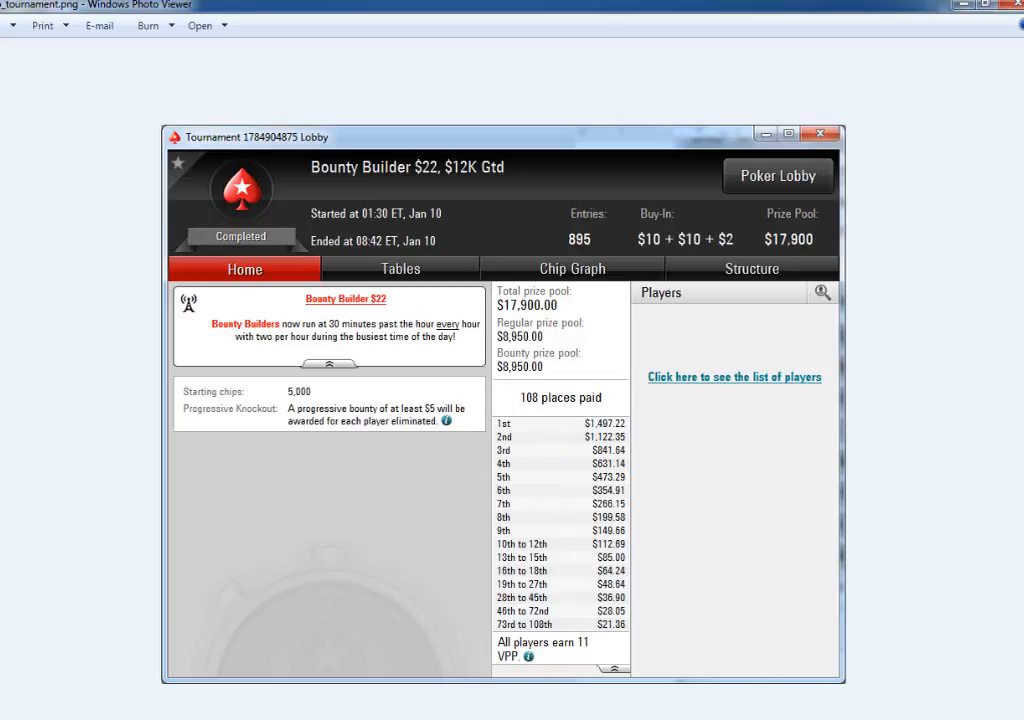
# Step: Arrange the Windows Photo Viewer image of the Bounty Builder $22 lobby beside ICMIZER so its payout table stays visible
pyautogui.moveTo(521, 16); pyautogui.dragTo(47, 33)
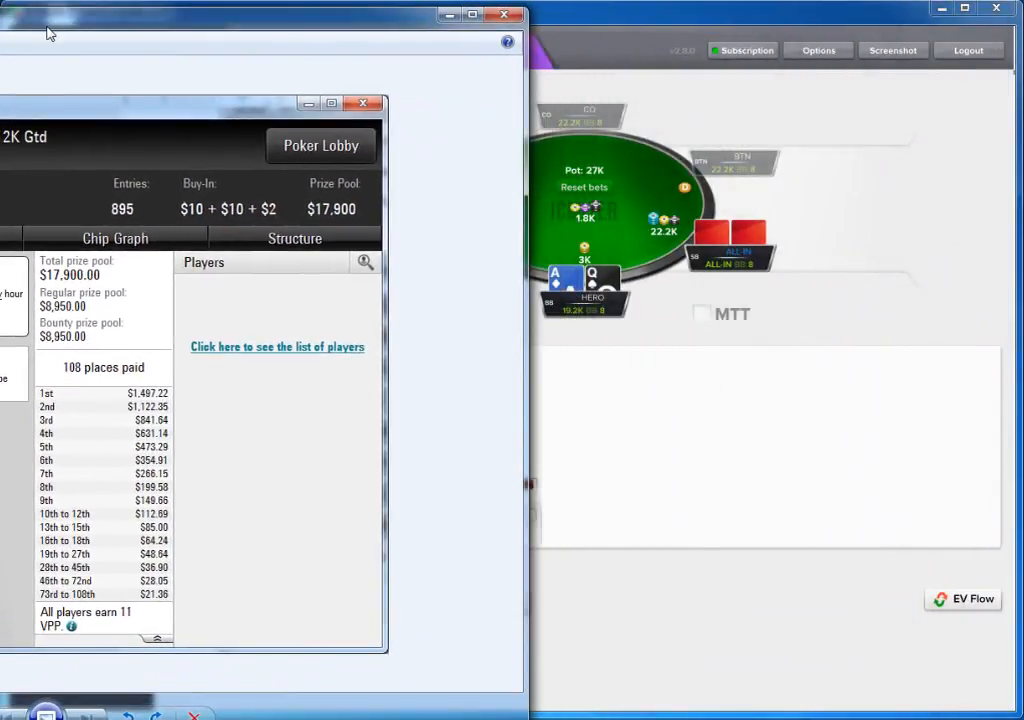
pyautogui.click(573, 41)
pyautogui.moveTo(521, 18); pyautogui.dragTo(697, 39)
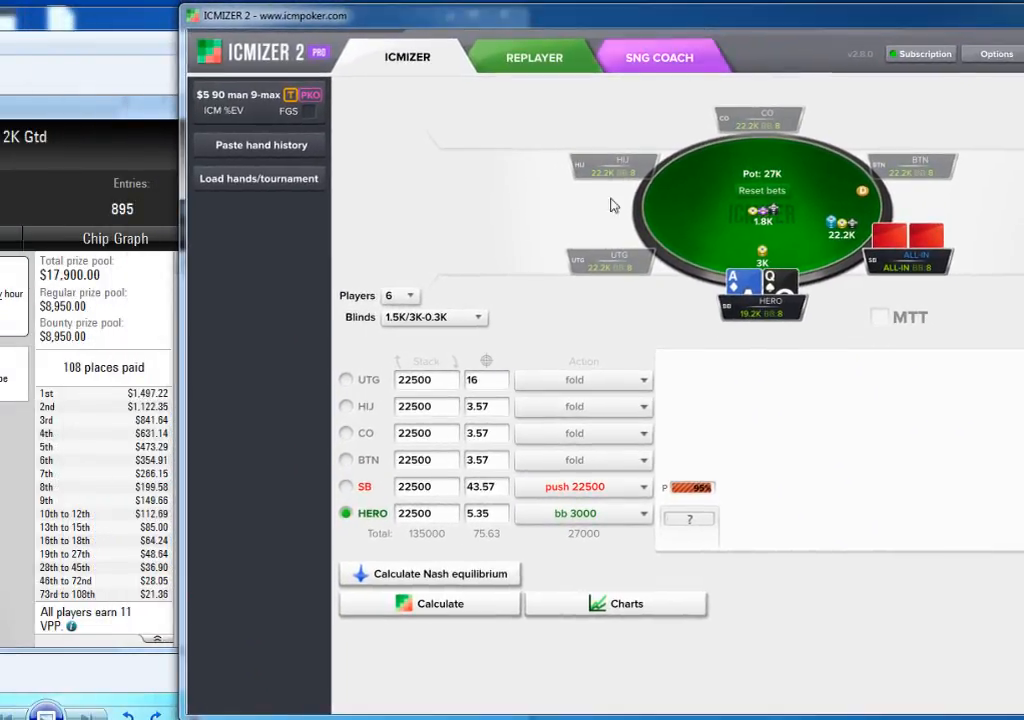
# Step: Start a new custom tournament structure and name it 17900 MTT
pyautogui.click(237, 110)
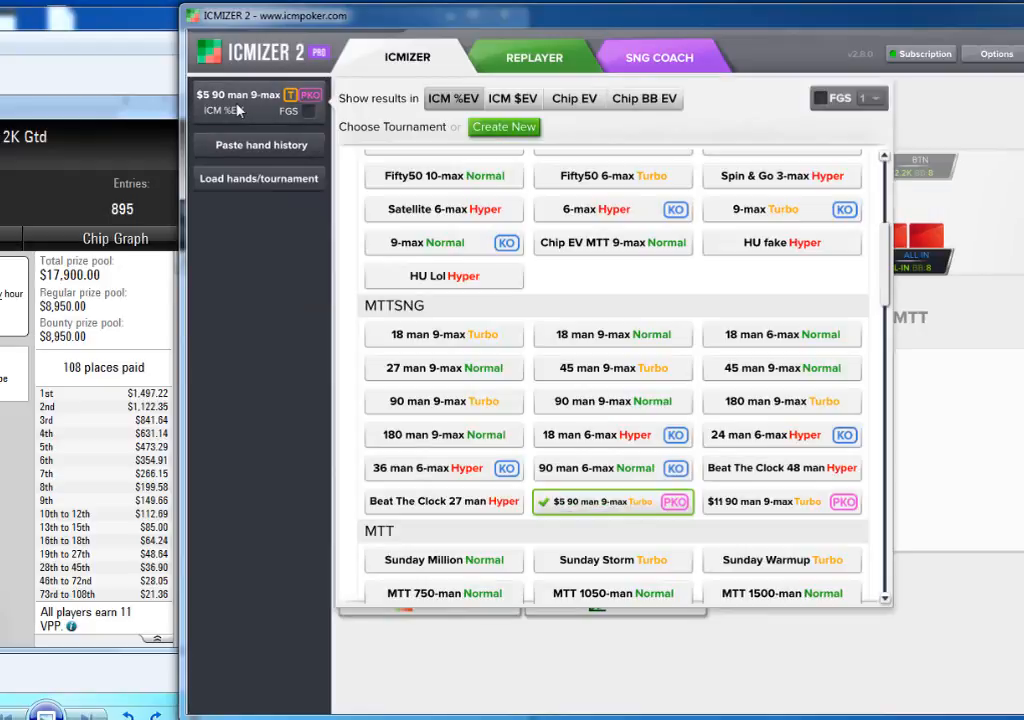
pyautogui.click(492, 130)
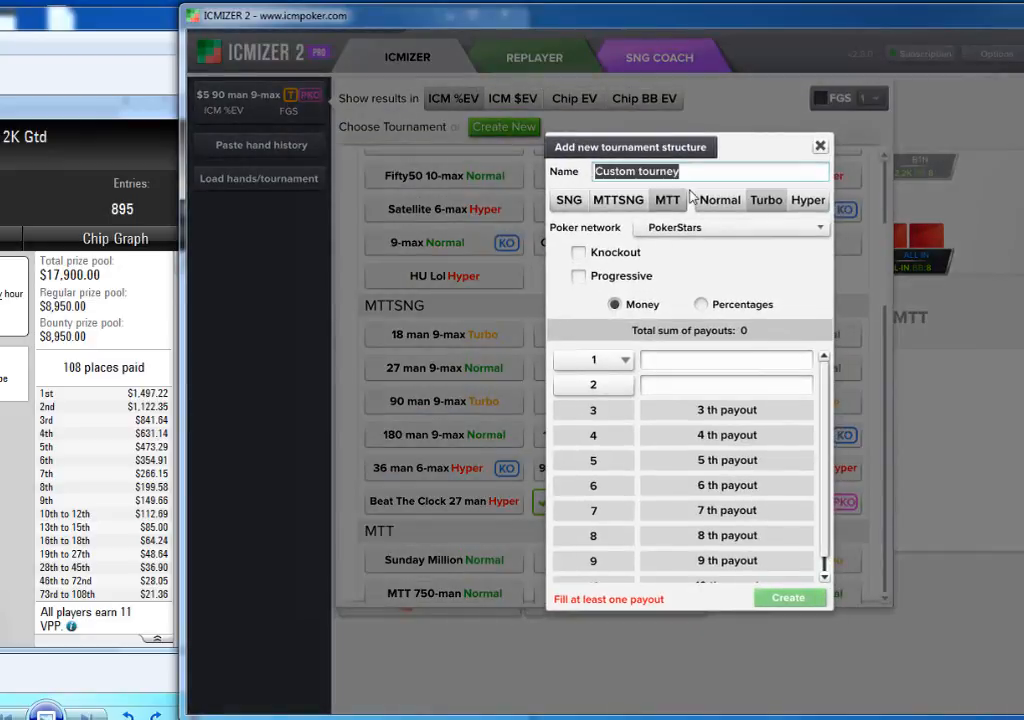
pyautogui.write('17900 ')
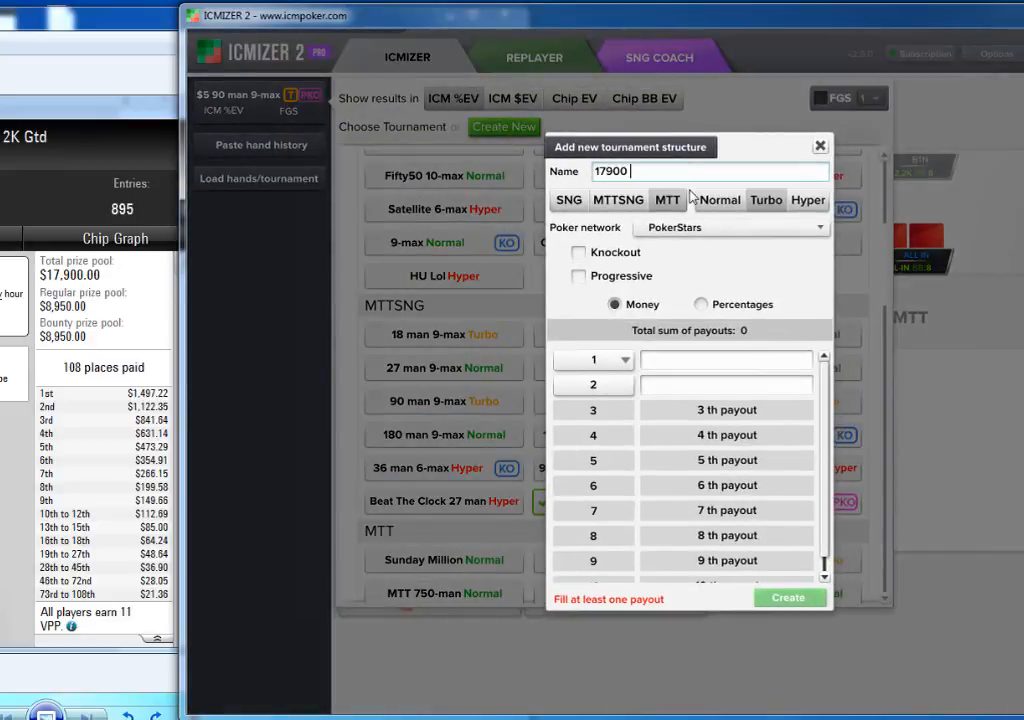
pyautogui.write('MTT')
# Step: Make the new structure a progressive knockout with 895 players and a knockout size of 10
pyautogui.click(579, 277)
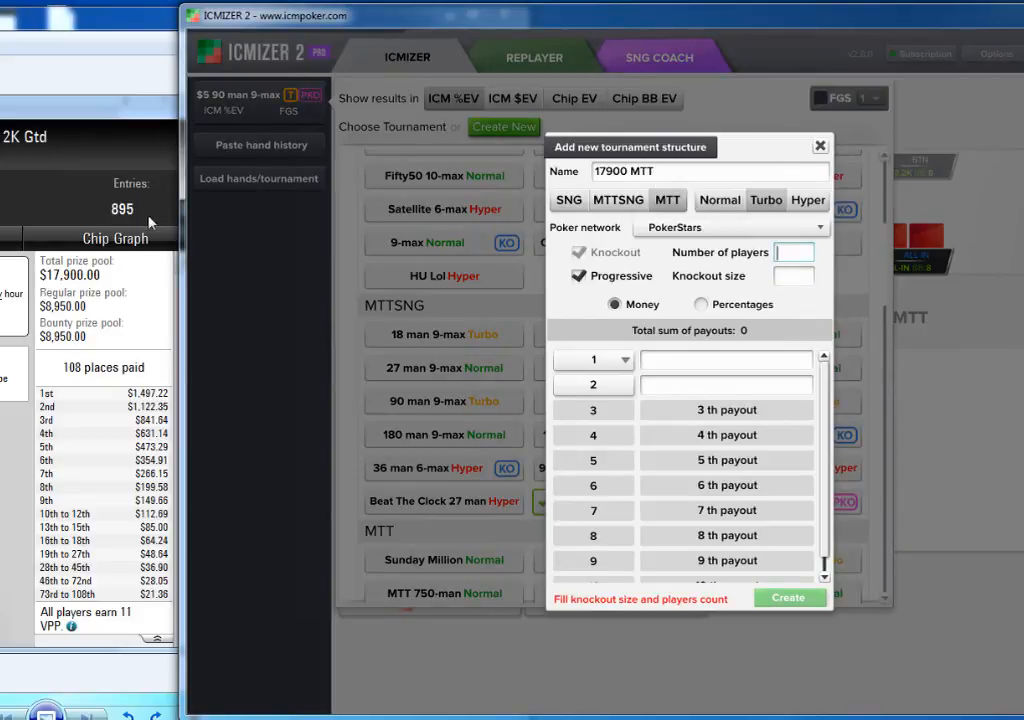
pyautogui.write('895')
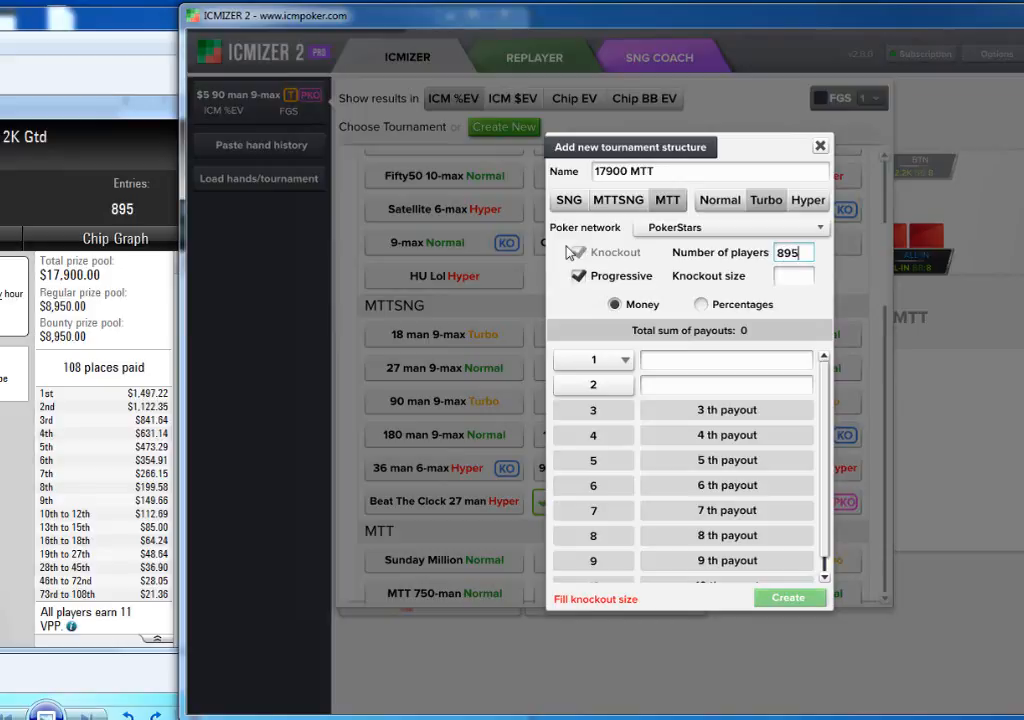
pyautogui.press('Tab')
pyautogui.moveTo(69, 31); pyautogui.dragTo(297, 36)
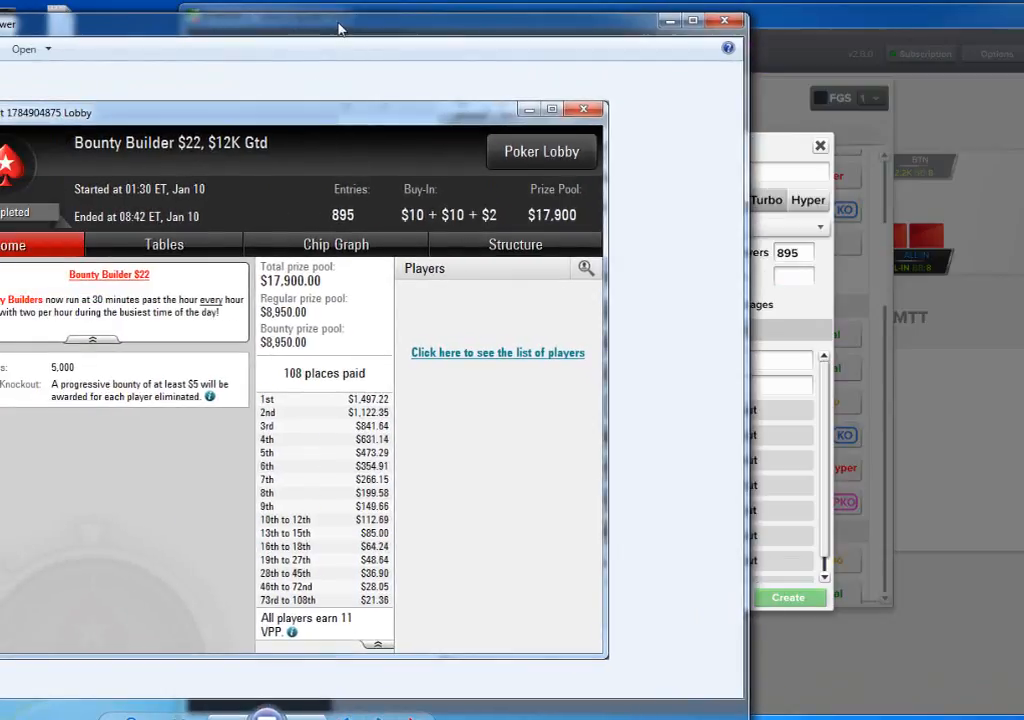
pyautogui.moveTo(338, 29); pyautogui.dragTo(113, 19)
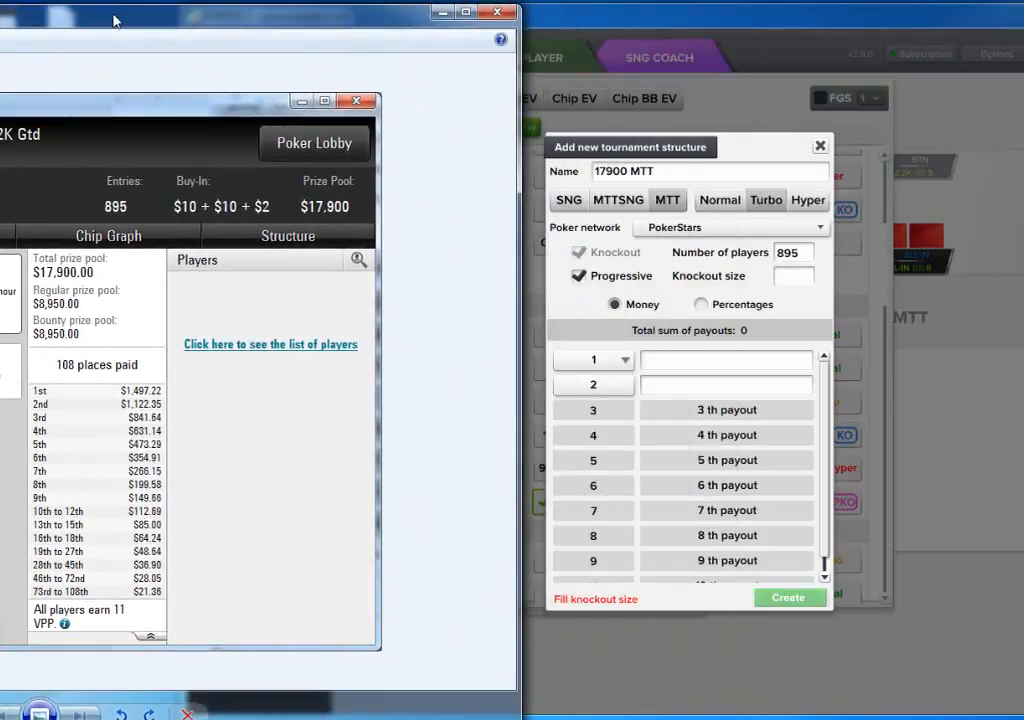
pyautogui.click(798, 278)
pyautogui.write('1')
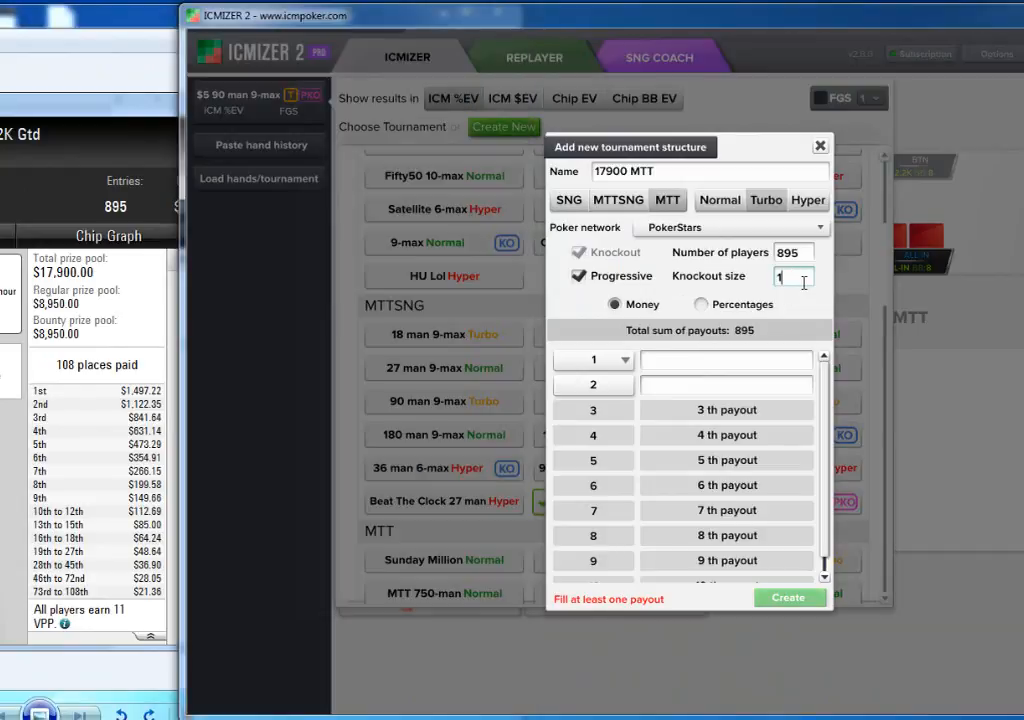
pyautogui.write('0')
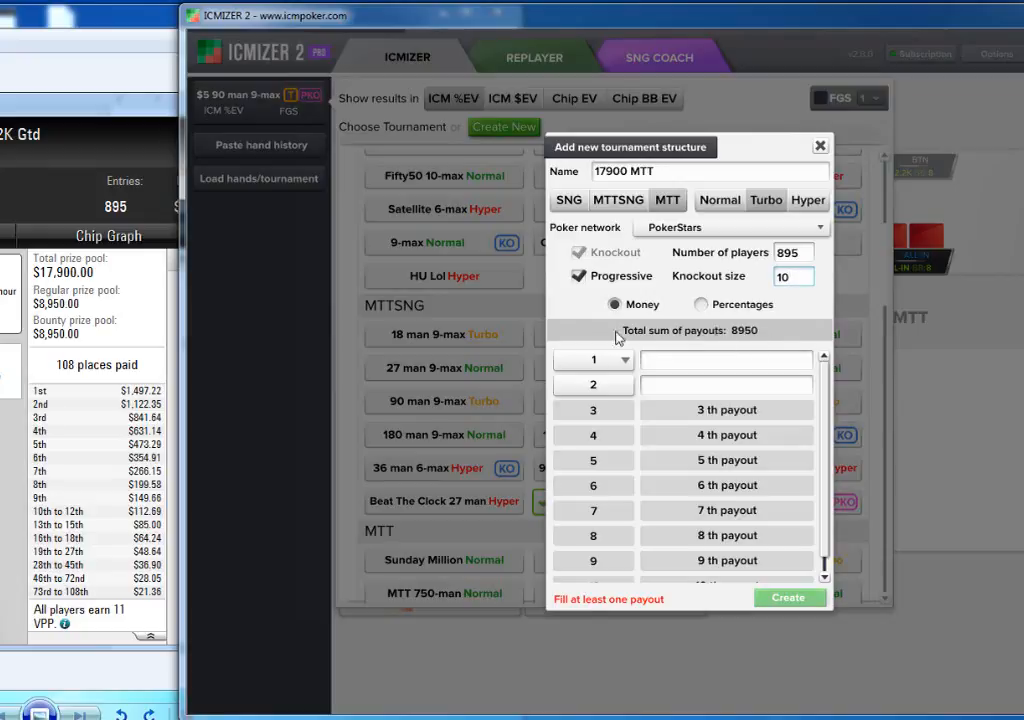
# Step: Enter the first two payouts of the new structure: 1497.22 for 1st place and 1122.35 for 2nd
pyautogui.click(662, 357)
pyautogui.write('1')
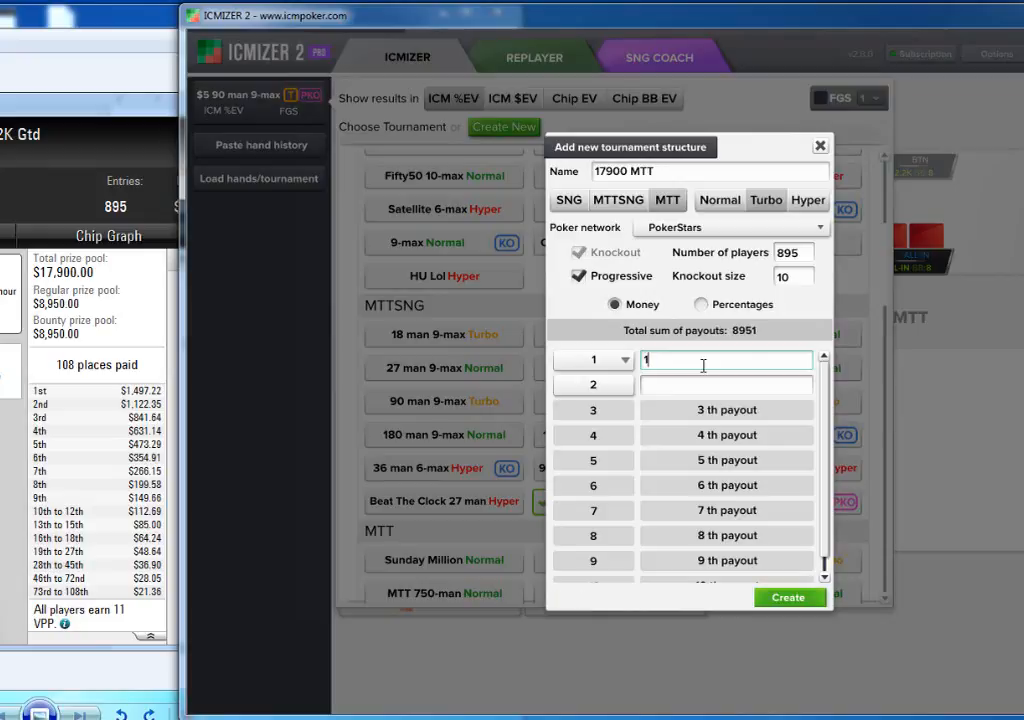
pyautogui.write('497.22')
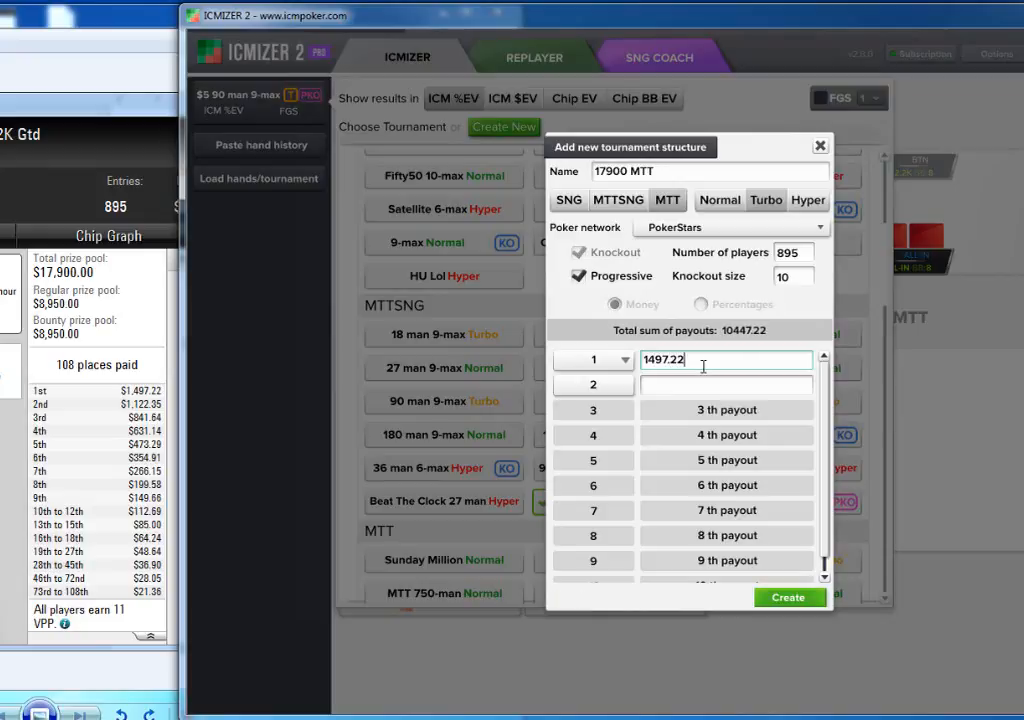
pyautogui.press('Tab')
pyautogui.write('11')
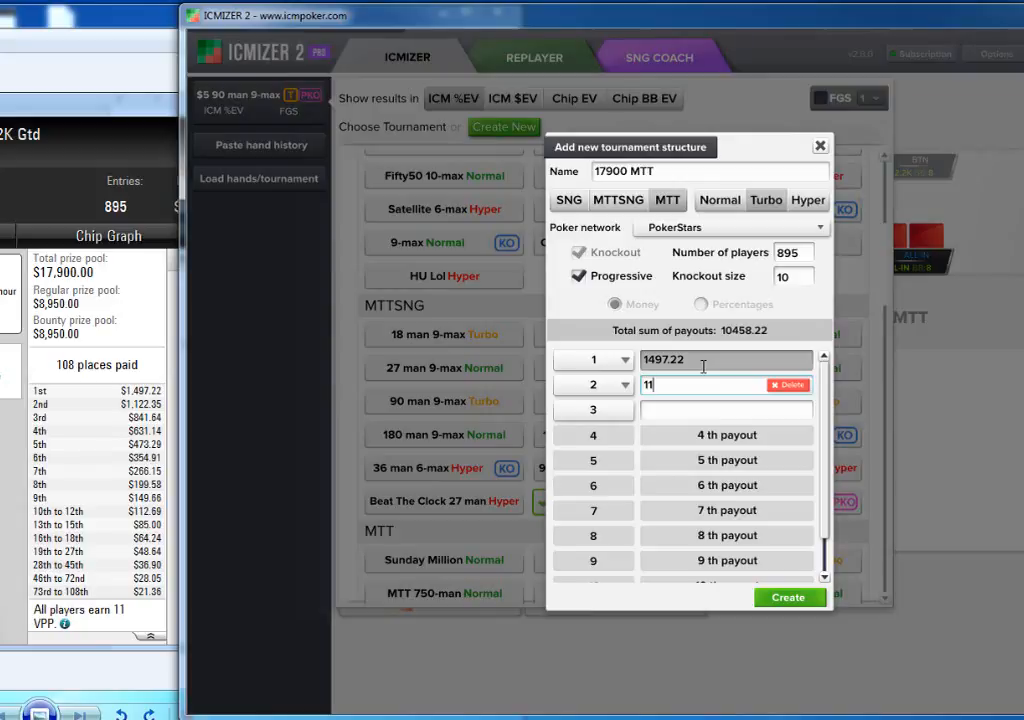
pyautogui.write('122.35')
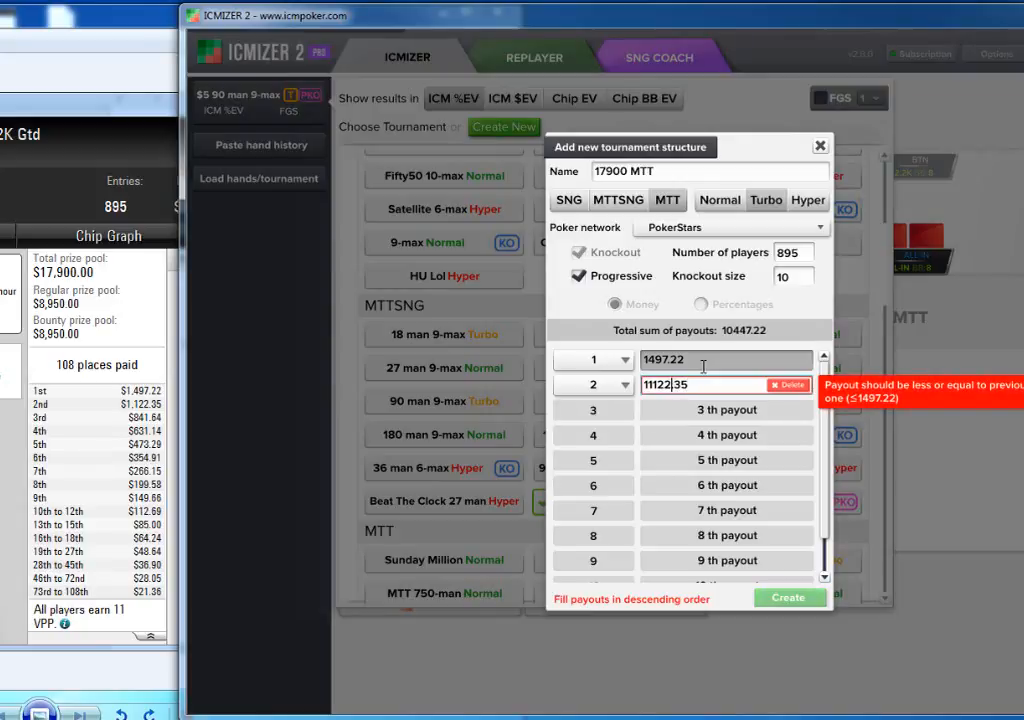
pyautogui.press('BackSpace')
pyautogui.press('Tab')
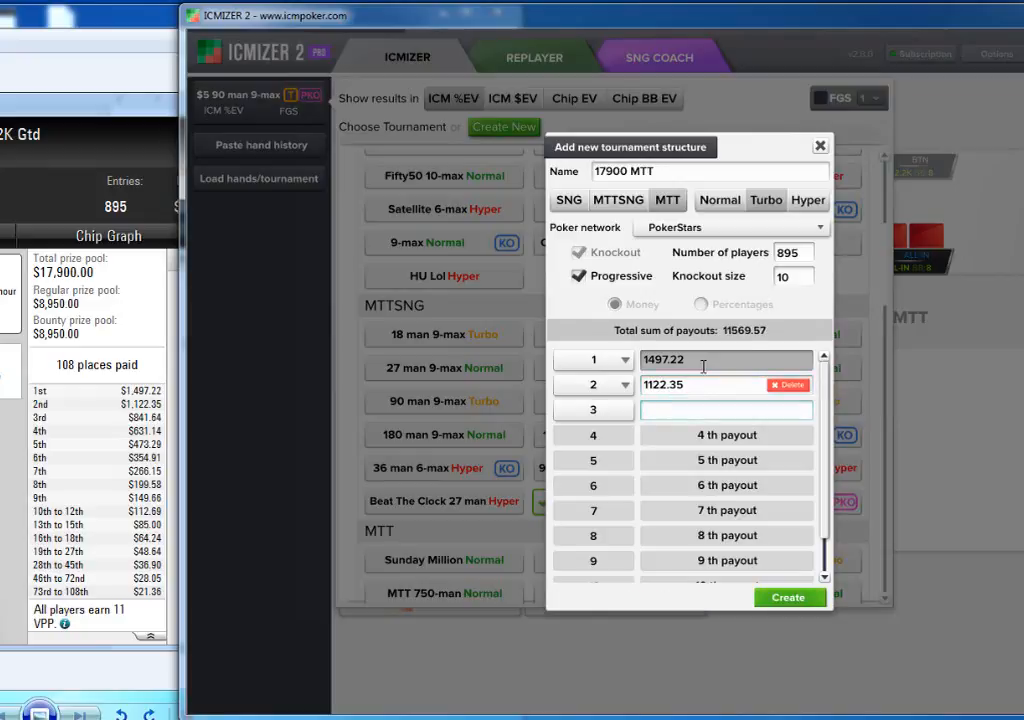
# Step: Enter the 3rd to 5th place payouts as 841.64, 631.14 and 473.29
pyautogui.write('841.')
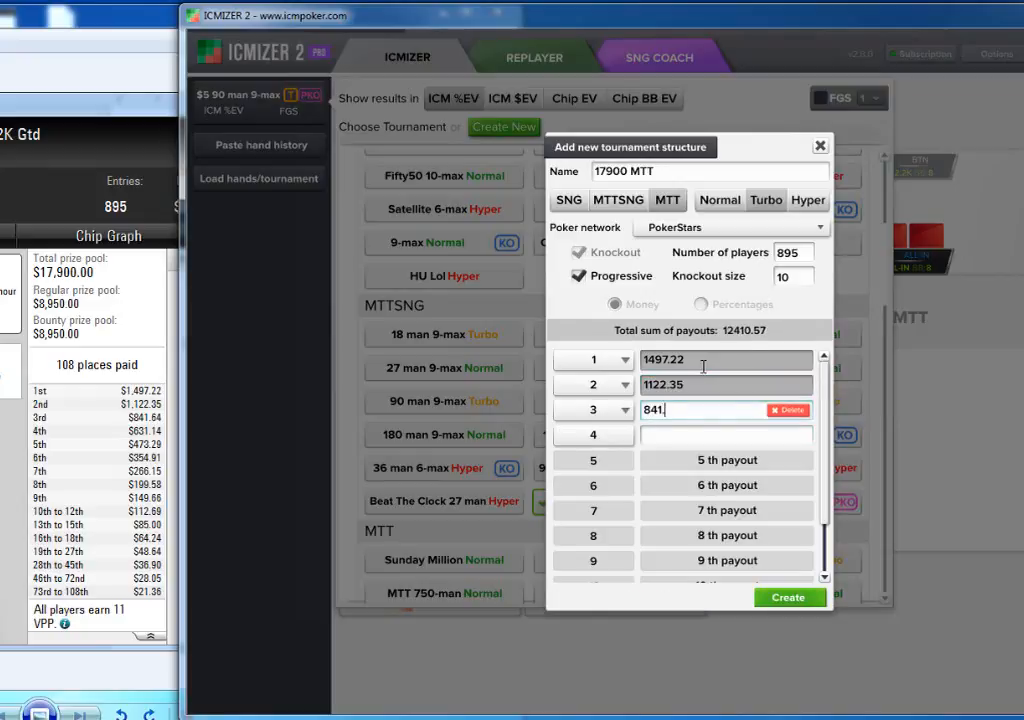
pyautogui.write('64')
pyautogui.press('Tab')
pyautogui.write('6')
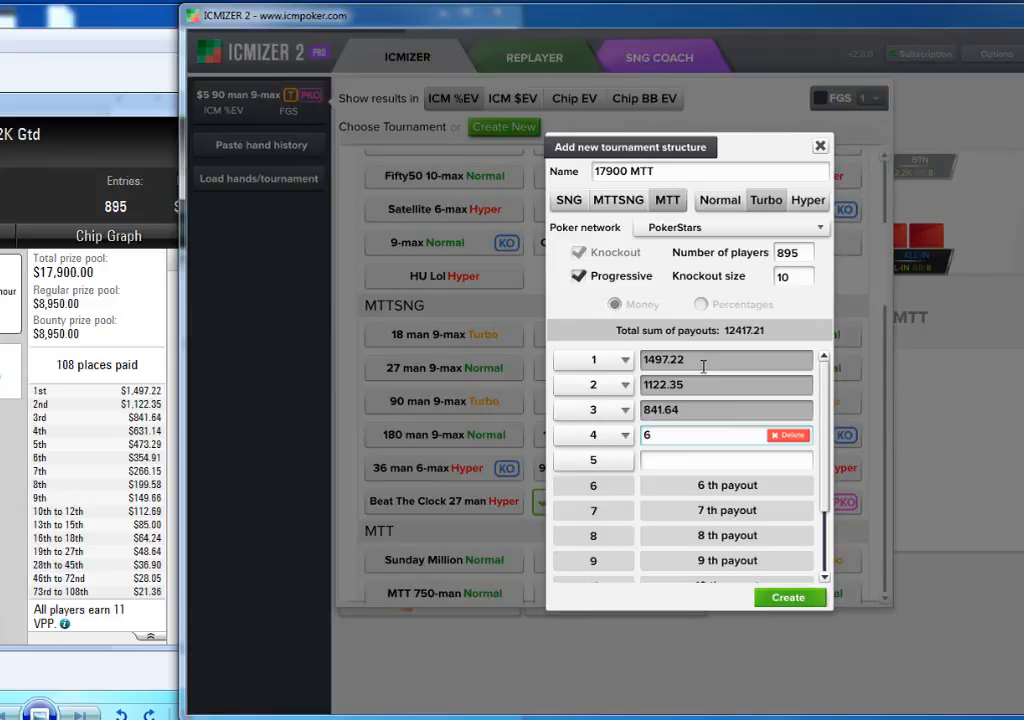
pyautogui.write('31.14')
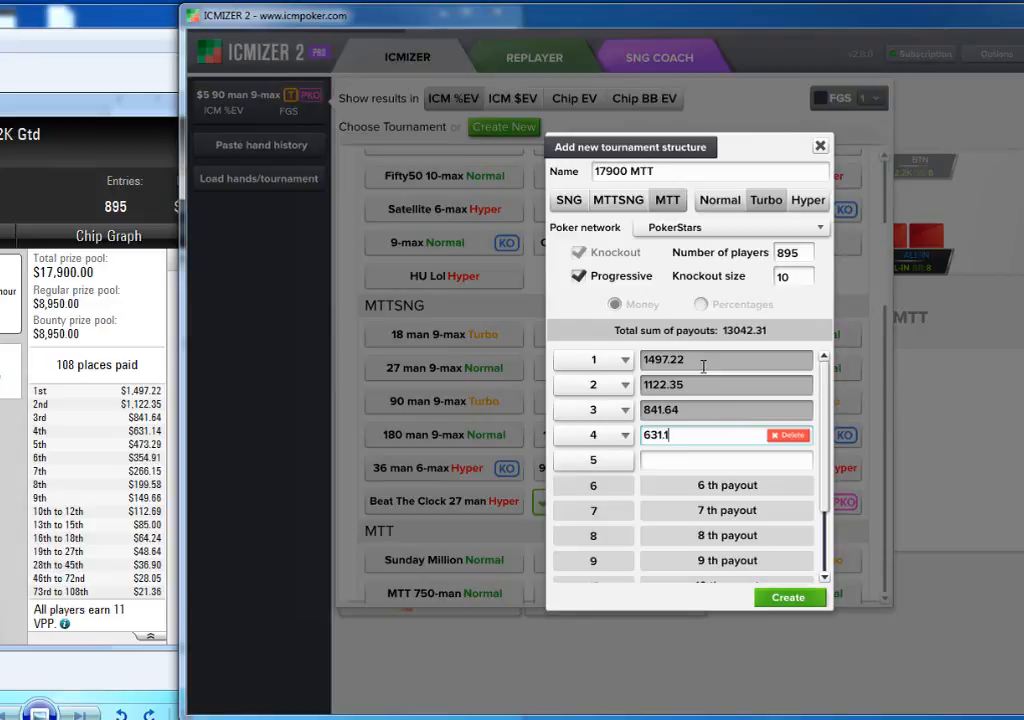
pyautogui.press('Tab')
pyautogui.write('473.29')
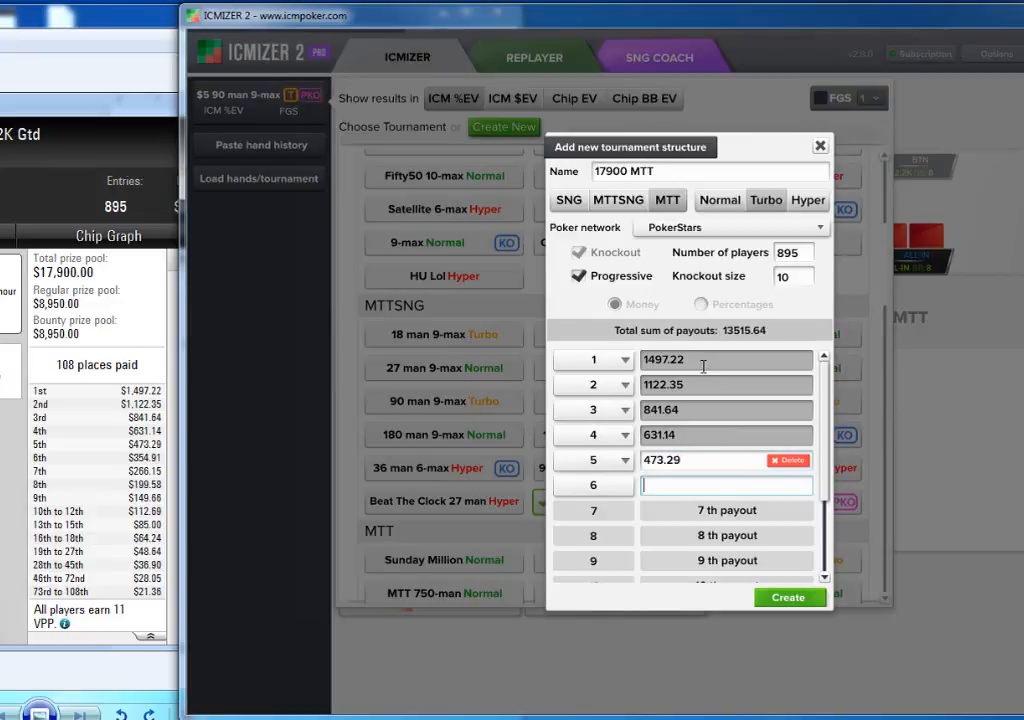
# Step: Enter the 6th to 9th place payouts as 354.91, 266.15, 199.58 and 149.66
pyautogui.press('Tab')
pyautogui.write('354.')
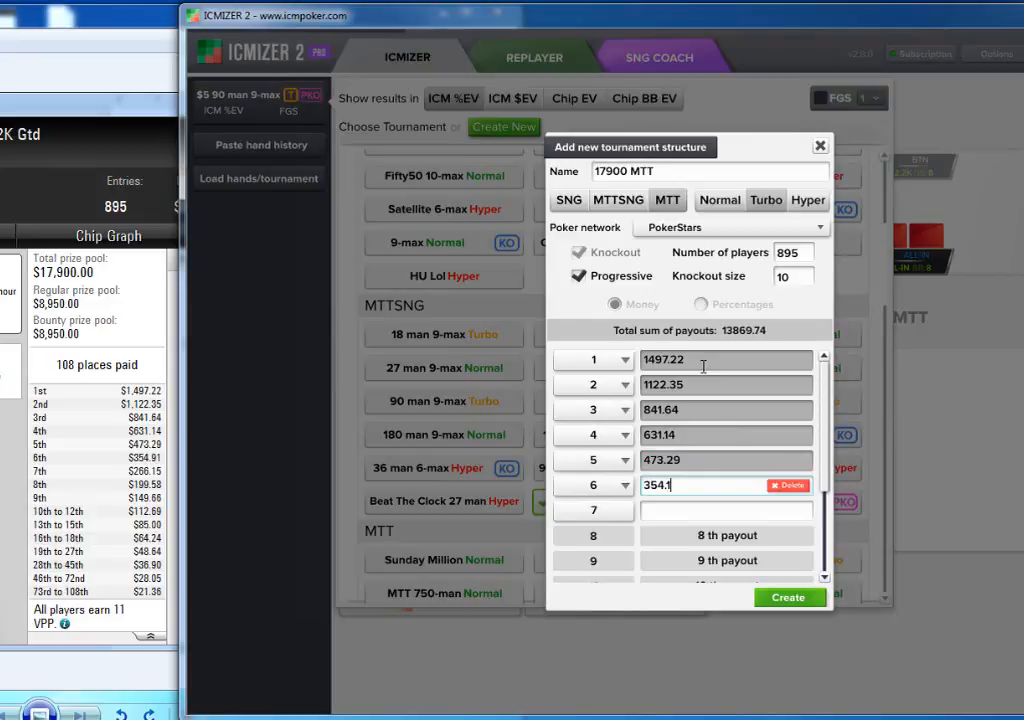
pyautogui.write('0')
pyautogui.press('BackSpace')
pyautogui.write('91')
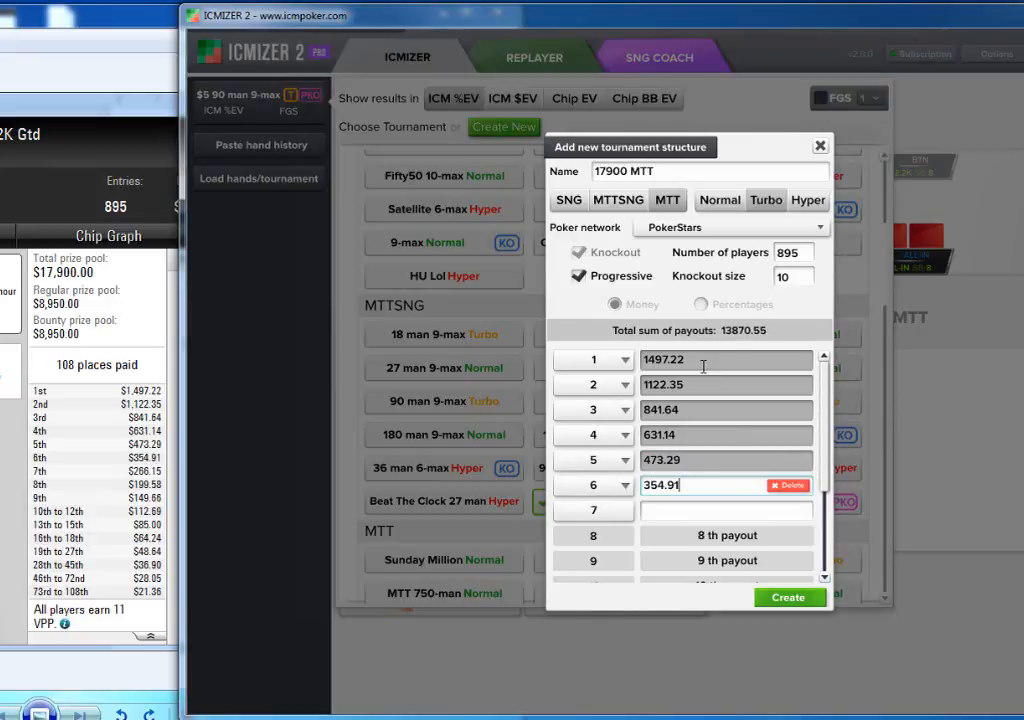
pyautogui.press('Tab')
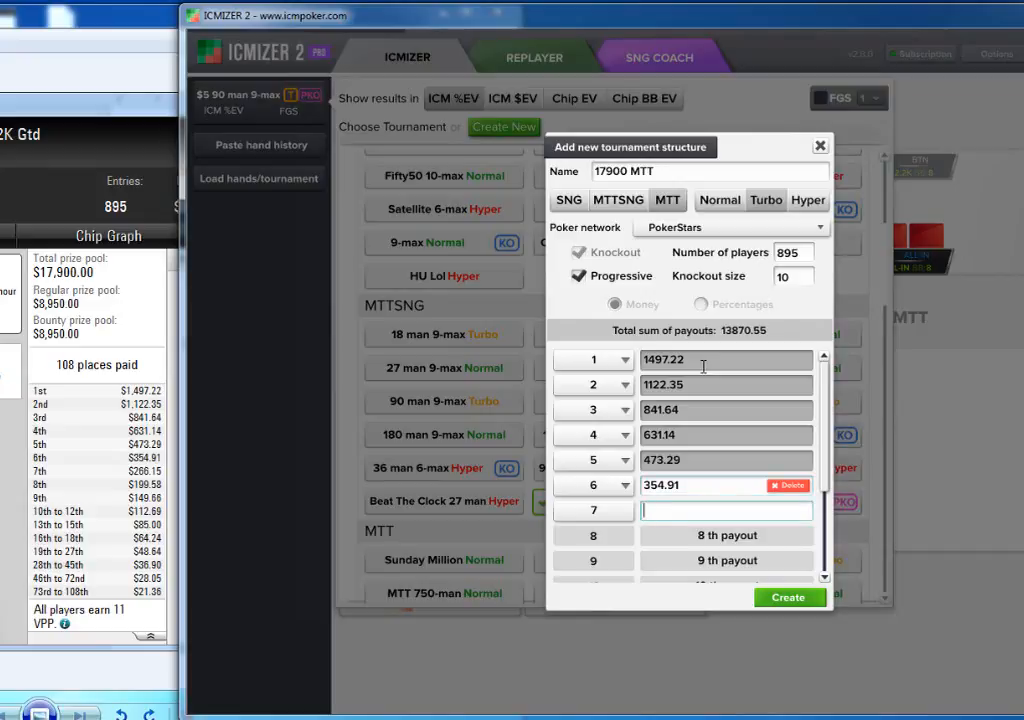
pyautogui.write('266.15')
pyautogui.press('Tab')
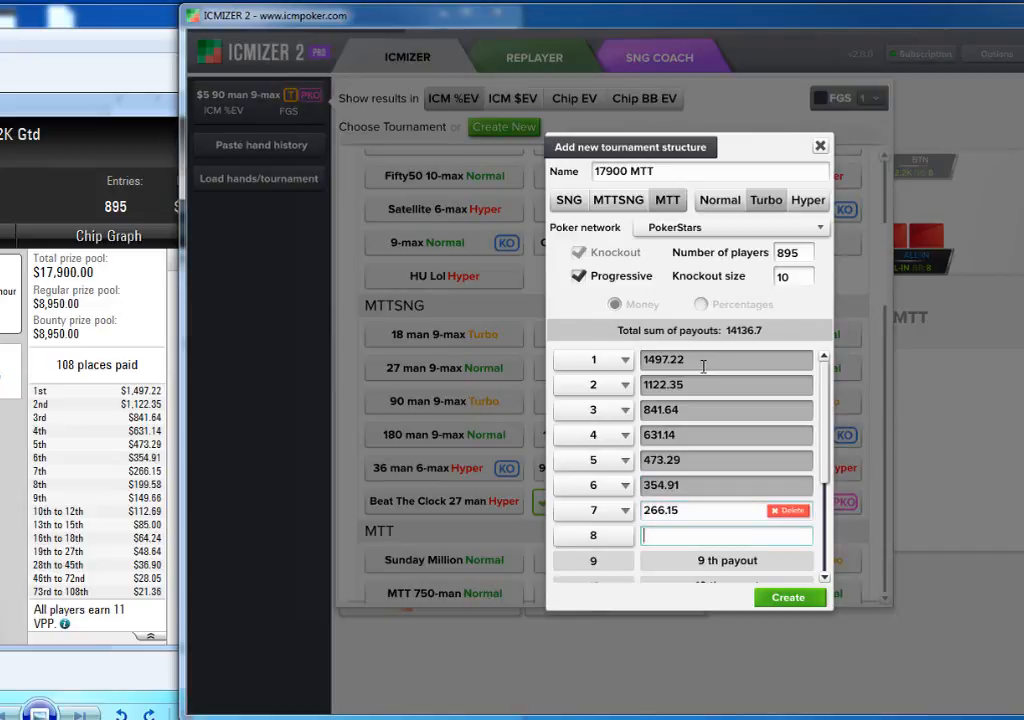
pyautogui.write('199.58')
pyautogui.press('Tab')
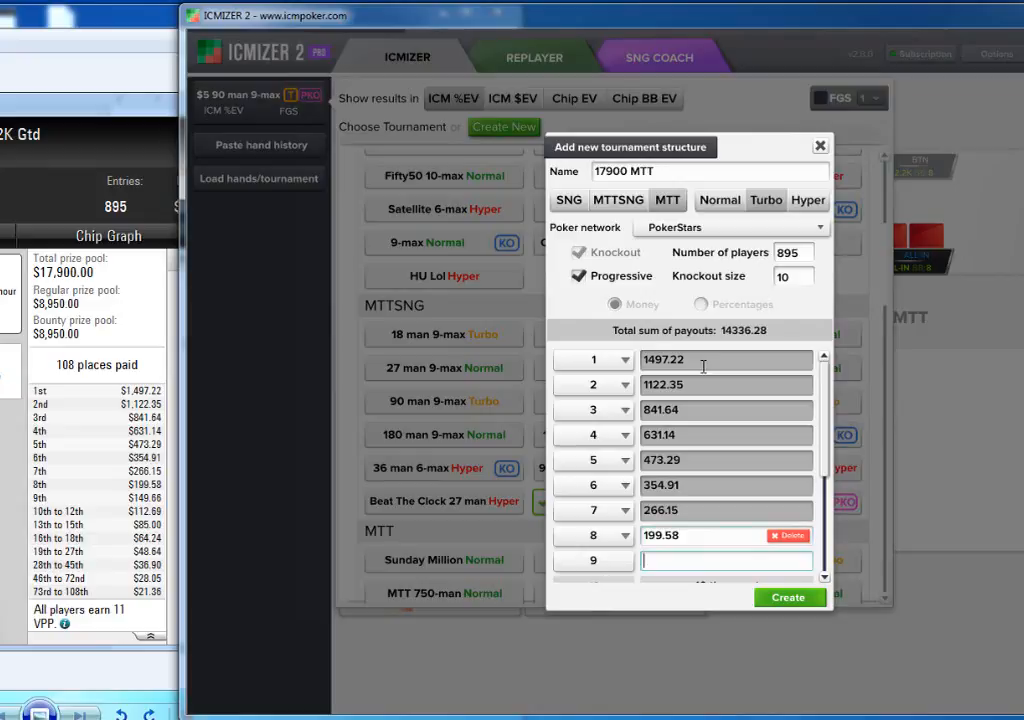
pyautogui.write('149.66')
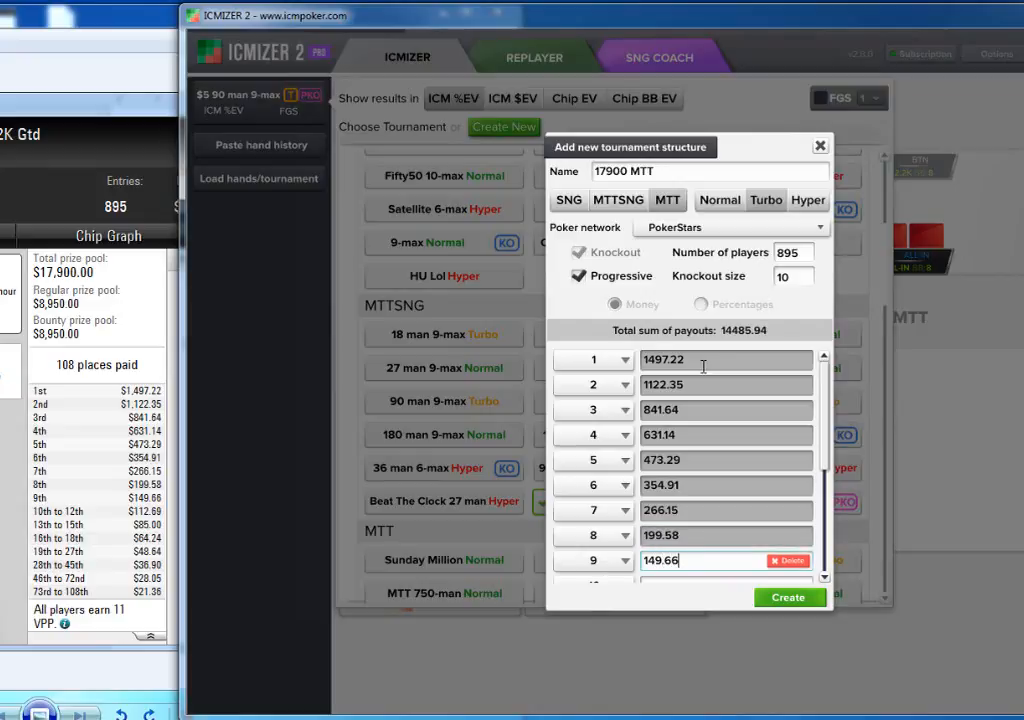
# Step: Enter 112.69 as the 10th place payout and extend its payout zone to cover places 10 to 13
pyautogui.scroll(-3, 818, 468)
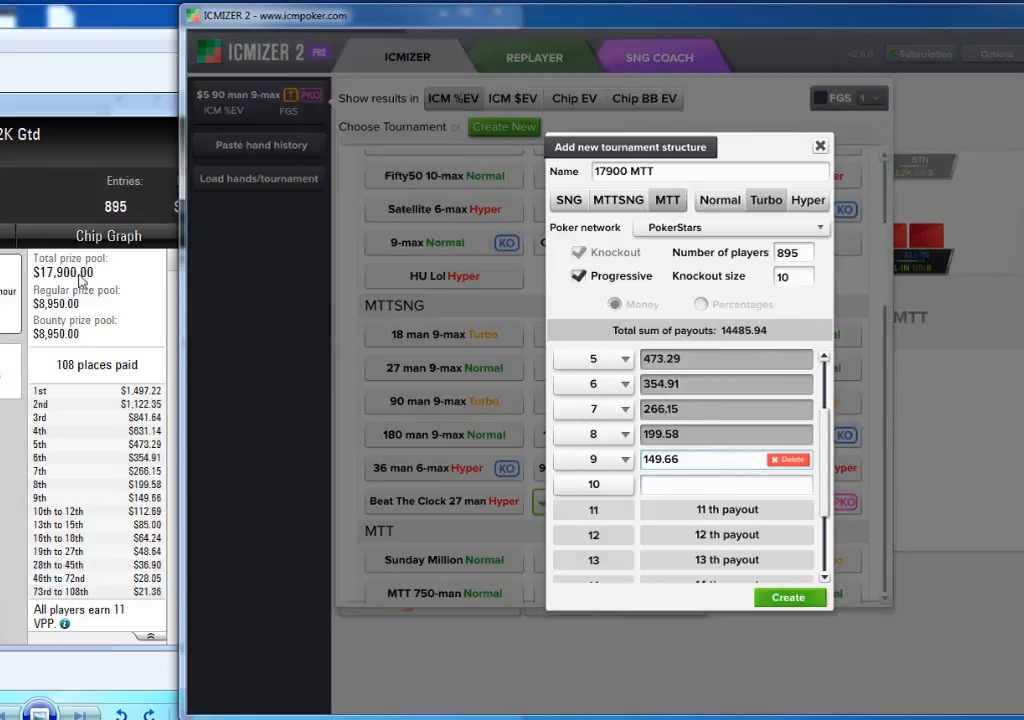
pyautogui.click(694, 486)
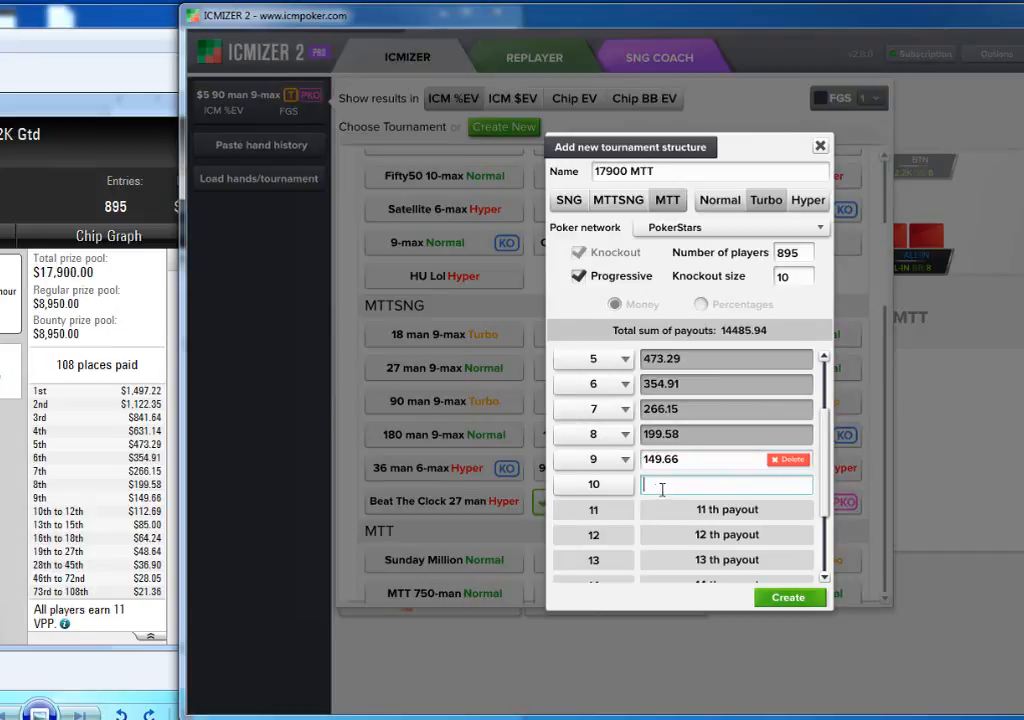
pyautogui.write('112.')
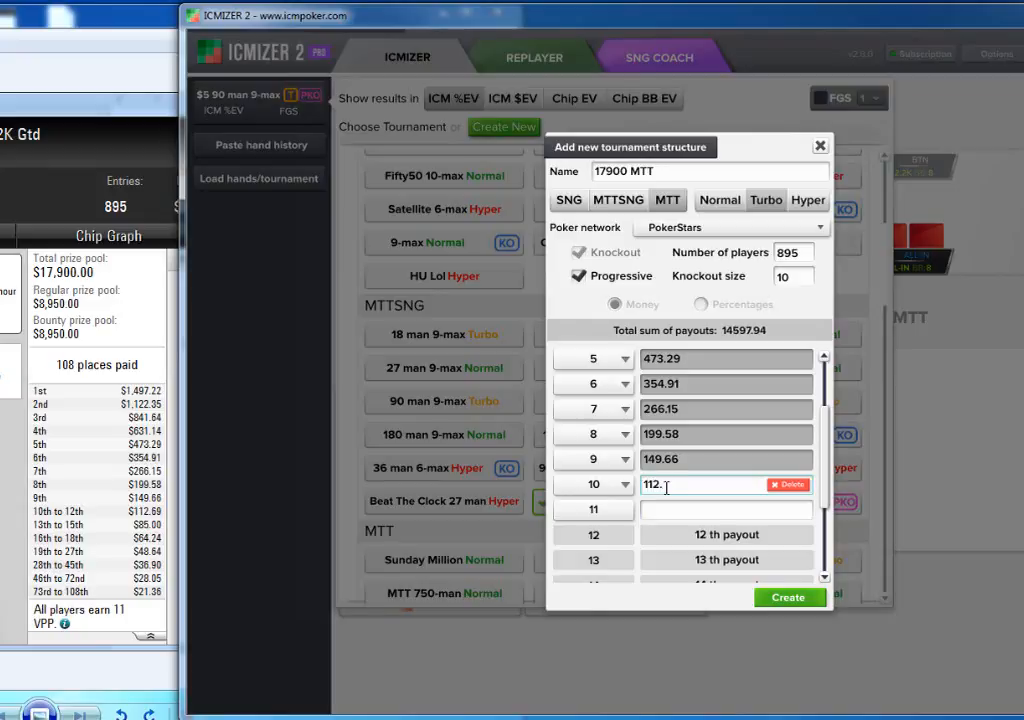
pyautogui.write('69')
pyautogui.click(593, 484)
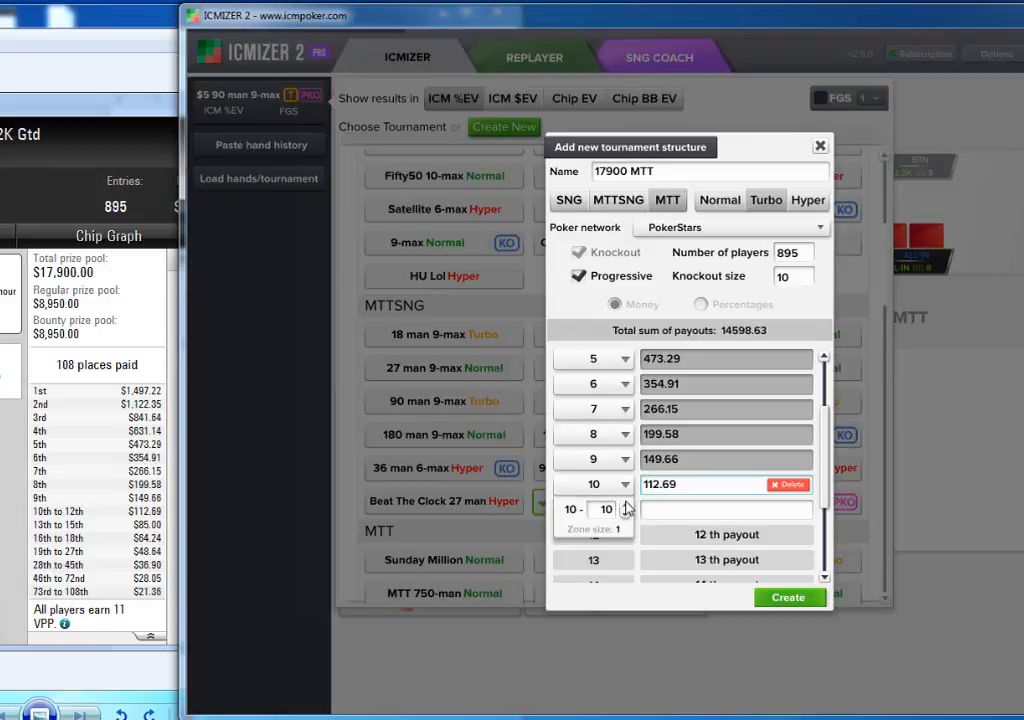
pyautogui.click(626, 509)
pyautogui.click(626, 509)
pyautogui.click(626, 509)
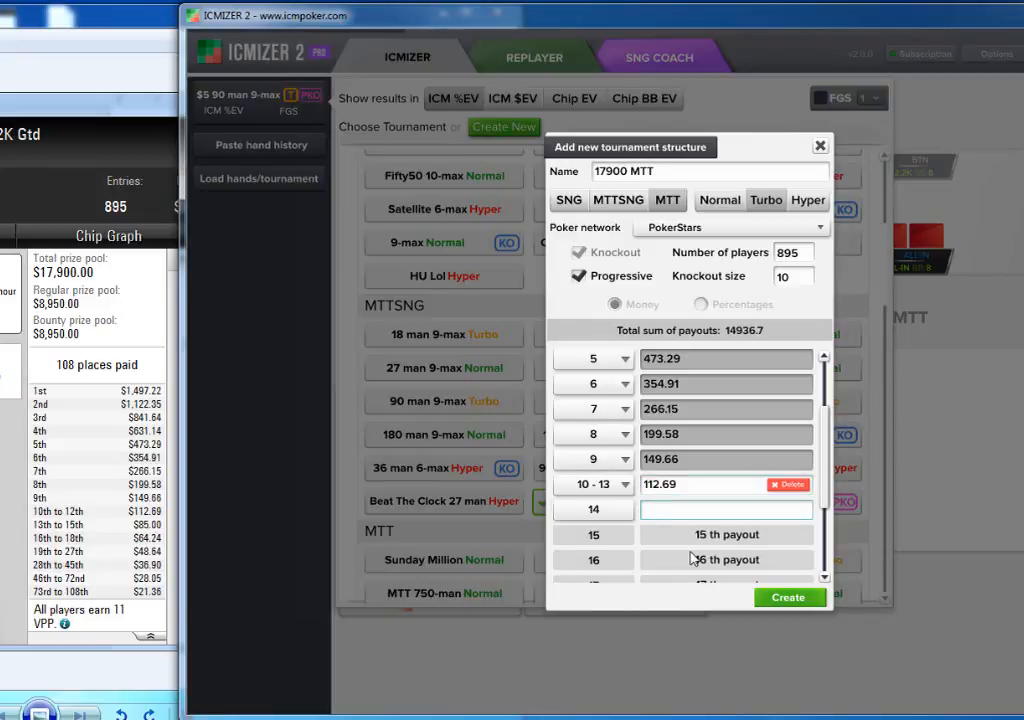
# Step: Add an 85 payout covering places 13 to 15 and shorten the 112.69 payout zone to places 10 to 12
pyautogui.write('85')
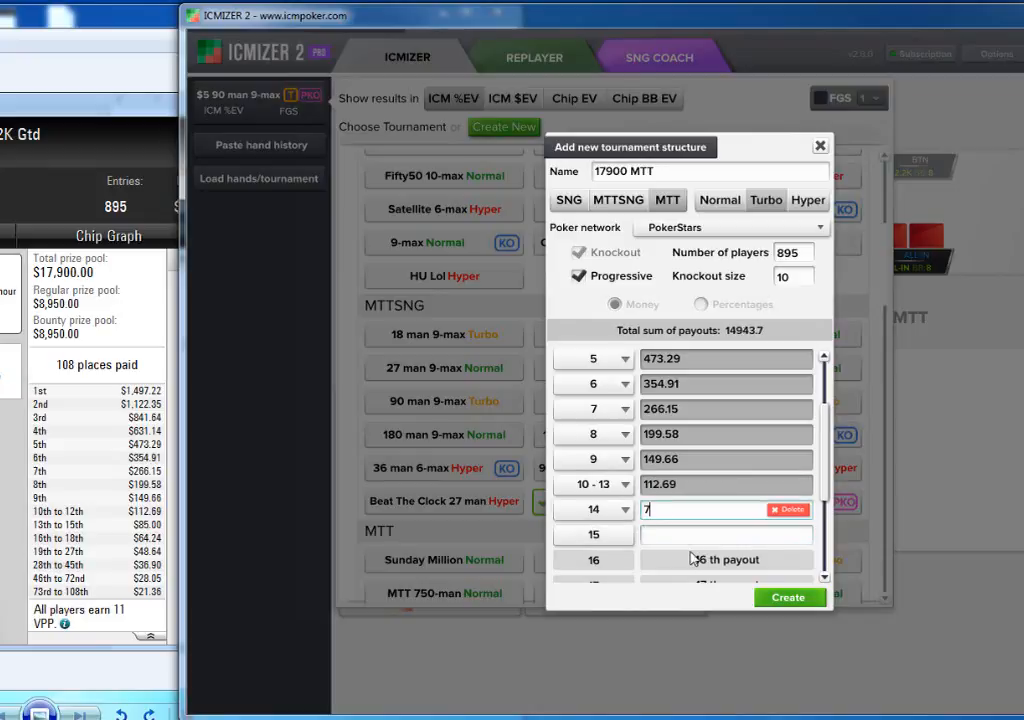
pyautogui.click(626, 511)
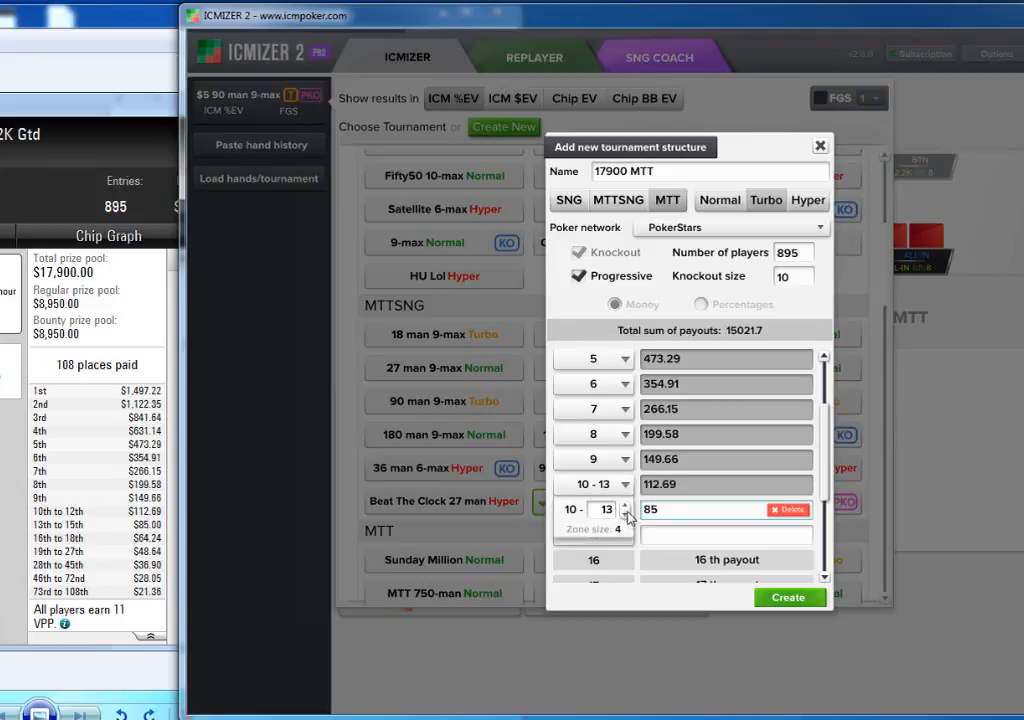
pyautogui.click(627, 514)
pyautogui.click(678, 519)
pyautogui.click(631, 511)
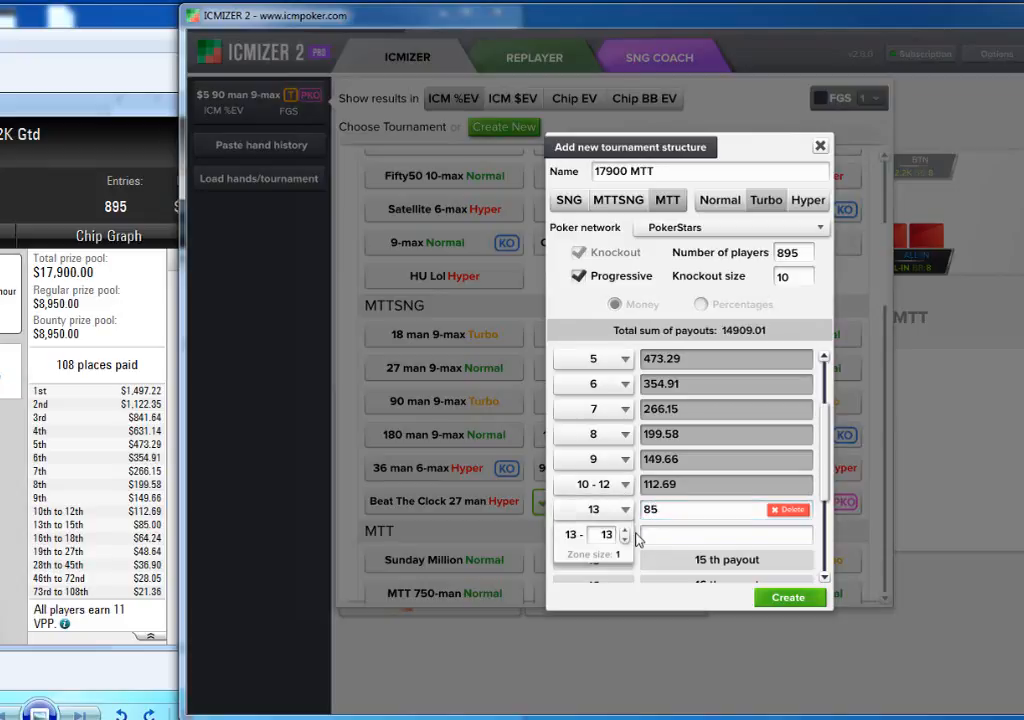
pyautogui.click(624, 531)
pyautogui.click(624, 531)
pyautogui.click(665, 541)
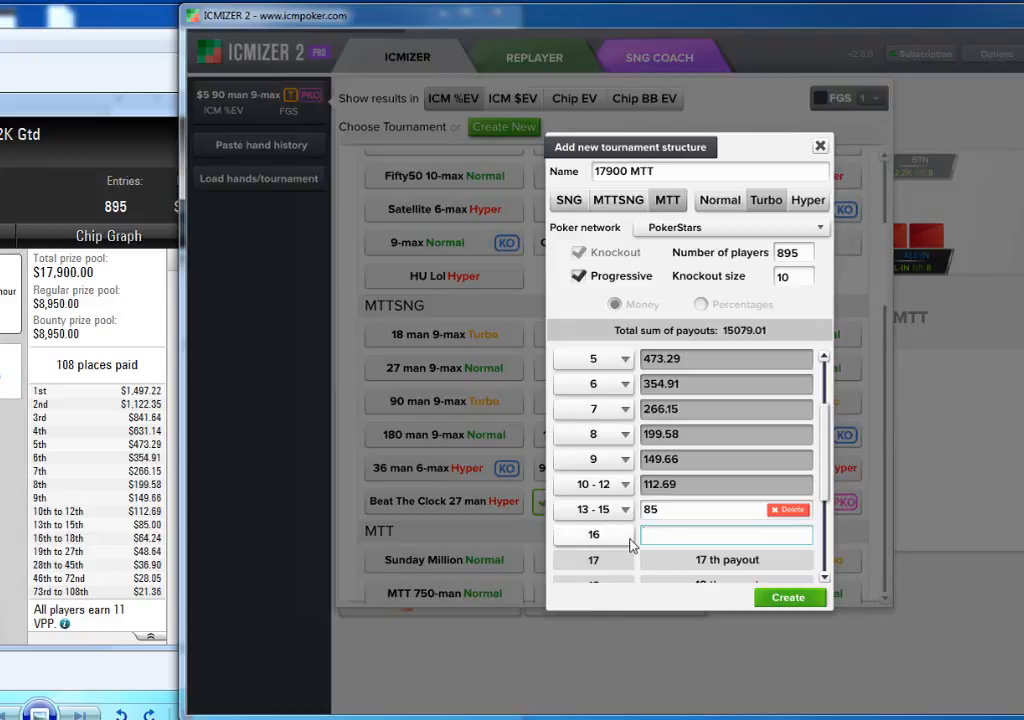
# Step: Enter 64.24 and 48.64 as the next two payouts after the 13th to 15th place zone
pyautogui.write('64')
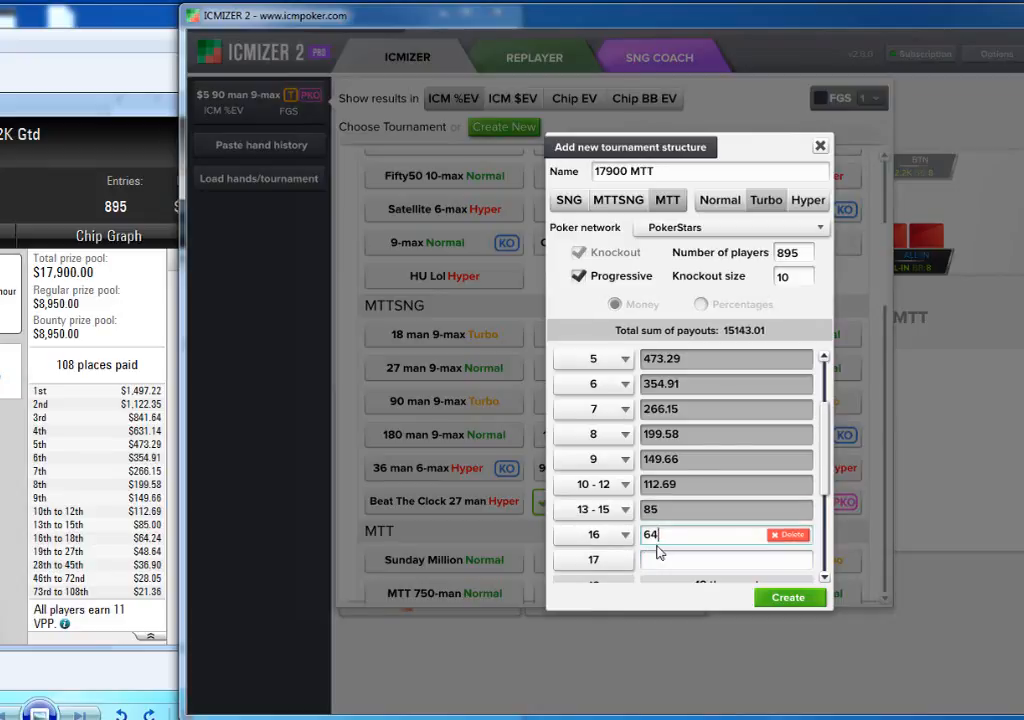
pyautogui.write('.24')
pyautogui.click(659, 556)
pyautogui.scroll(-2, 697, 463)
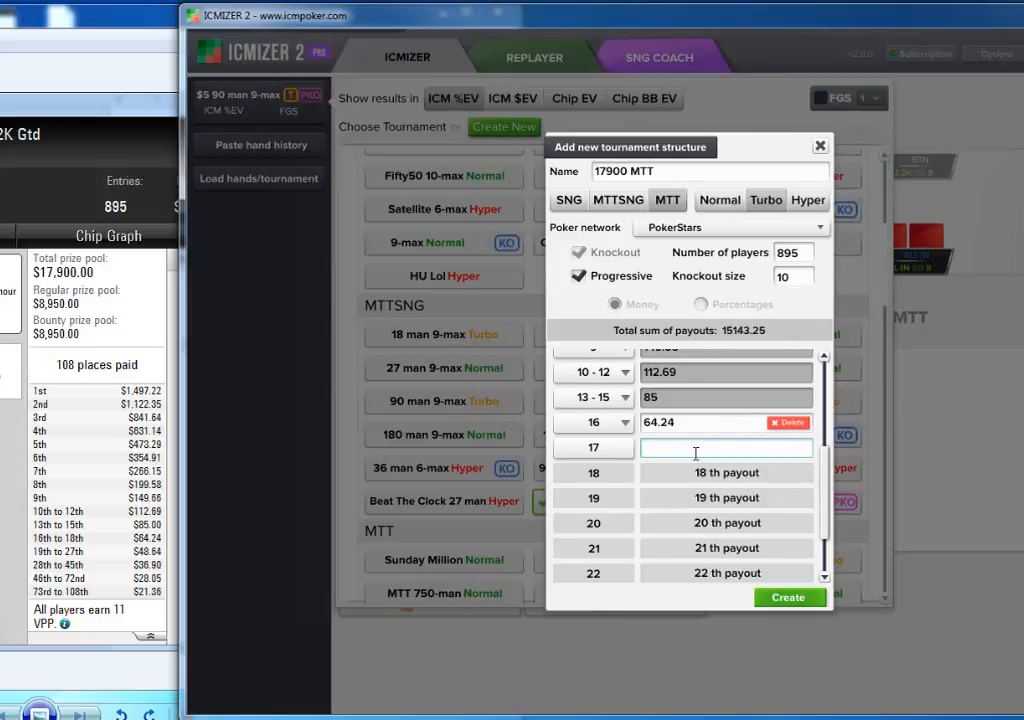
pyautogui.write('48.64')
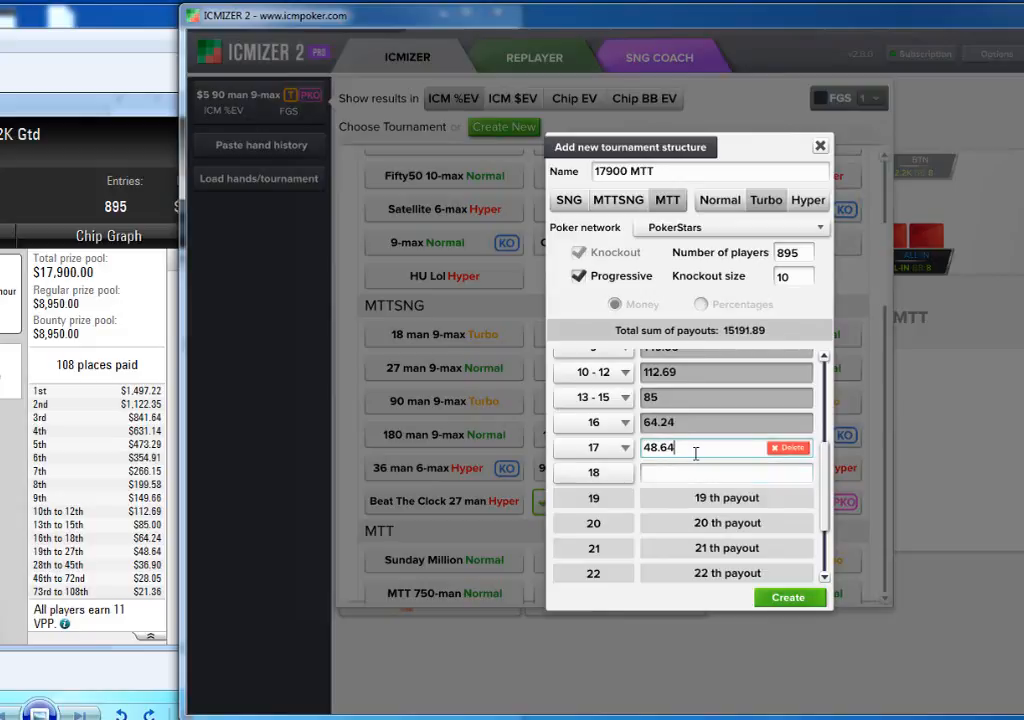
# Step: Add the last three payout amounts 36.90, 28.05 and 21.36 in consecutive rows
pyautogui.click(697, 471)
pyautogui.write('36.90')
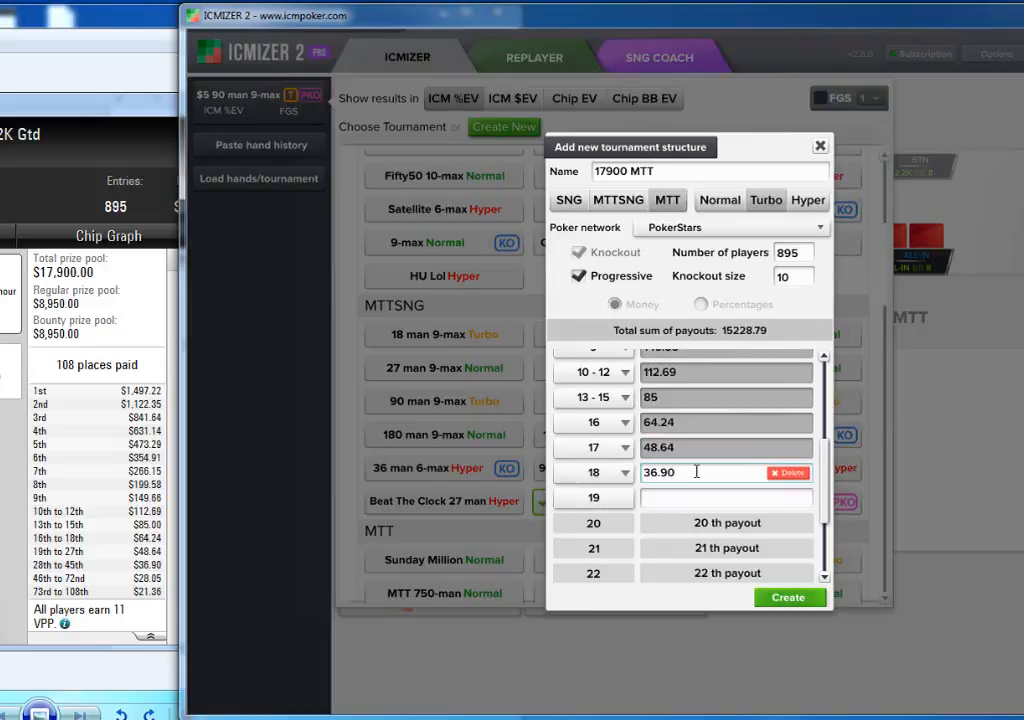
pyautogui.click(665, 497)
pyautogui.write('28.05')
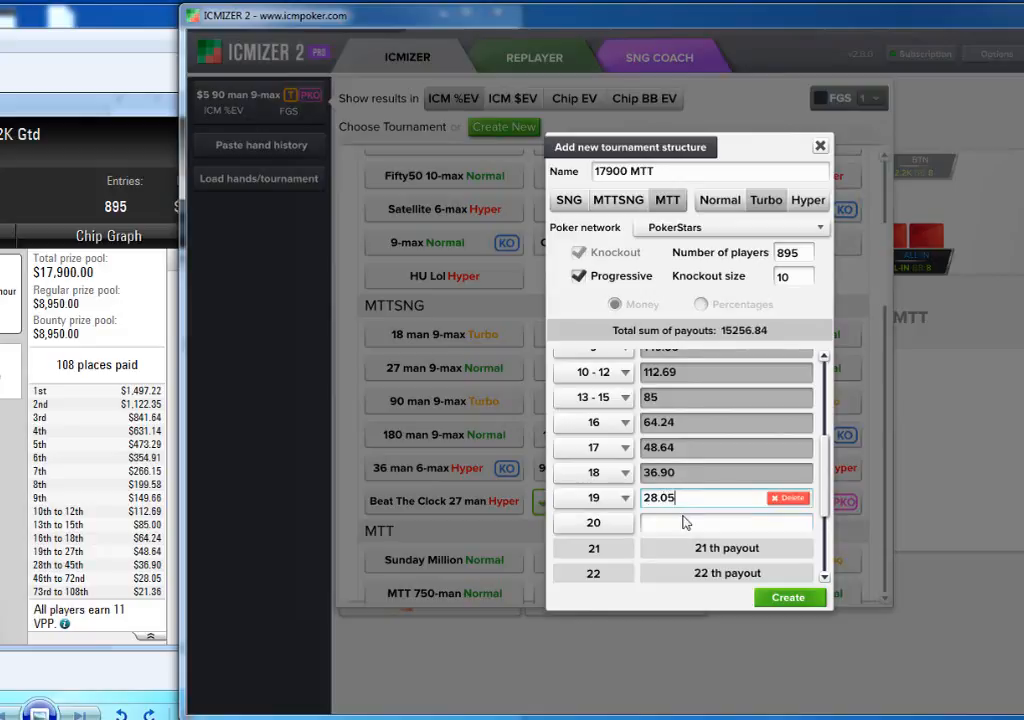
pyautogui.click(684, 521)
pyautogui.write('21.36')
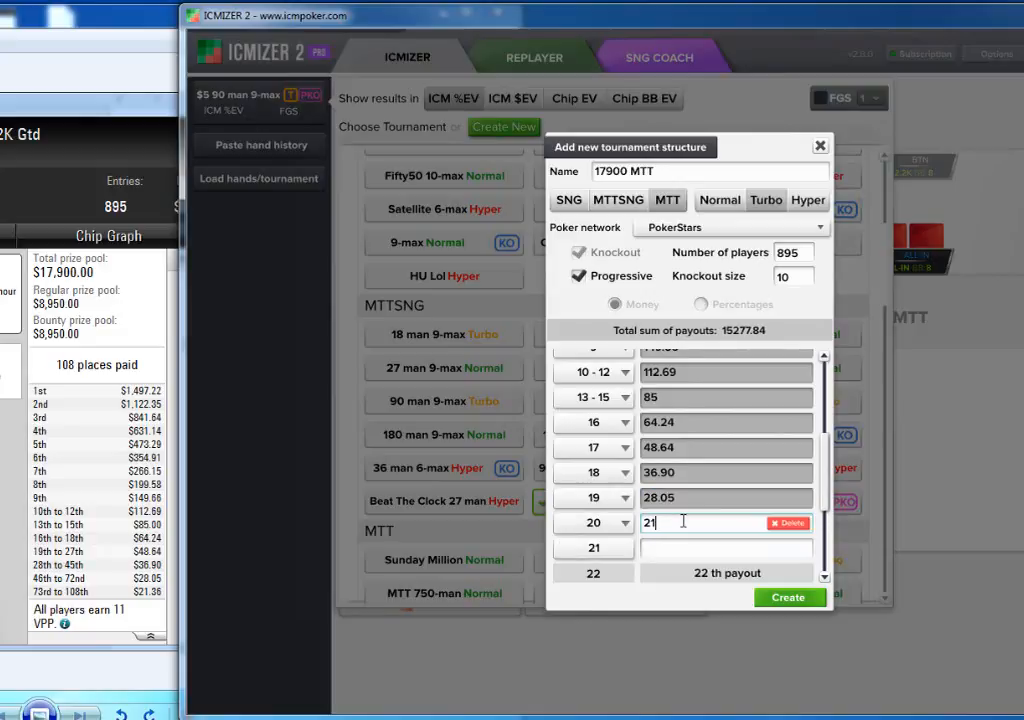
# Step: Extend the 64.24 payout zone to cover places 16 to 18
pyautogui.click(624, 447)
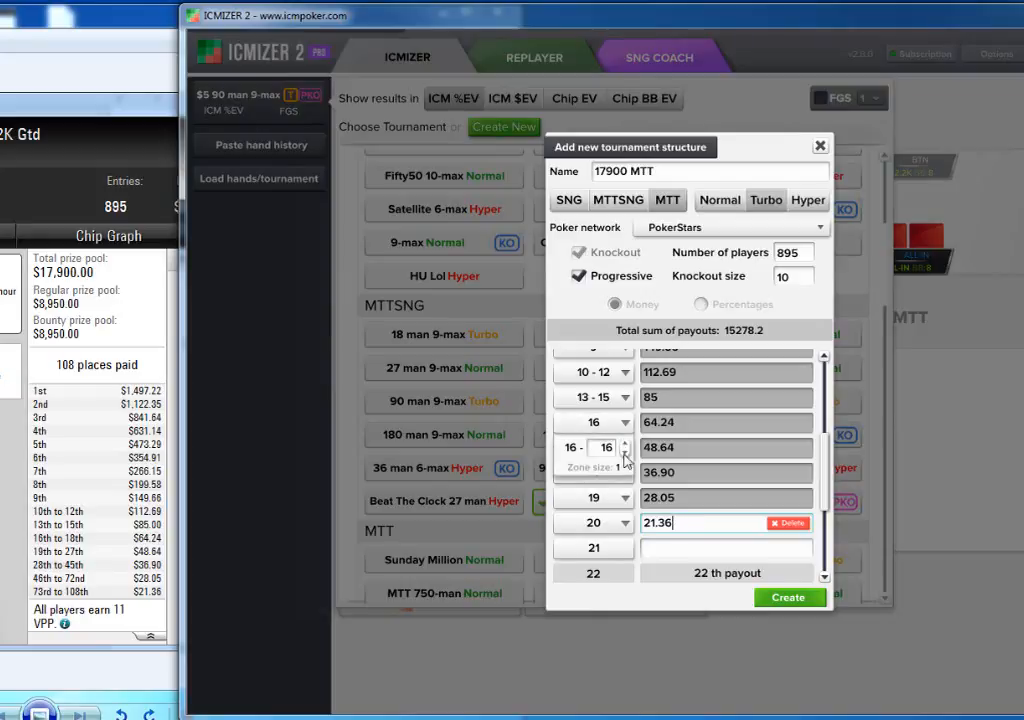
pyautogui.click(608, 421)
pyautogui.click(624, 447)
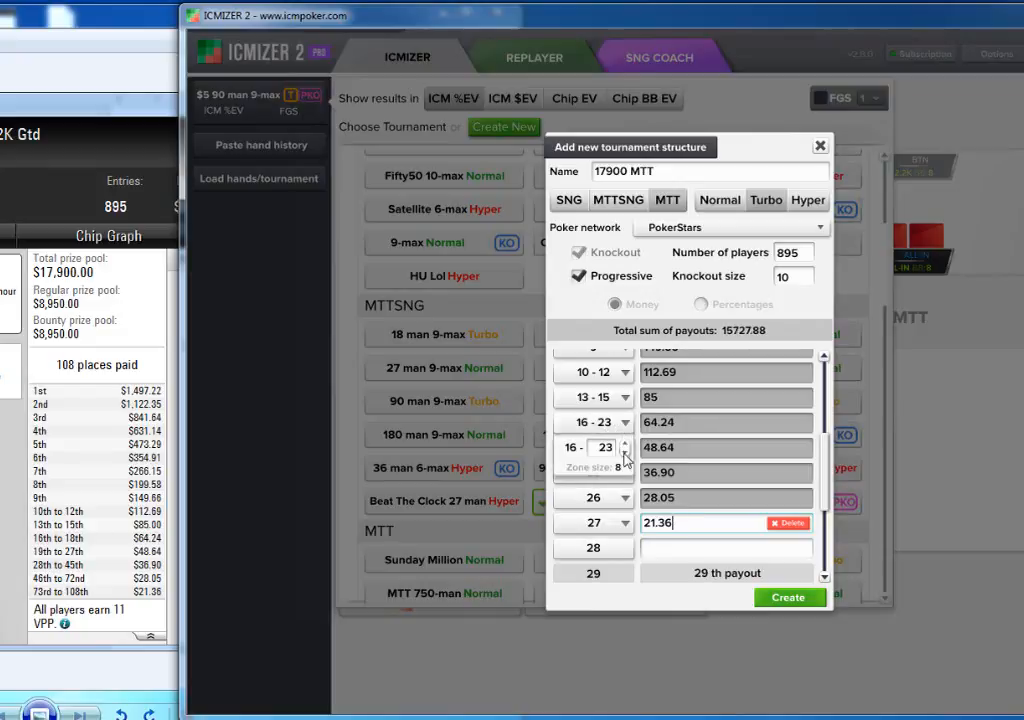
pyautogui.click(626, 453)
pyautogui.click(626, 453)
pyautogui.click(626, 453)
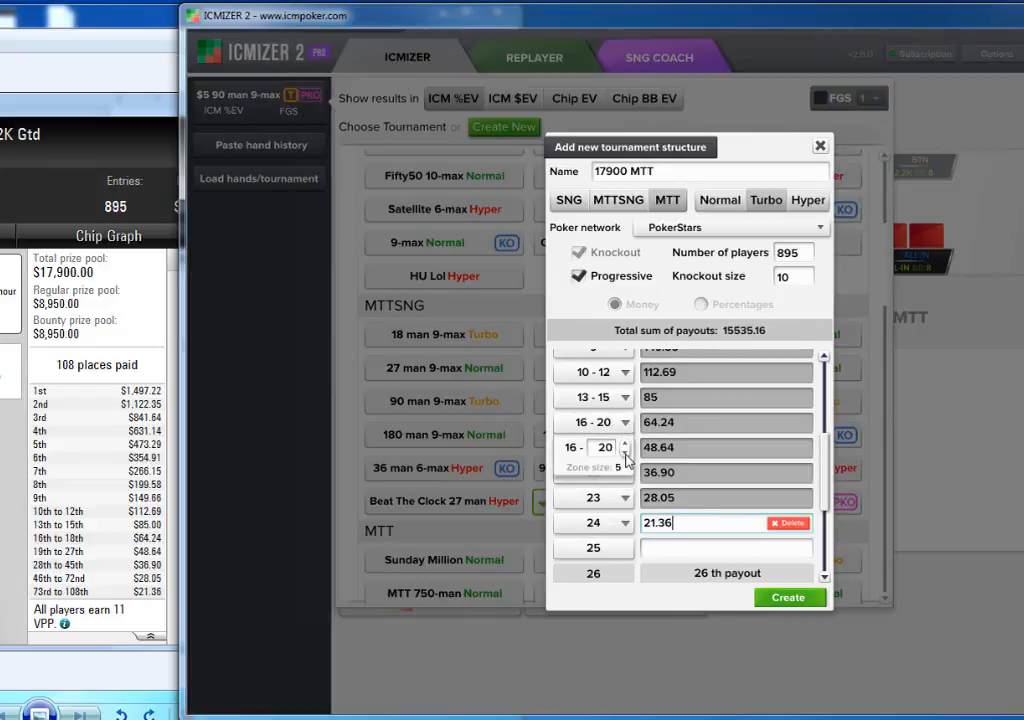
pyautogui.click(626, 453)
pyautogui.click(626, 453)
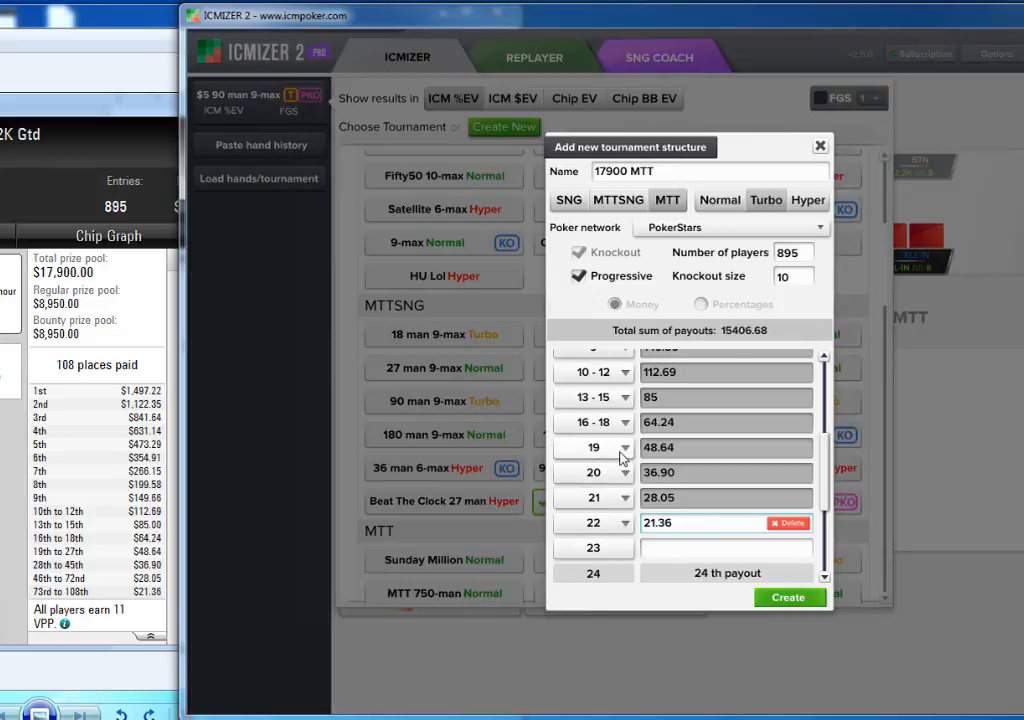
# Step: Extend the 48.64 payout zone to cover places 19 to 27
pyautogui.click(621, 452)
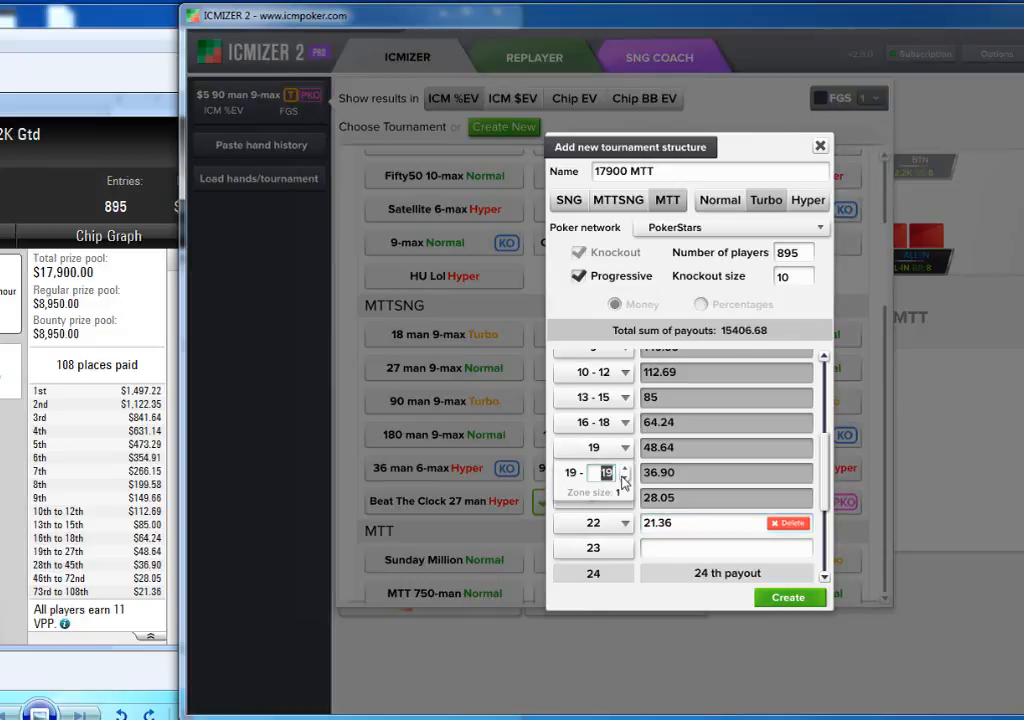
pyautogui.write('27')
pyautogui.rightClick(621, 474)
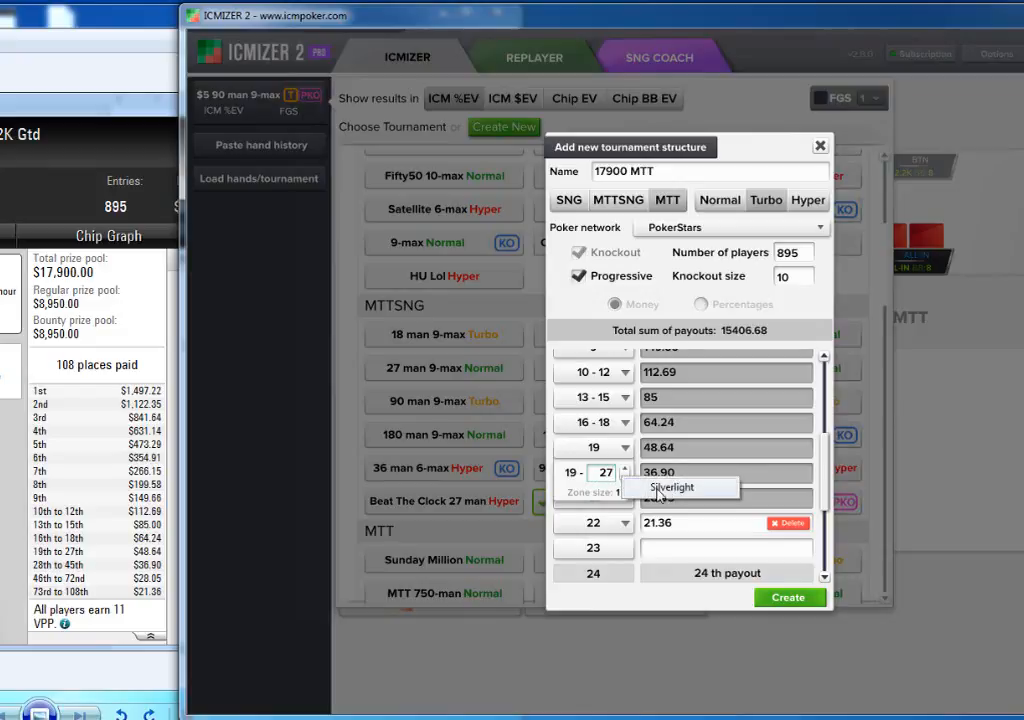
pyautogui.click(654, 508)
pyautogui.click(657, 499)
# Step: Extend the 36.90 payout zone to places 28 to 45 and the 28.05 zone to places 46 to 72
pyautogui.click(608, 497)
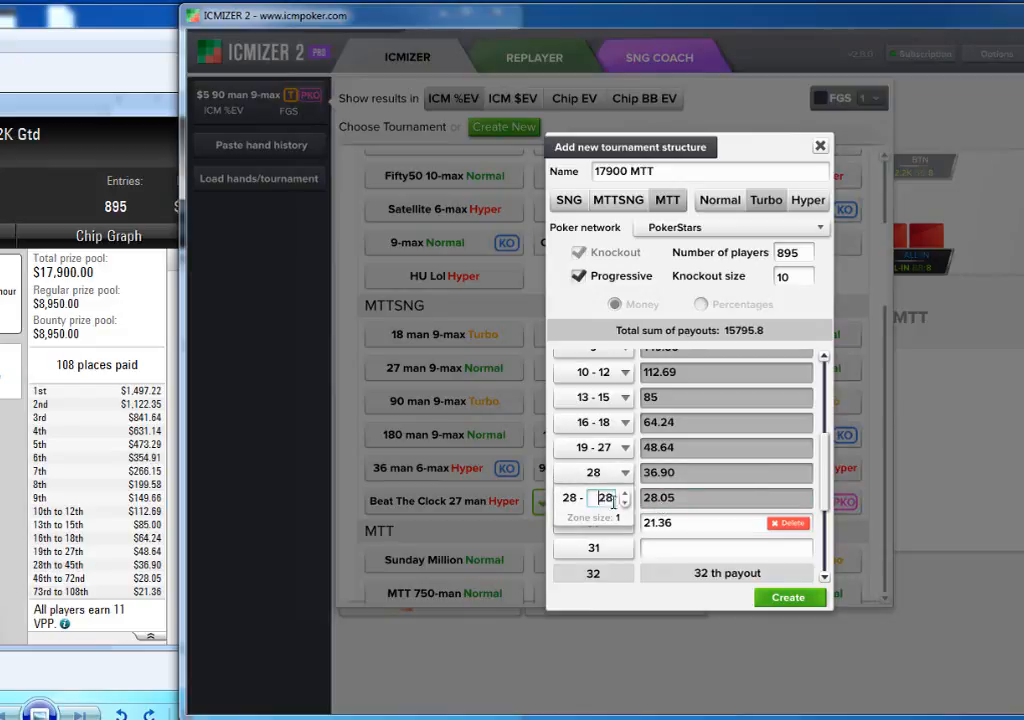
pyautogui.write('45')
pyautogui.press('Tab')
pyautogui.click(610, 499)
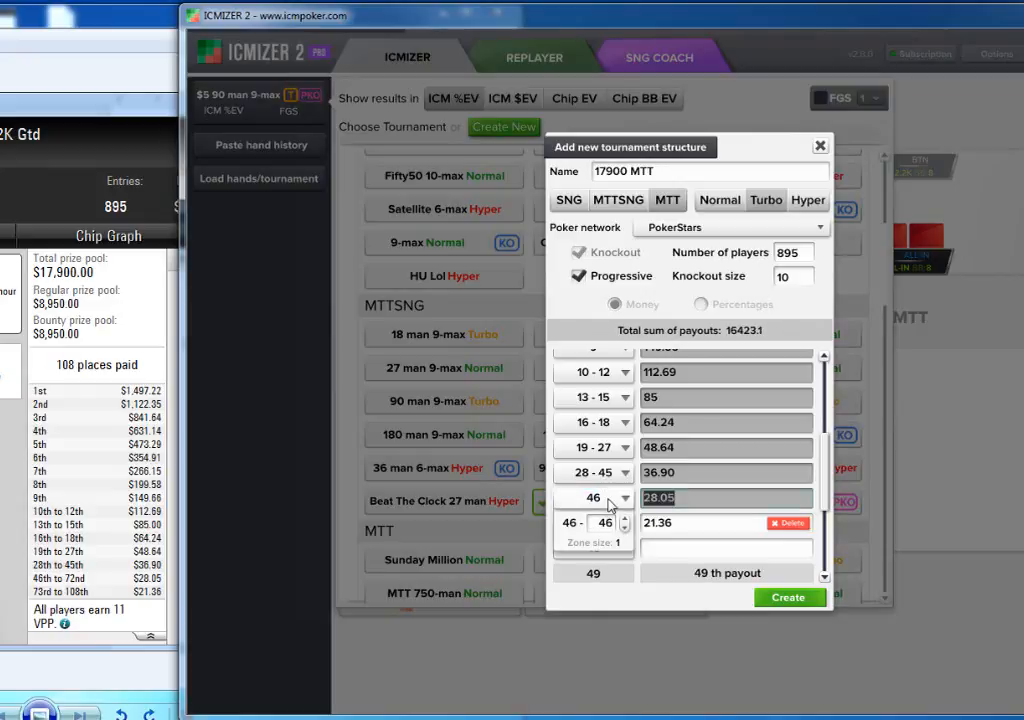
pyautogui.click(606, 524)
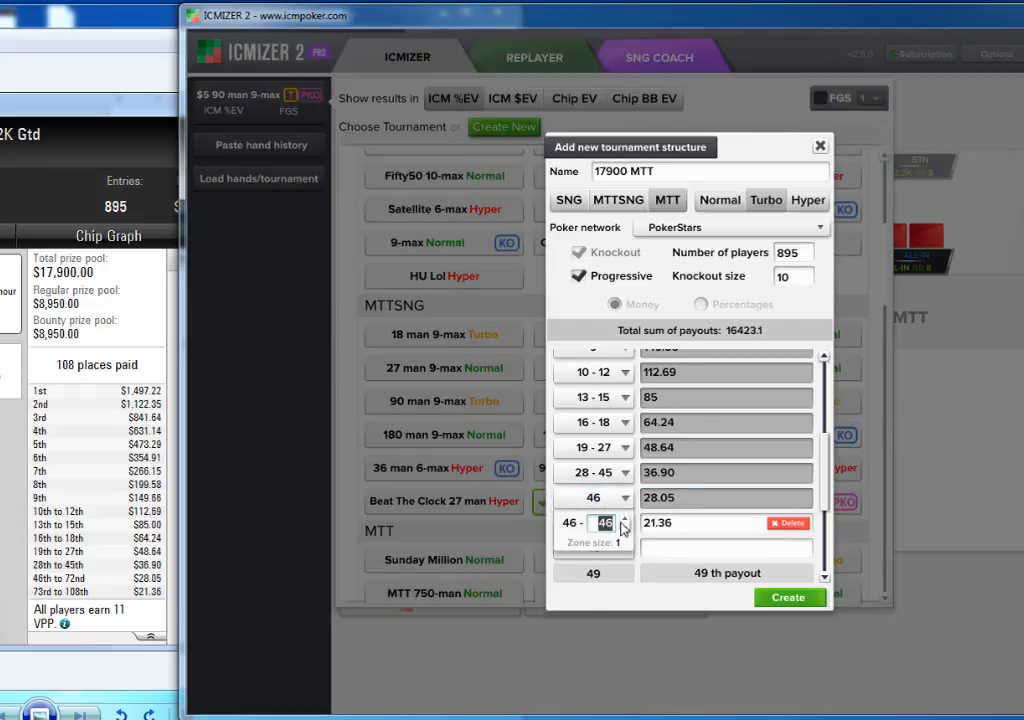
pyautogui.write('72')
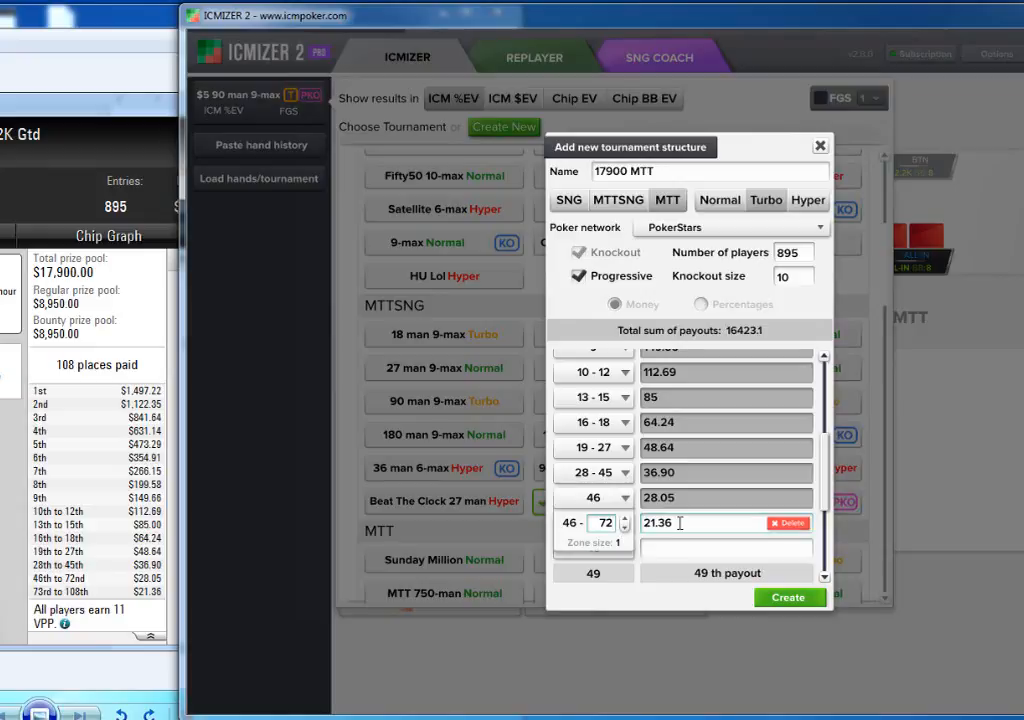
pyautogui.press('Tab')
# Step: Extend the 21.36 payout zone to cover places 73 to 108
pyautogui.click(624, 524)
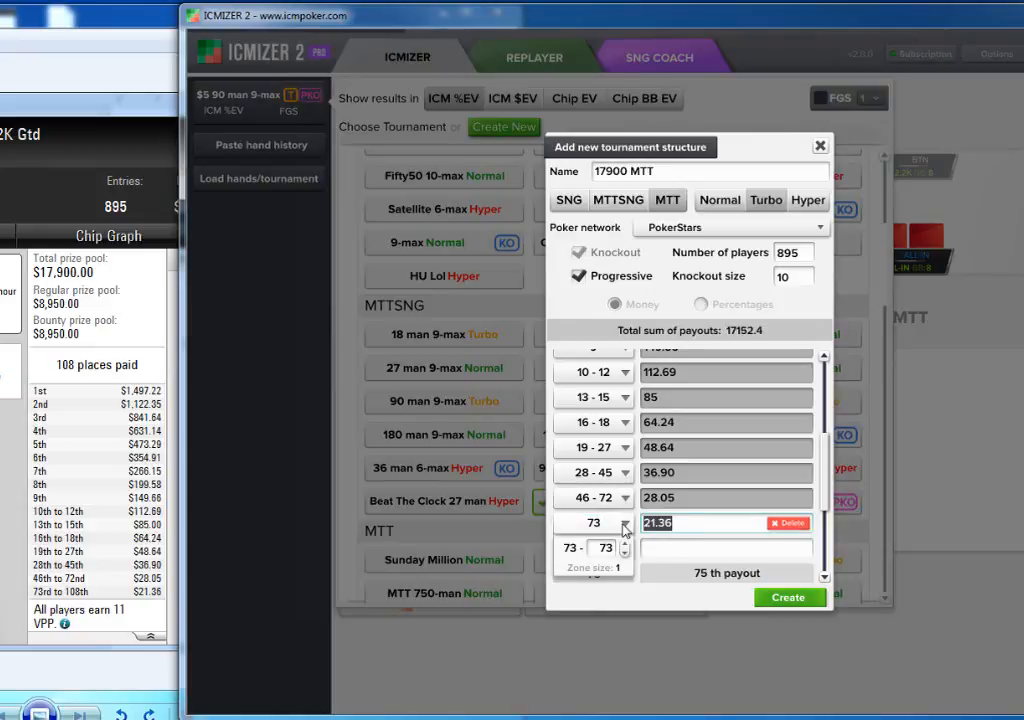
pyautogui.click(608, 549)
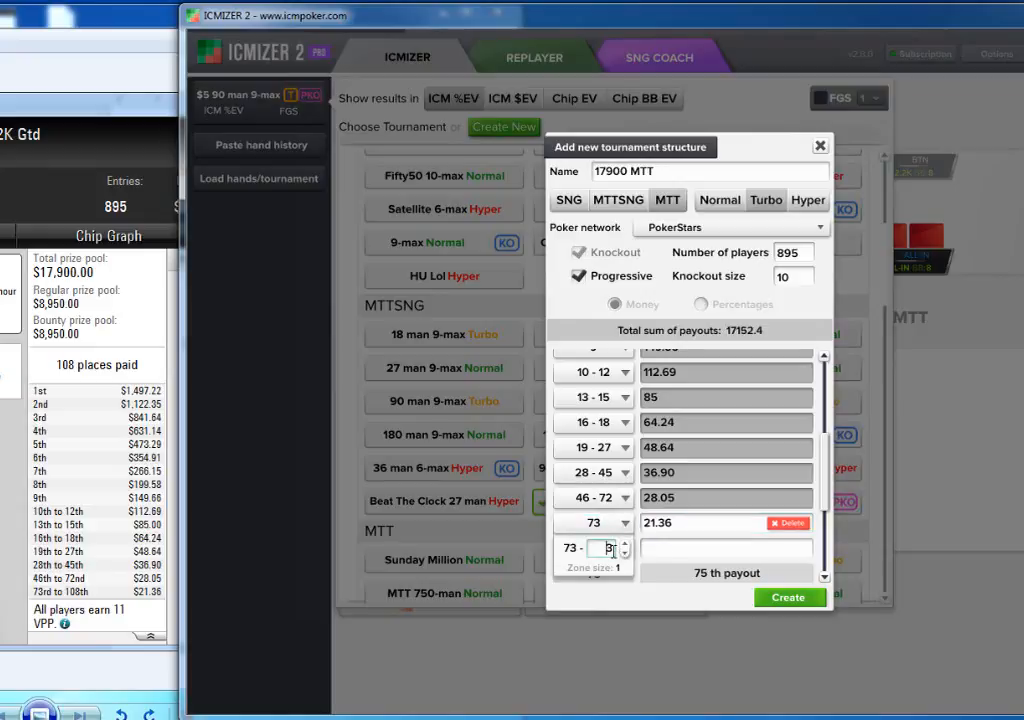
pyautogui.write('108')
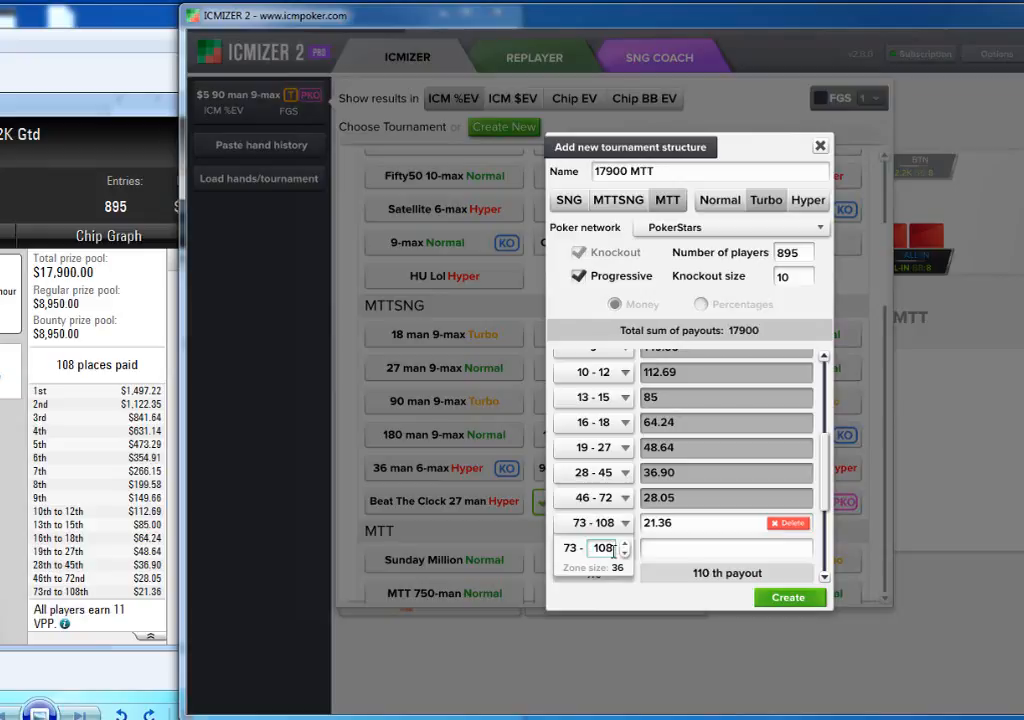
pyautogui.click(707, 519)
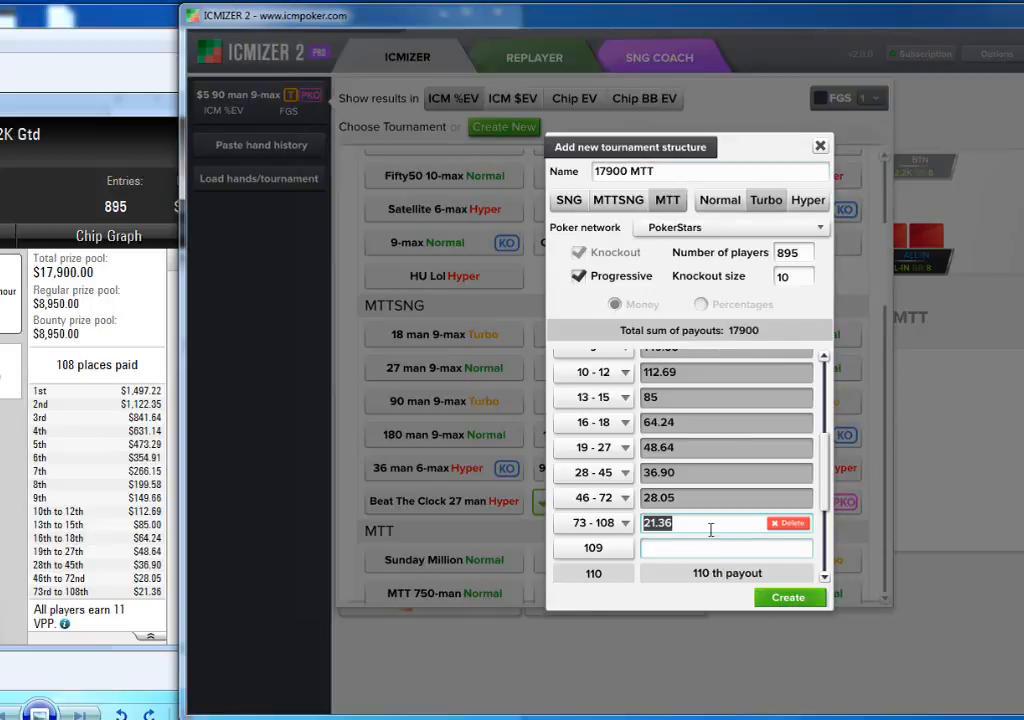
# Step: Review the payout list from 1st place and create the 17900 MTT tournament structure
pyautogui.moveTo(824, 475); pyautogui.dragTo(827, 385)
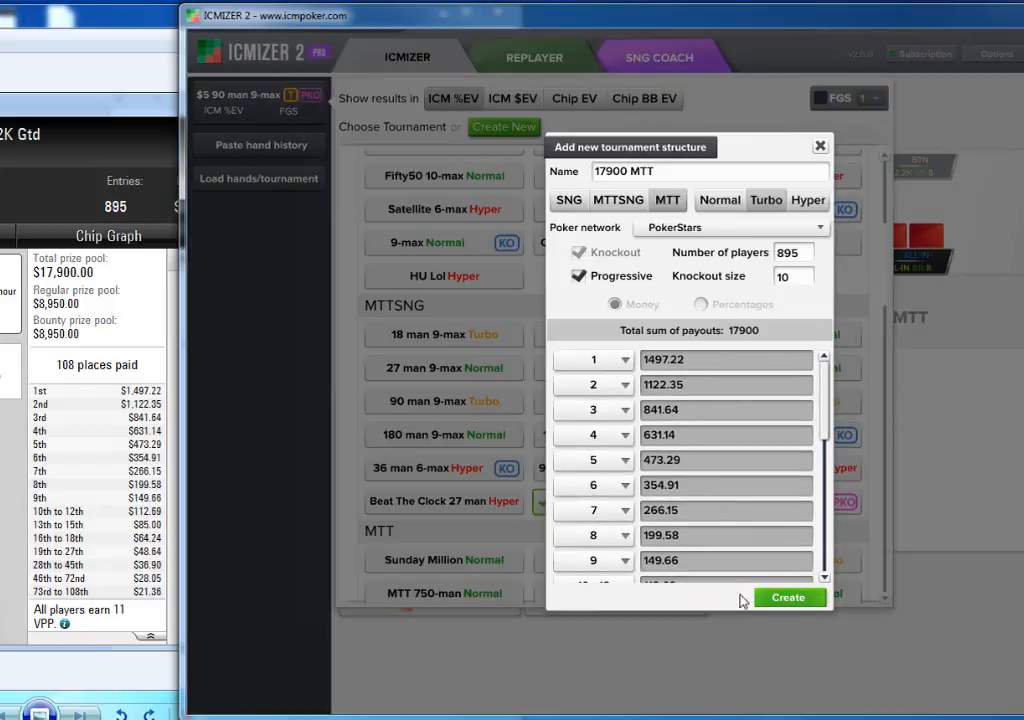
pyautogui.moveTo(828, 405)
pyautogui.mouseDown()
pyautogui.moveTo(829, 530)
pyautogui.moveTo(837, 403)
pyautogui.moveTo(829, 490)
pyautogui.moveTo(826, 387)
pyautogui.moveTo(829, 449)
pyautogui.moveTo(827, 414)
pyautogui.mouseUp()
pyautogui.click(788, 598)
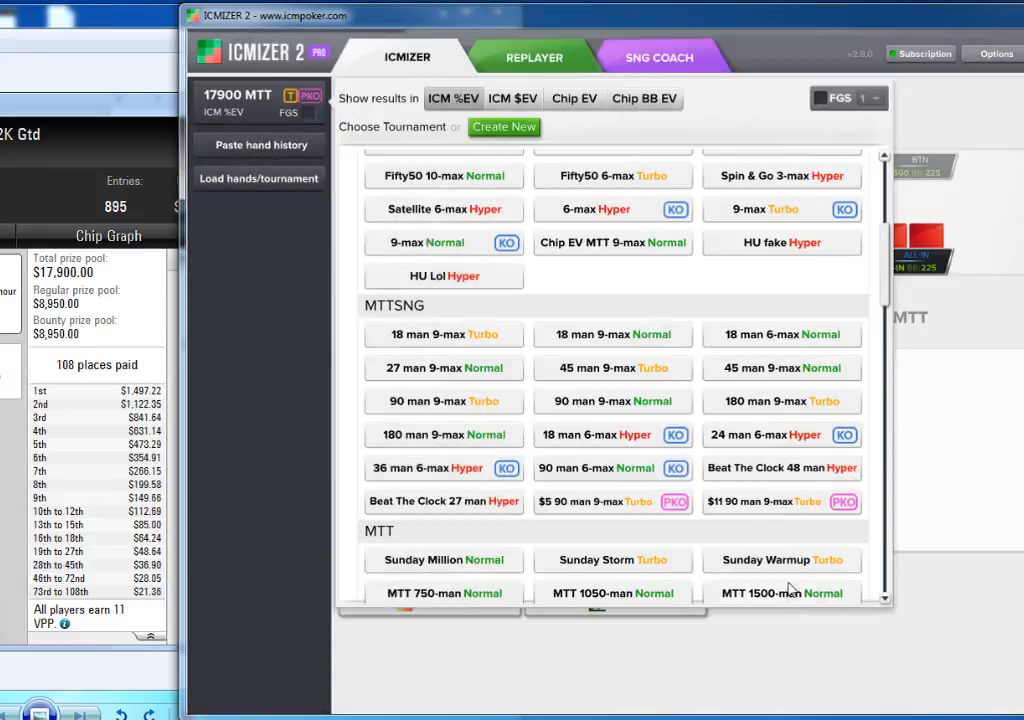
# Step: Close the tournament selection and set the number of players at the table to 3
pyautogui.moveTo(271, 125)
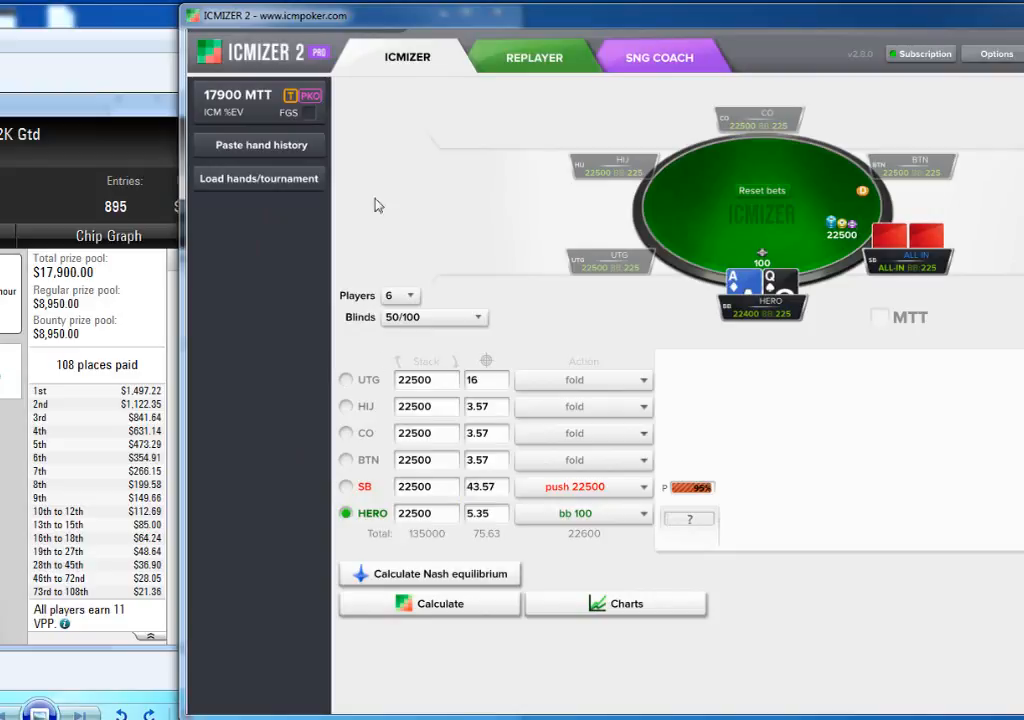
pyautogui.moveTo(325, 9); pyautogui.dragTo(328, 6)
pyautogui.click(400, 295)
pyautogui.click(401, 334)
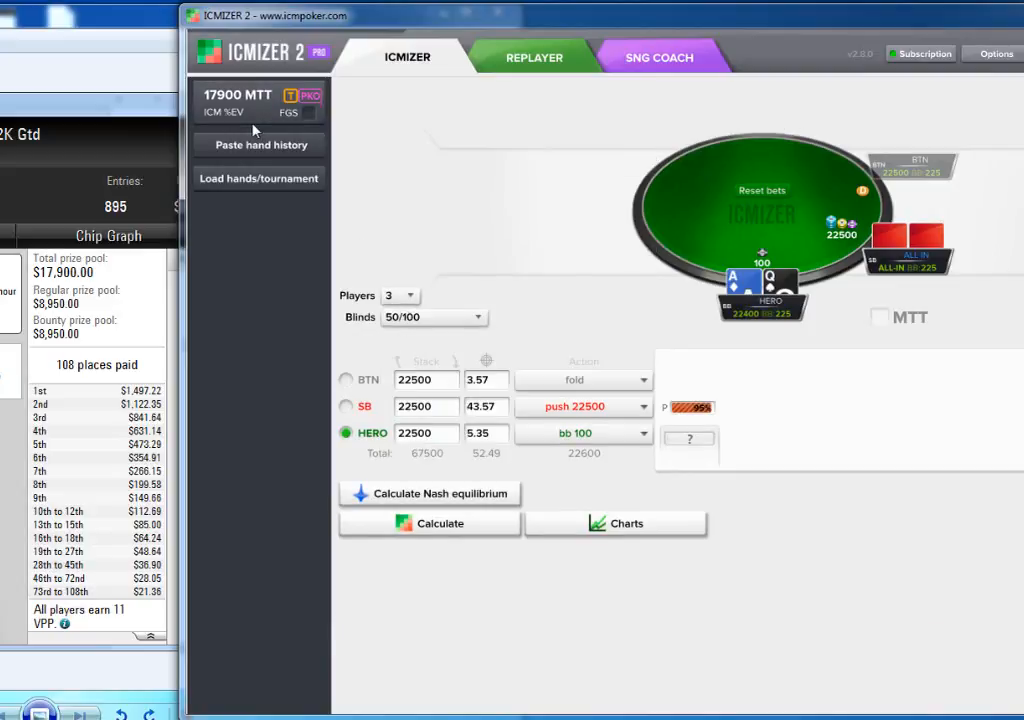
# Step: Set the button player's bounty to 230
pyautogui.doubleClick(432, 381)
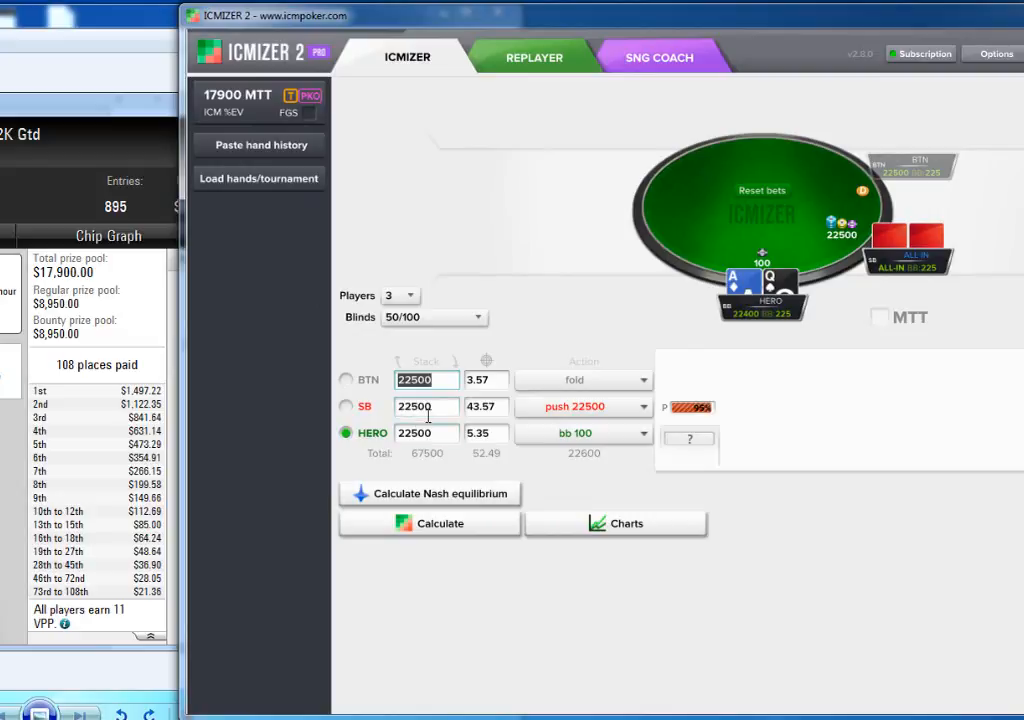
pyautogui.moveTo(249, 117)
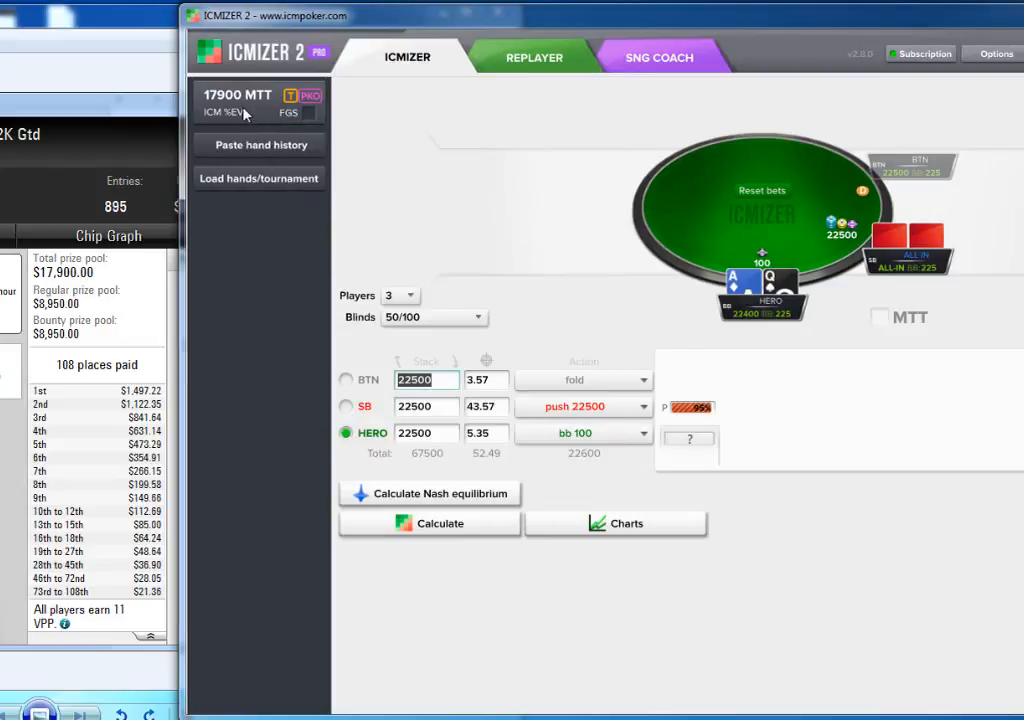
pyautogui.click(484, 380)
pyautogui.write('2')
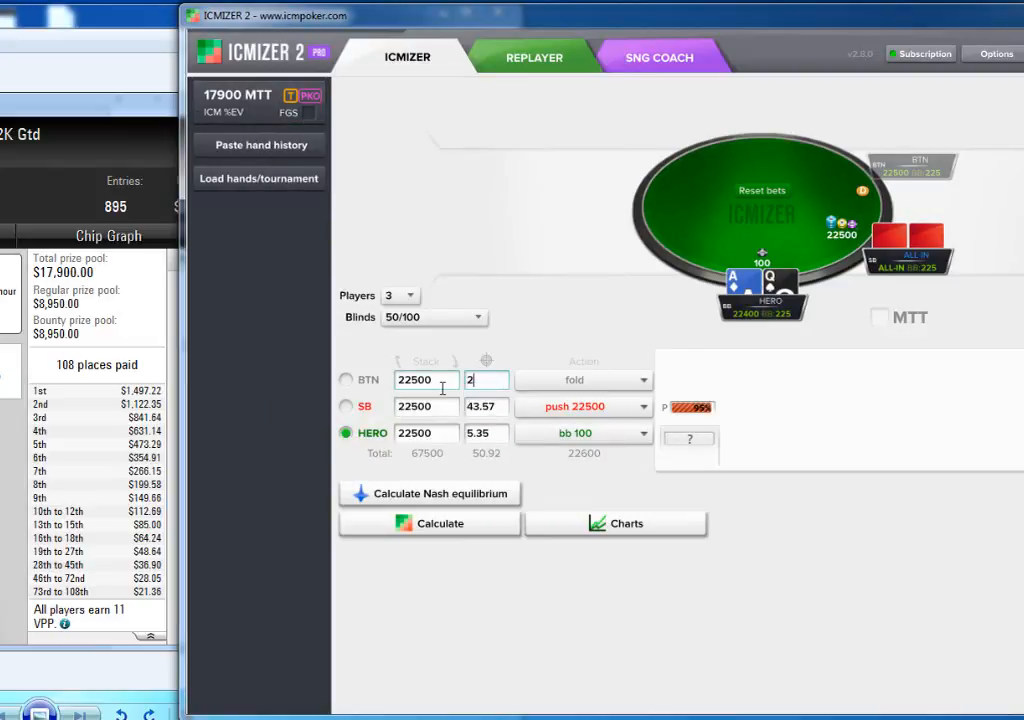
pyautogui.write('300')
pyautogui.press('BackSpace')
pyautogui.press('BackSpace')
pyautogui.write('0')
pyautogui.press('Tab')
pyautogui.press('Tab')
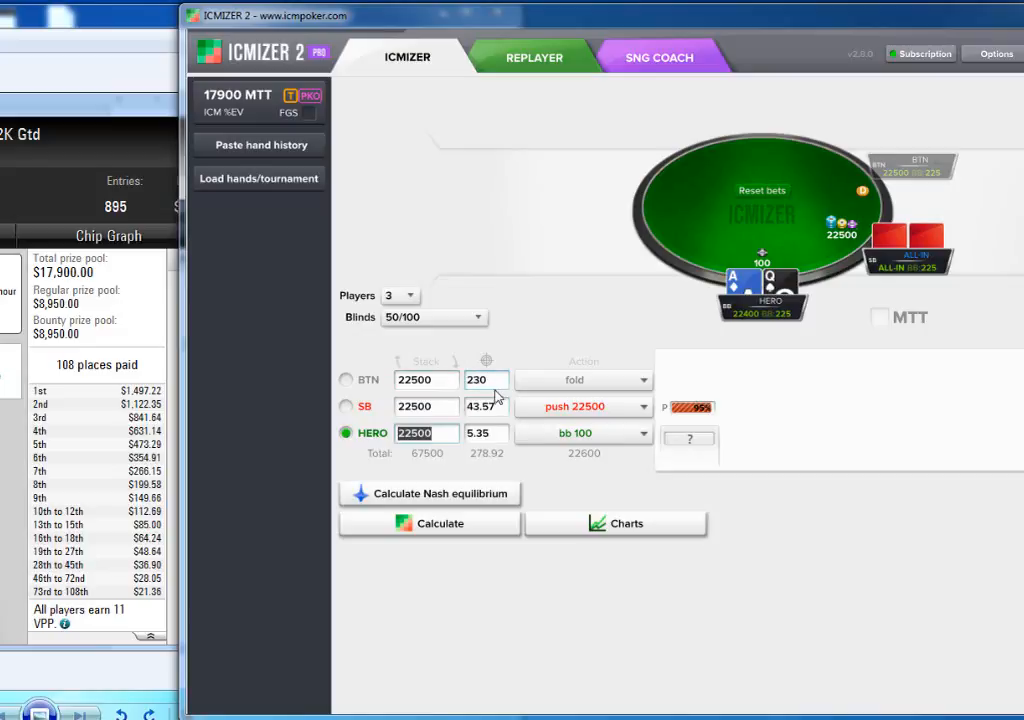
# Step: Set the small blind's bounty to 250 and the hero's bounty to 389
pyautogui.click(498, 408)
pyautogui.write('250')
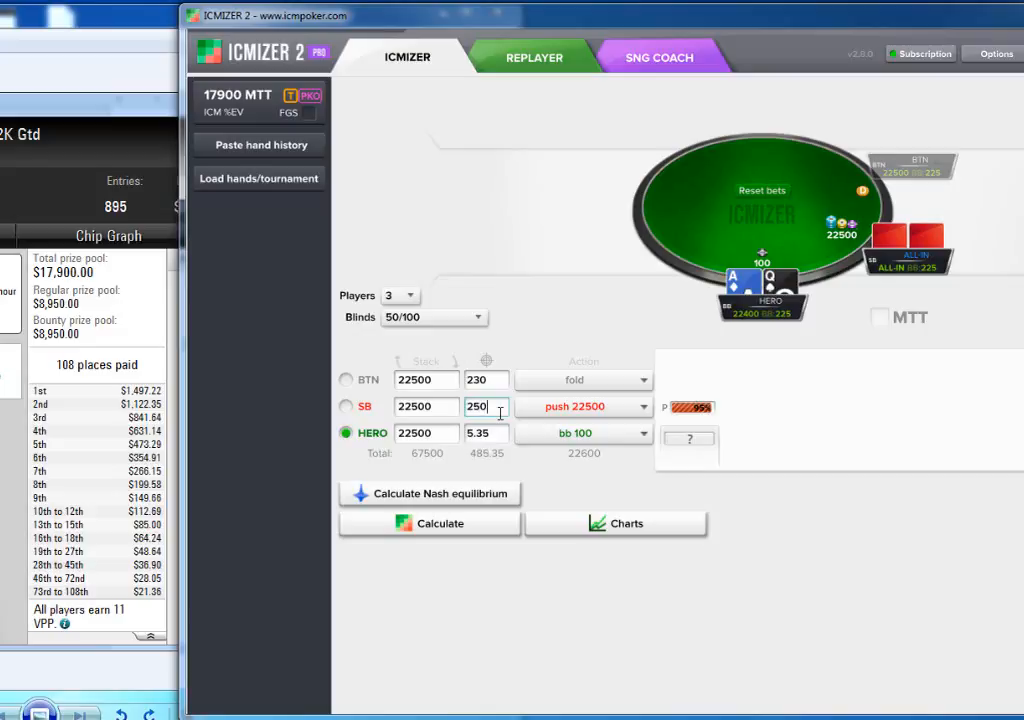
pyautogui.press('Tab')
pyautogui.write('389')
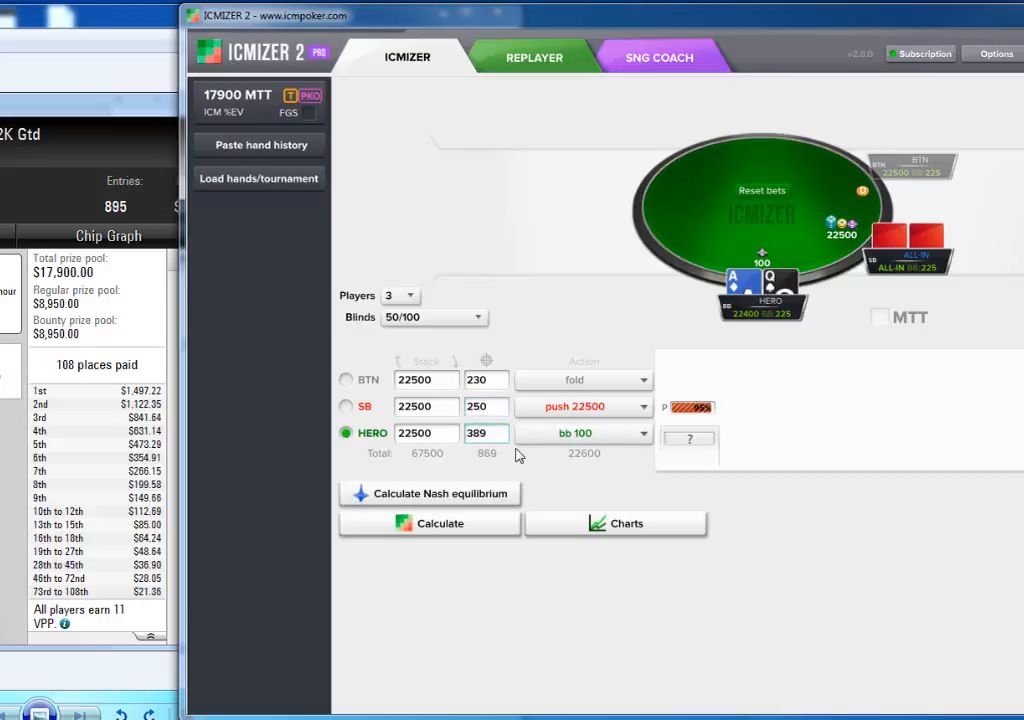
pyautogui.click(427, 380)
pyautogui.click(443, 318)
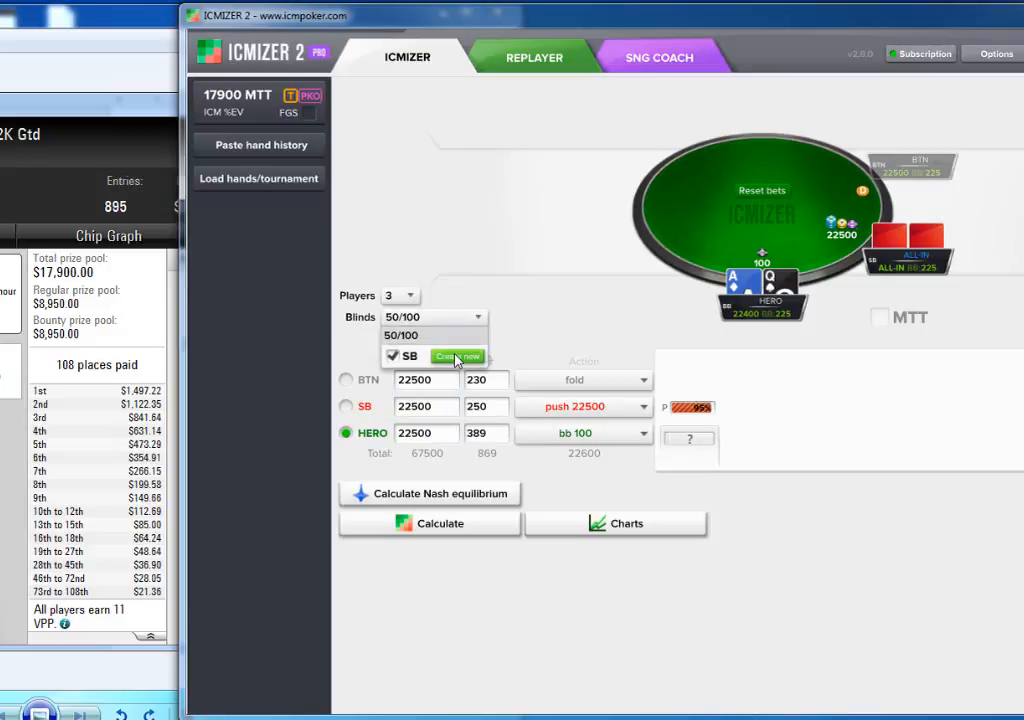
pyautogui.click(458, 356)
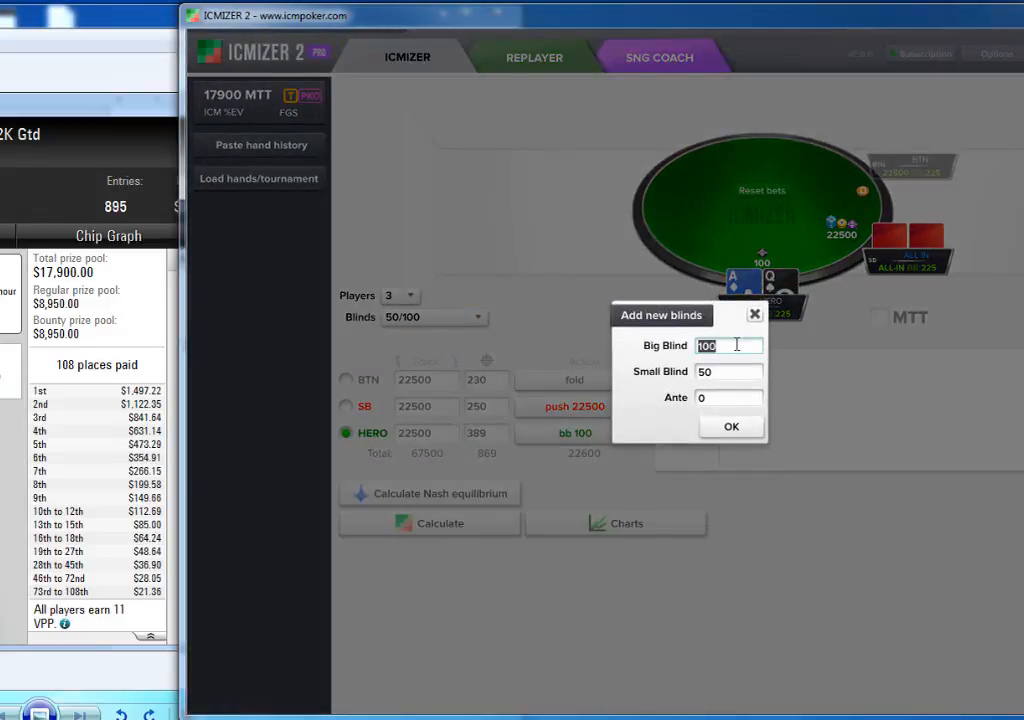
pyautogui.click(755, 315)
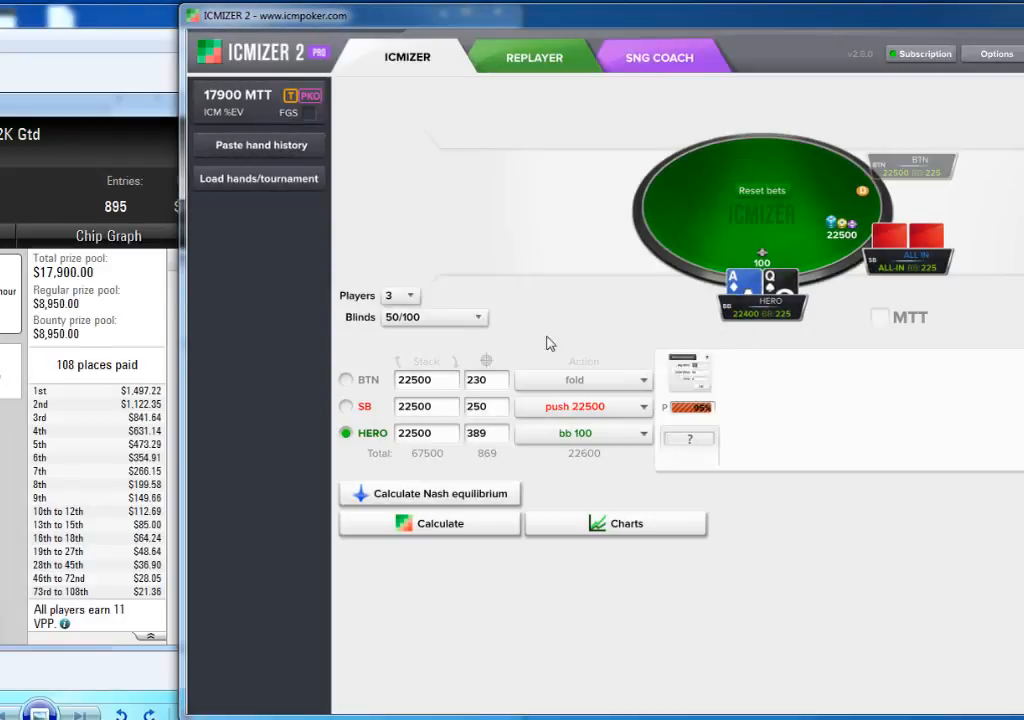
# Step: Set the stacks of the button, the small blind and the hero to 447500 each
pyautogui.click(435, 385)
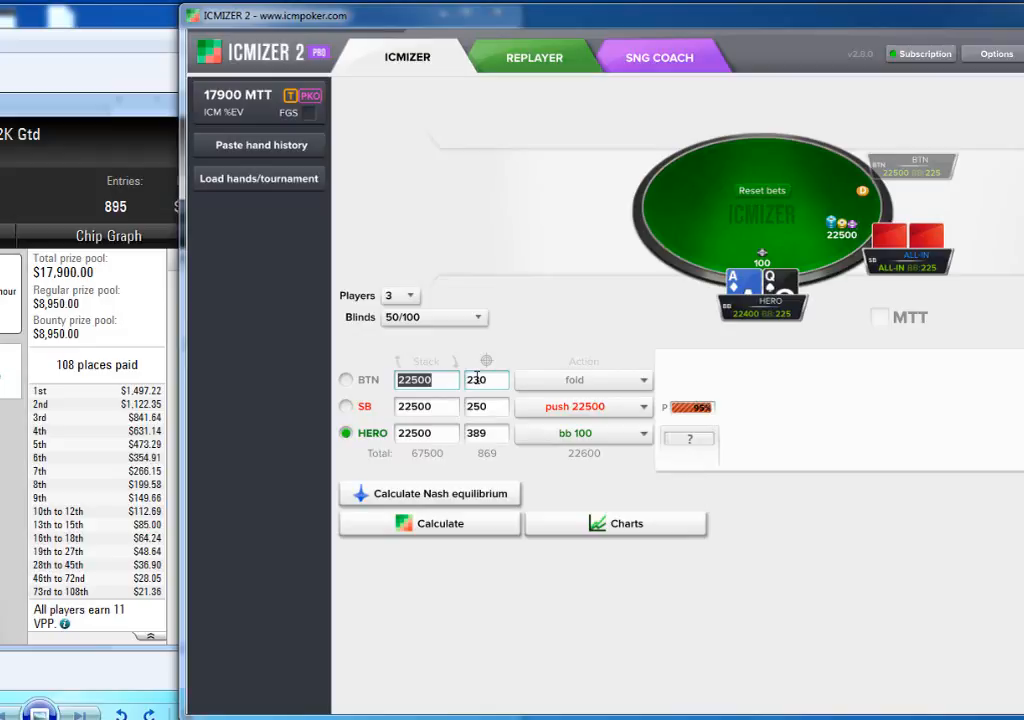
pyautogui.write('447500')
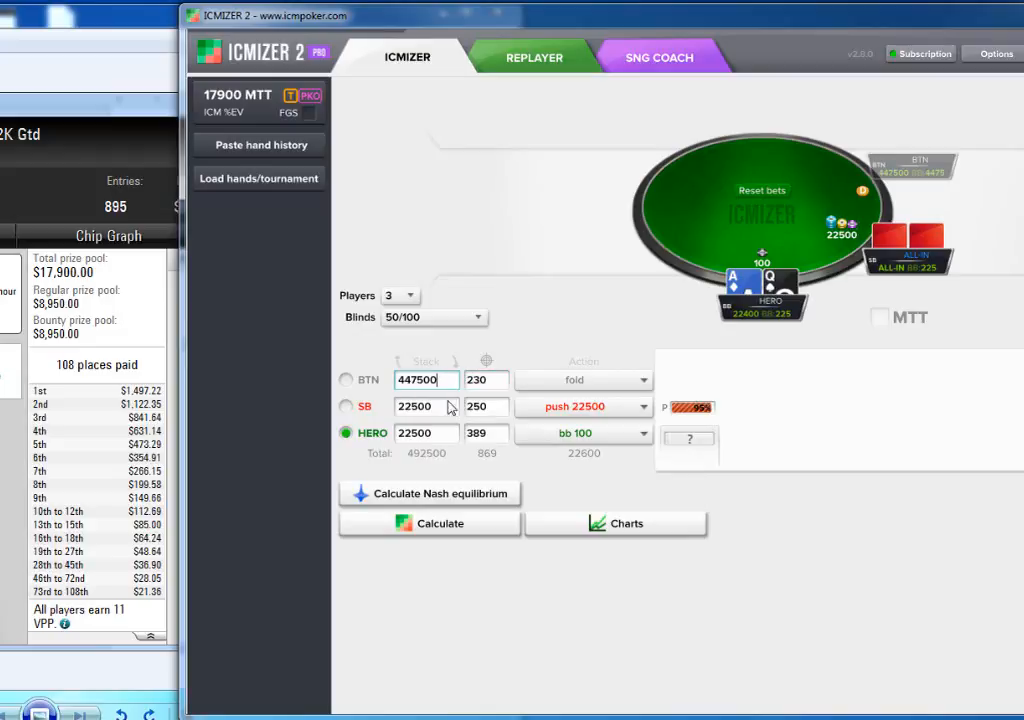
pyautogui.press('Tab')
pyautogui.write('447500')
pyautogui.press('Tab')
pyautogui.write('447500')
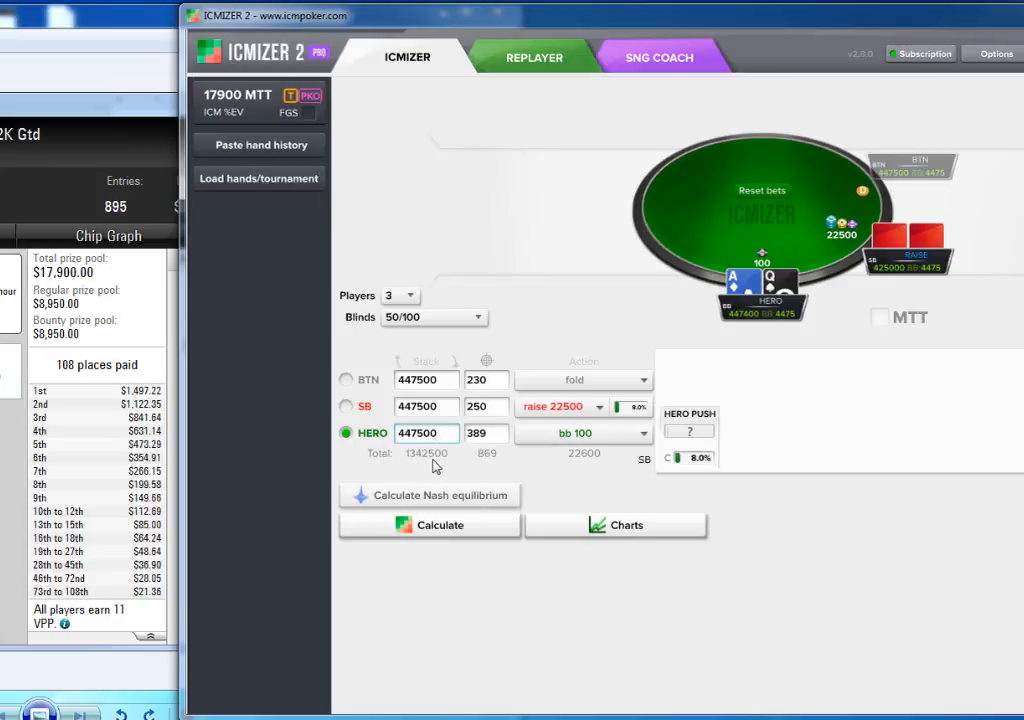
# Step: Create a new blind level with a 40000 big blind, 20000 small blind and 4000 ante
pyautogui.click(410, 318)
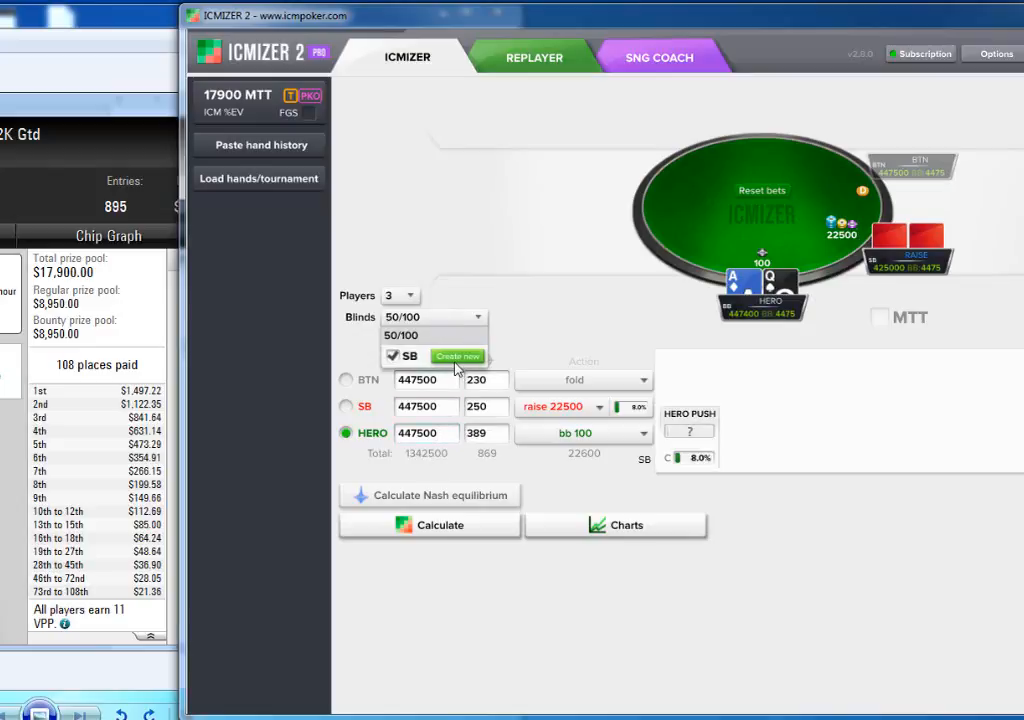
pyautogui.click(457, 357)
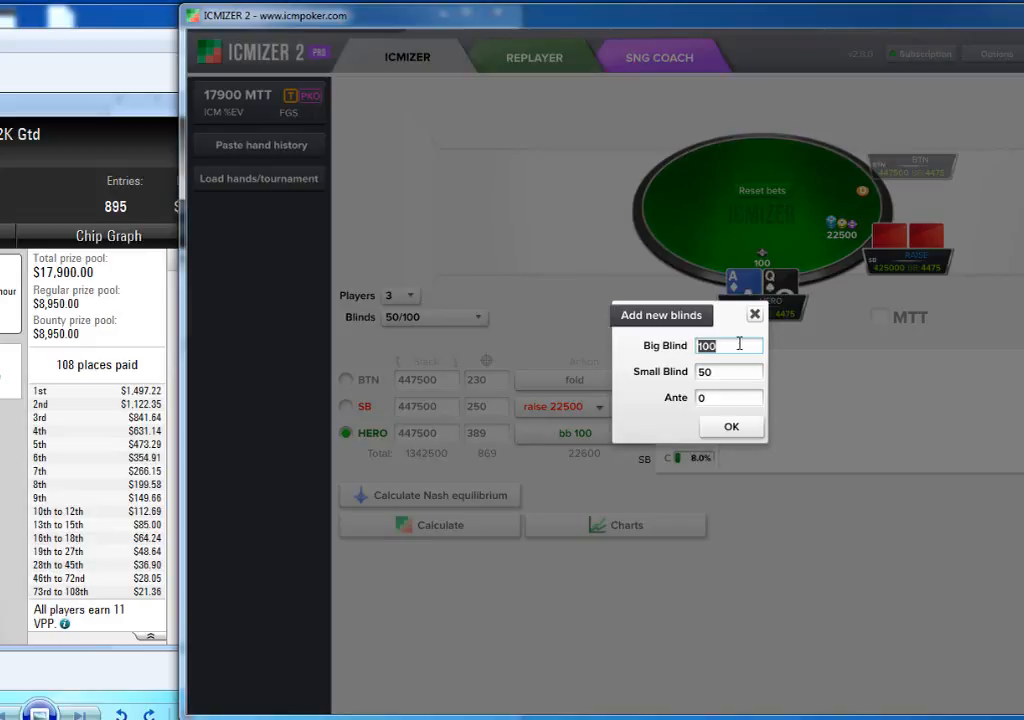
pyautogui.write('40000')
pyautogui.press('Tab')
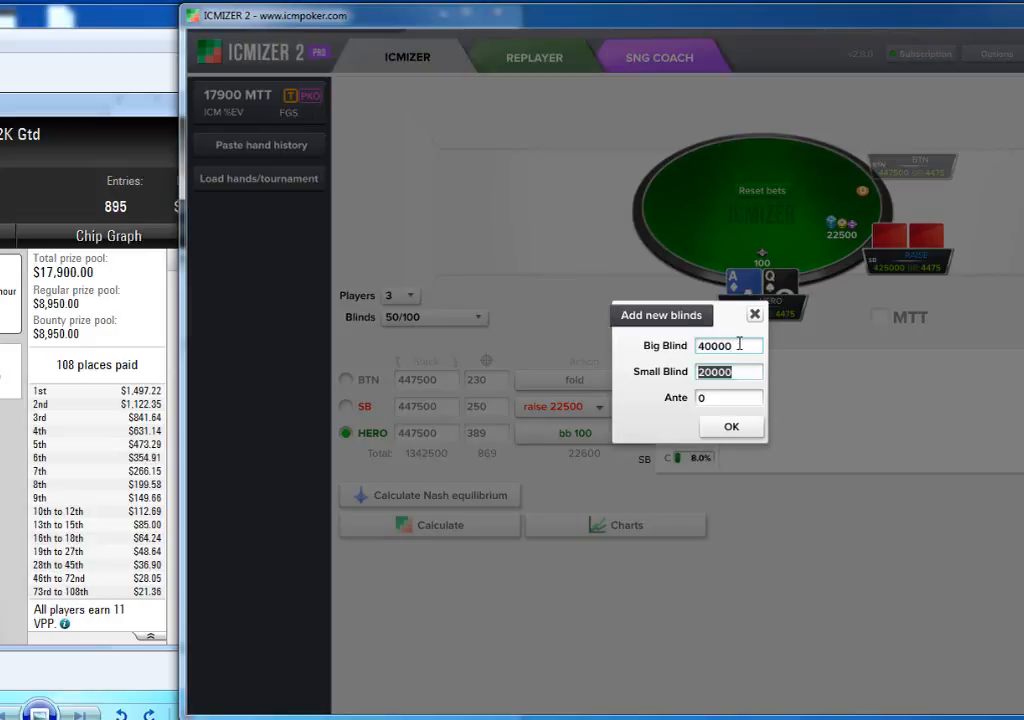
pyautogui.press('Tab')
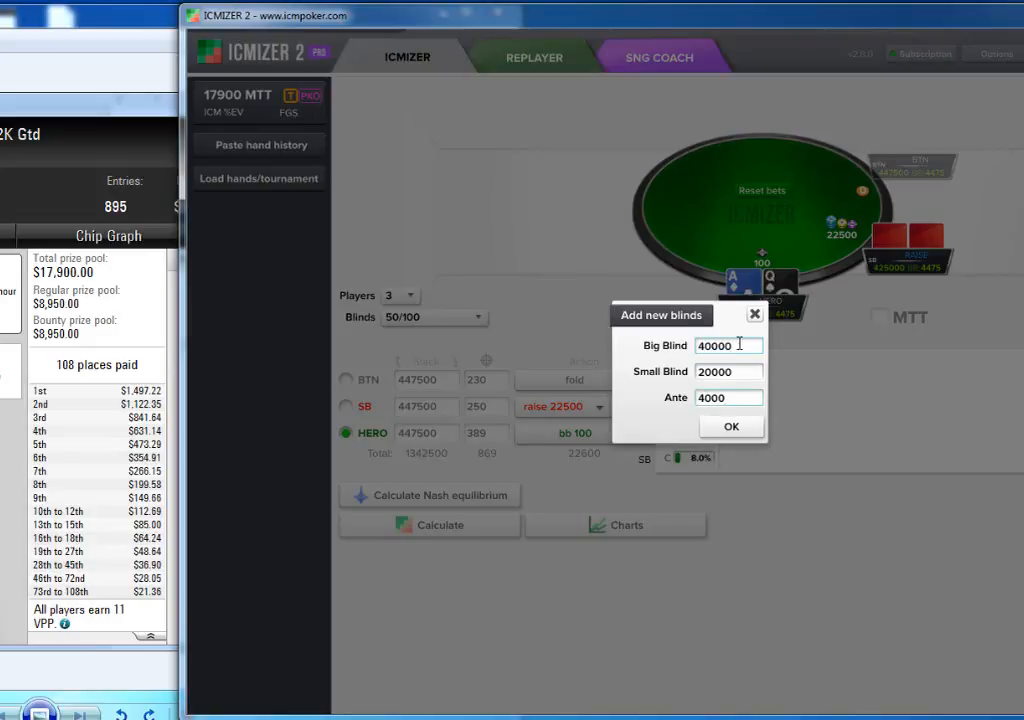
pyautogui.click(735, 426)
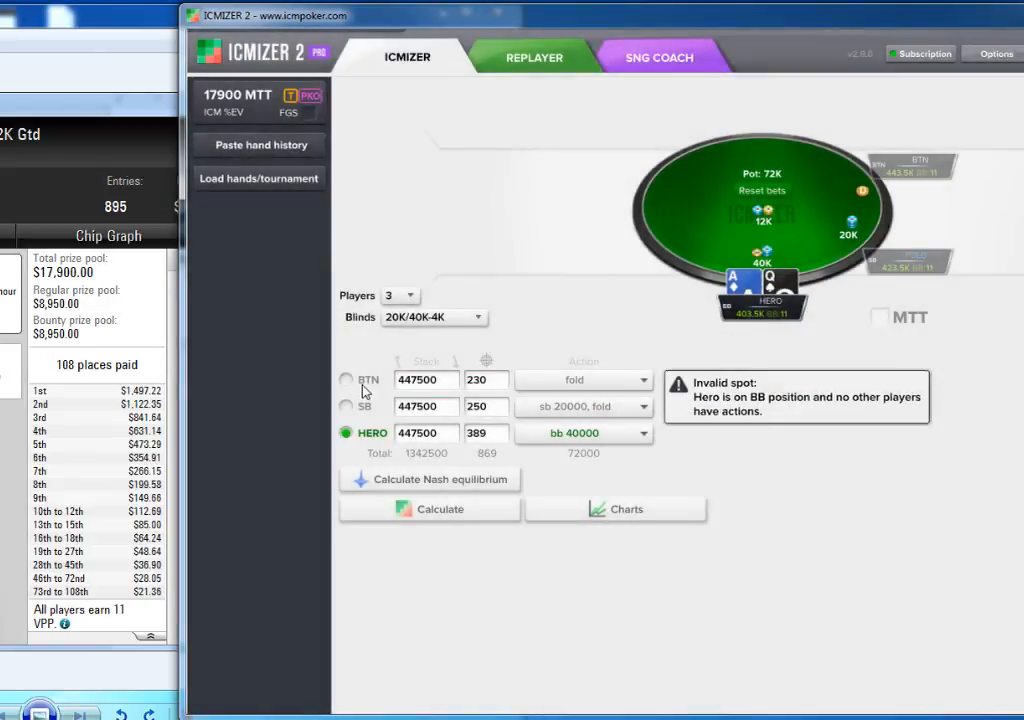
# Step: Make the small blind the hero and calculate the spot, with the full result chart in view
pyautogui.click(350, 381)
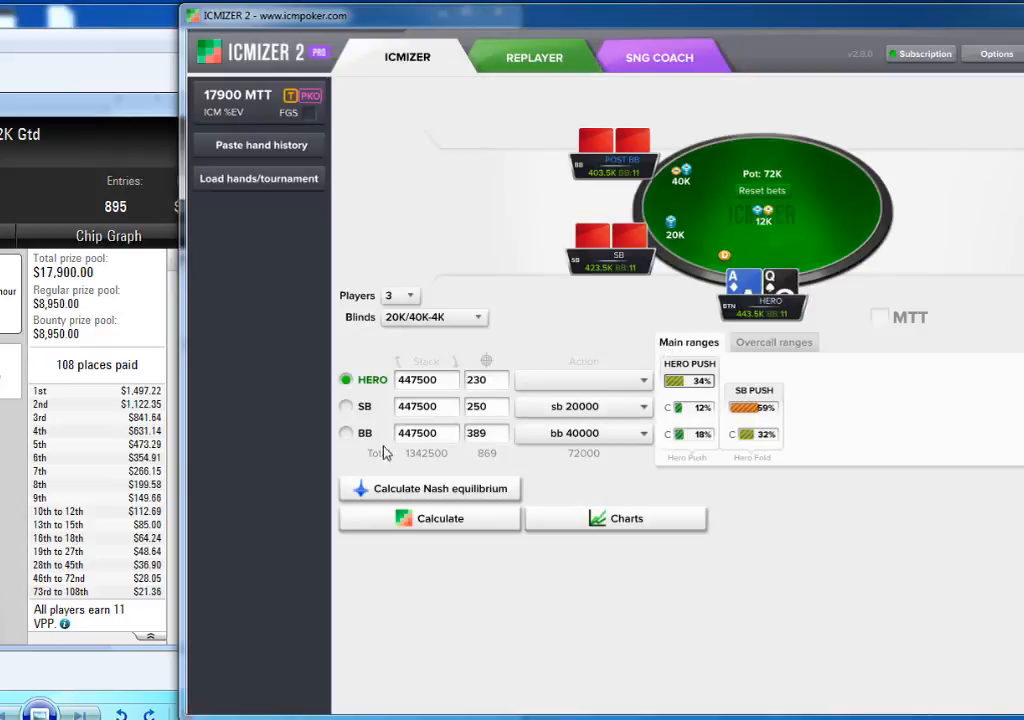
pyautogui.click(346, 406)
pyautogui.click(447, 513)
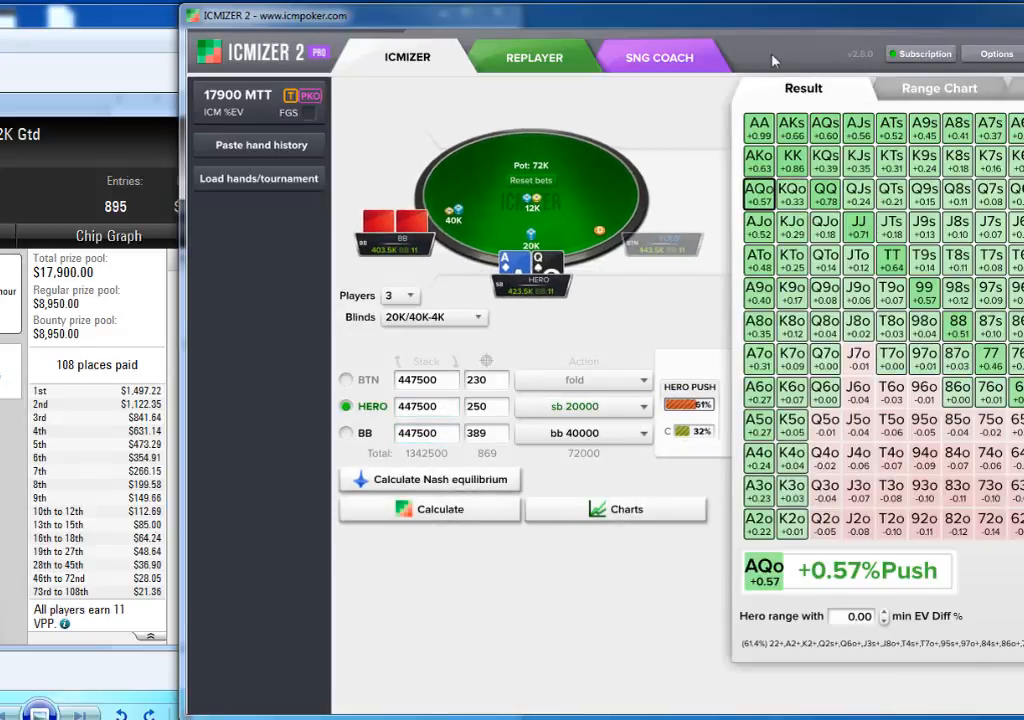
pyautogui.moveTo(748, 24); pyautogui.dragTo(568, 20)
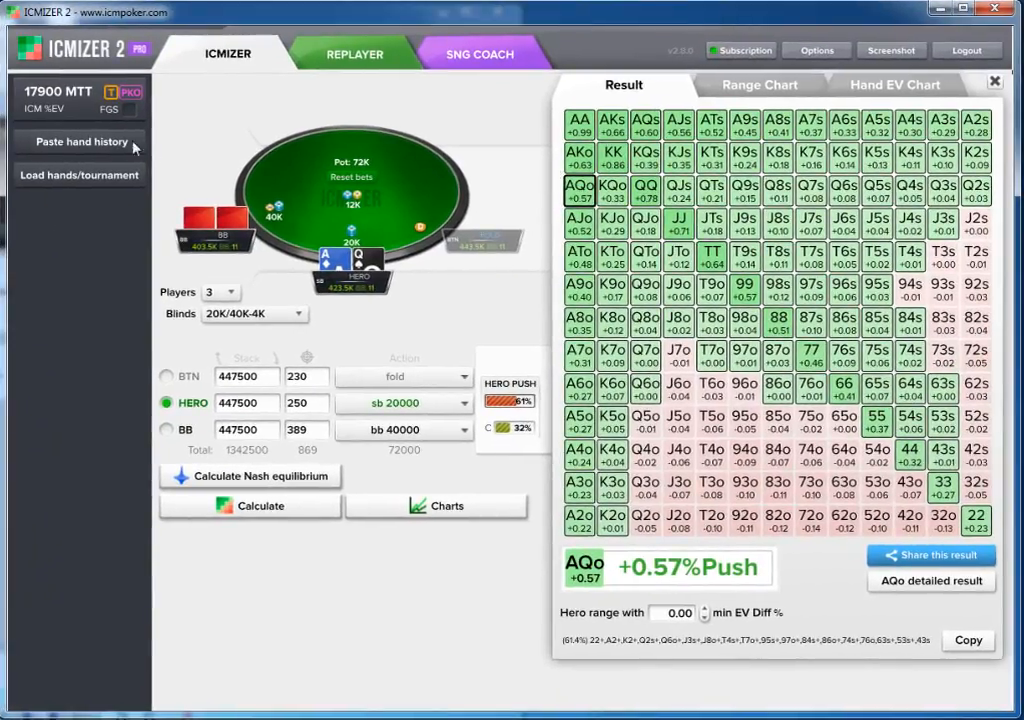
# Step: Review the payout percentages and prize pools of the 17900 MTT structure, and close the calculation result
pyautogui.moveTo(79, 115)
pyautogui.moveTo(73, 104)
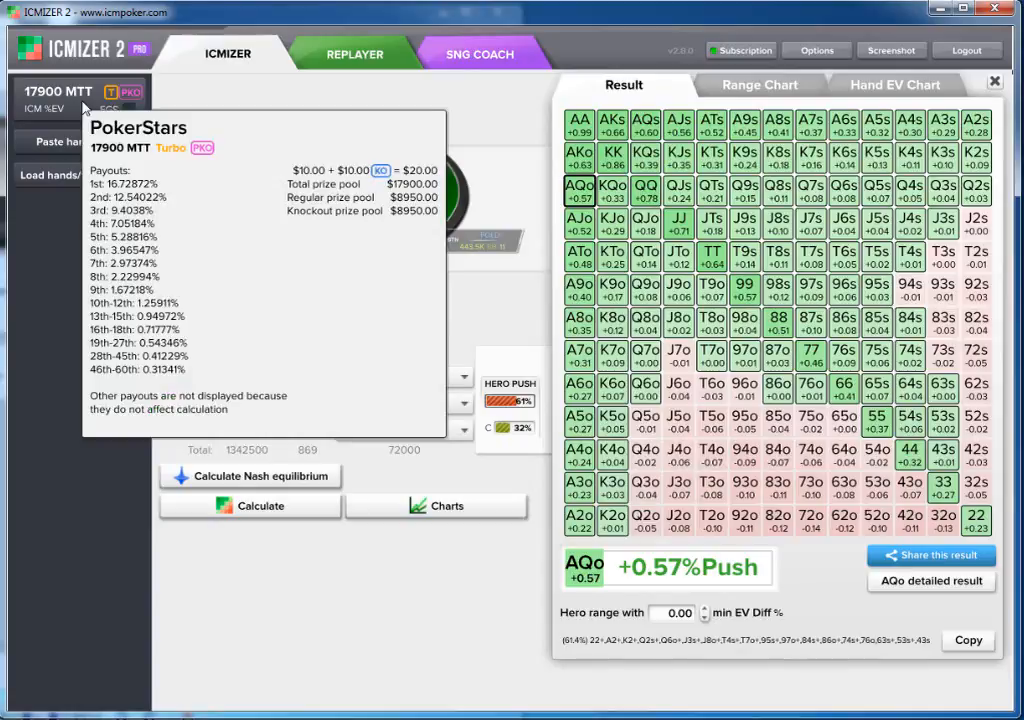
pyautogui.click(998, 84)
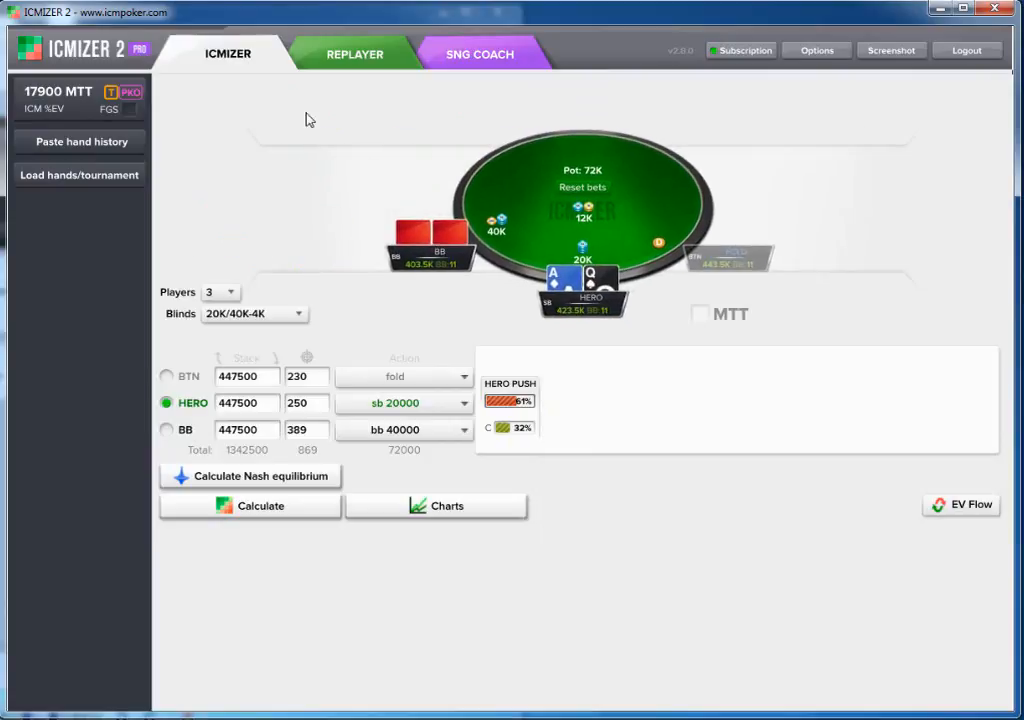
# Step: Start another custom tournament structure beside the lobby's payout list and name it 17900 MTT 2
pyautogui.moveTo(213, 23); pyautogui.dragTo(393, 34)
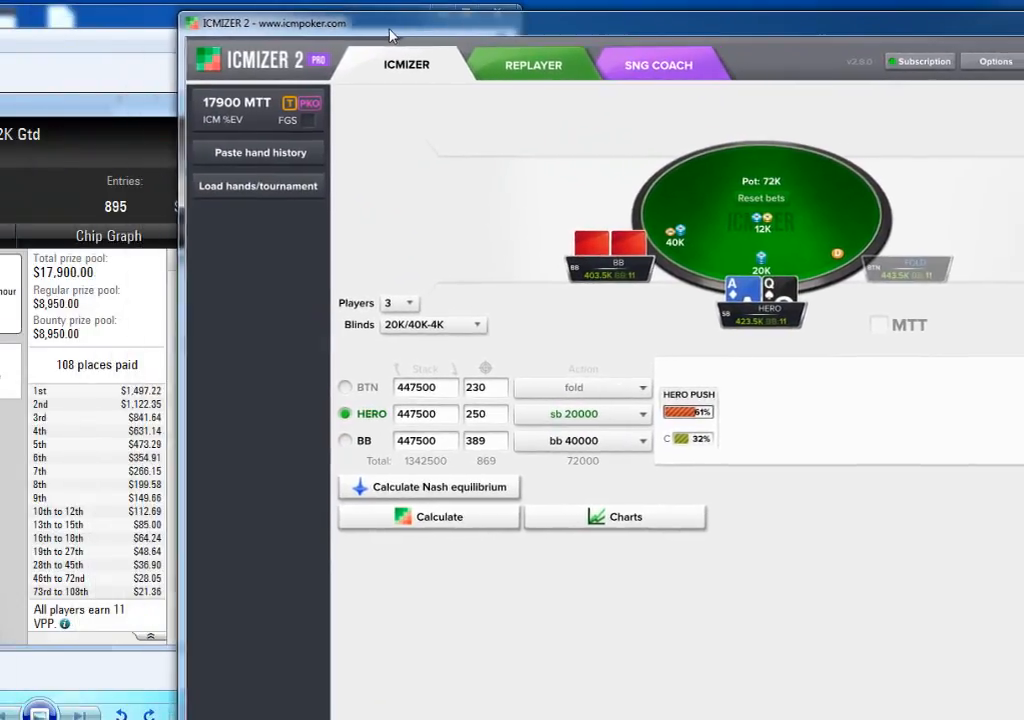
pyautogui.click(252, 117)
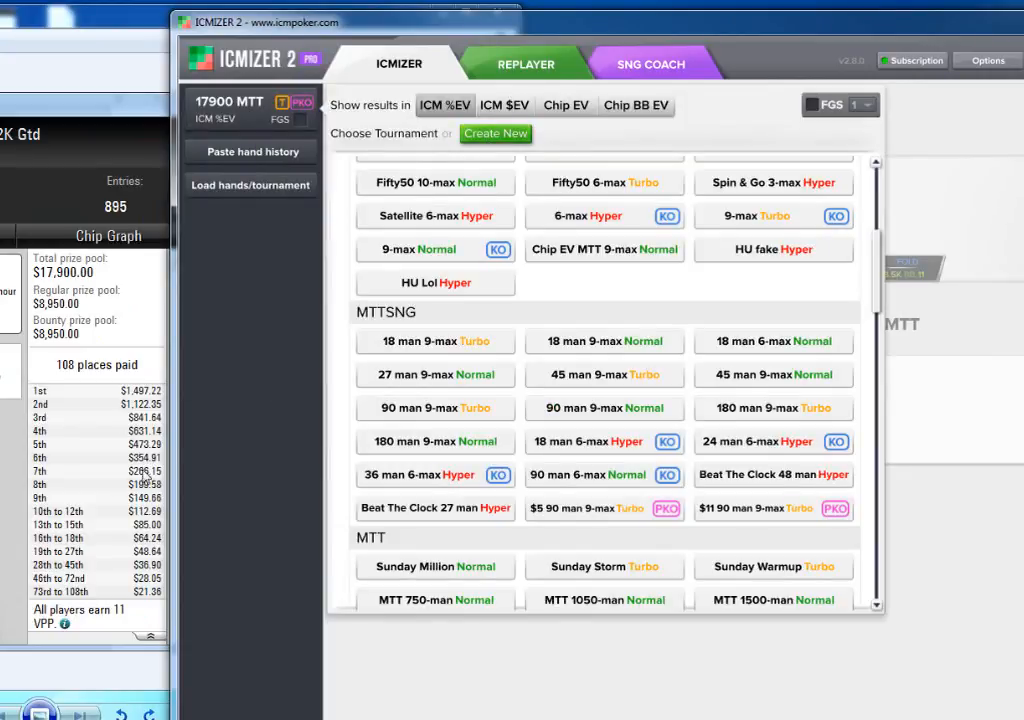
pyautogui.click(507, 140)
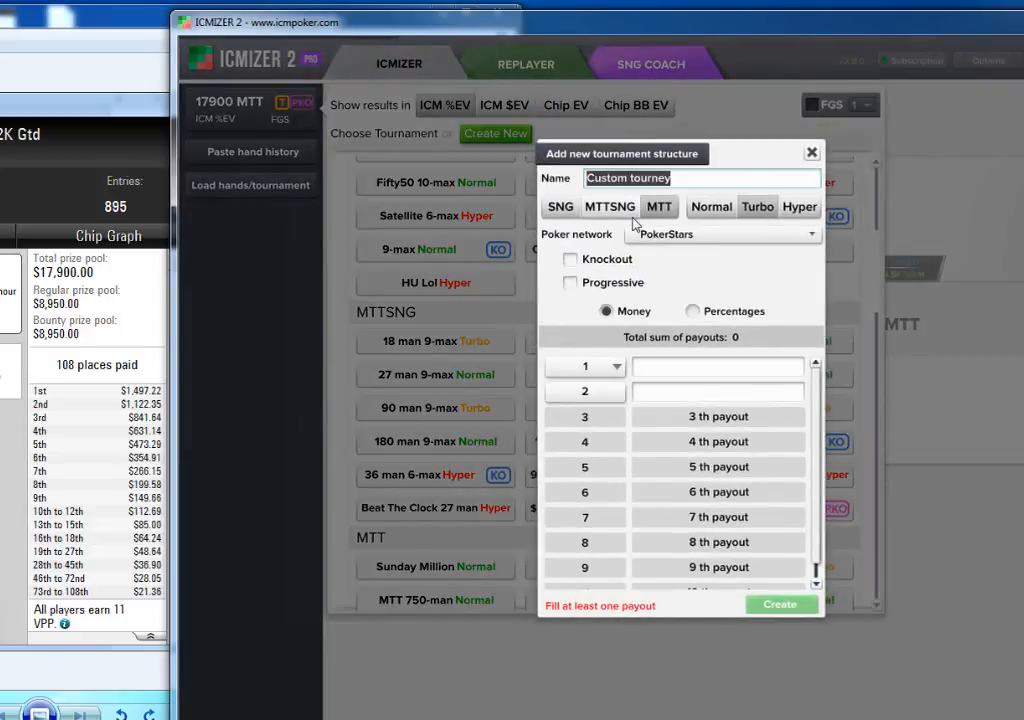
pyautogui.write('8')
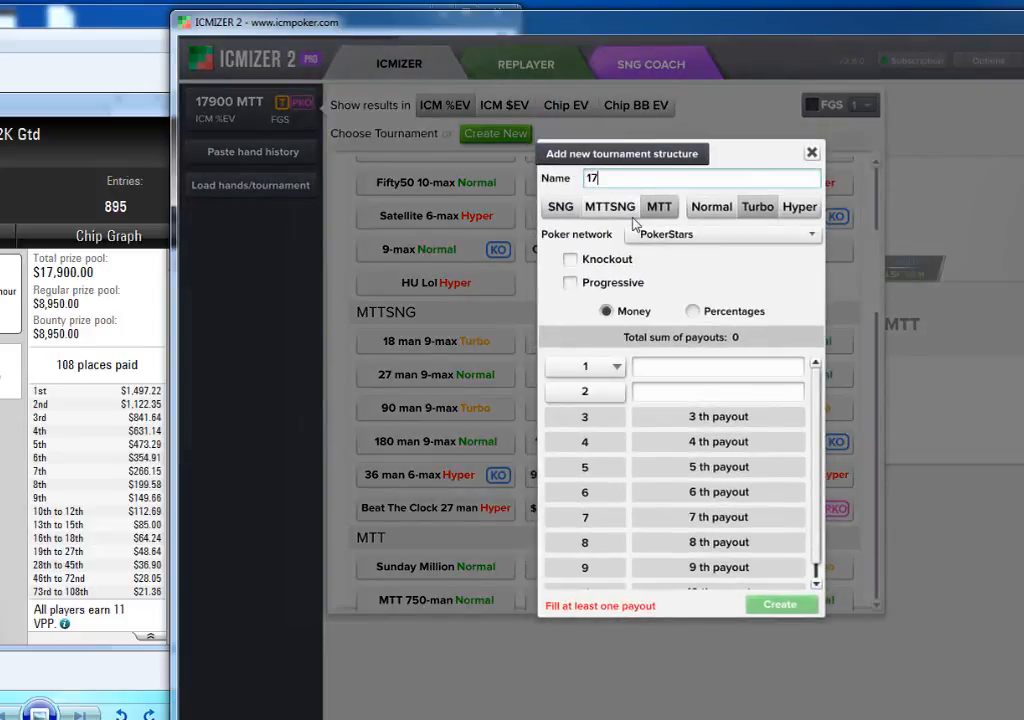
pyautogui.write('7900 MTT 2')
# Step: Make the new structure a progressive knockout with 895 players and a knockout size of 10
pyautogui.click(626, 284)
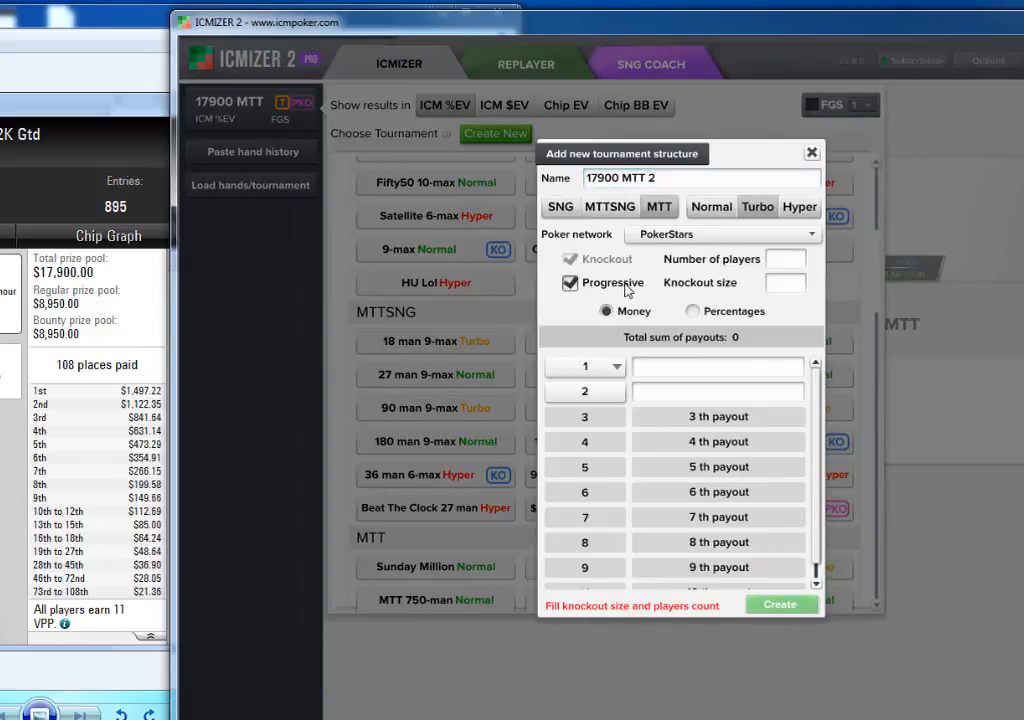
pyautogui.click(780, 266)
pyautogui.write('895')
pyautogui.press('Tab')
pyautogui.write('10')
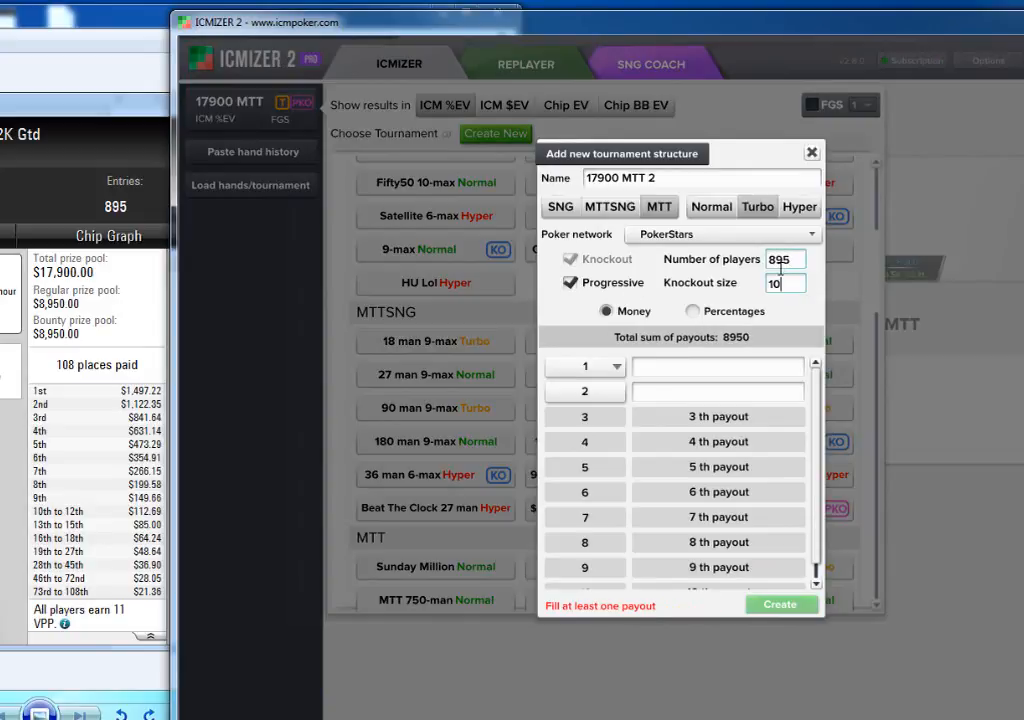
# Step: Enter the payouts for 1st to 3rd place as 1497, 1122 and 841
pyautogui.click(696, 373)
pyautogui.write('1')
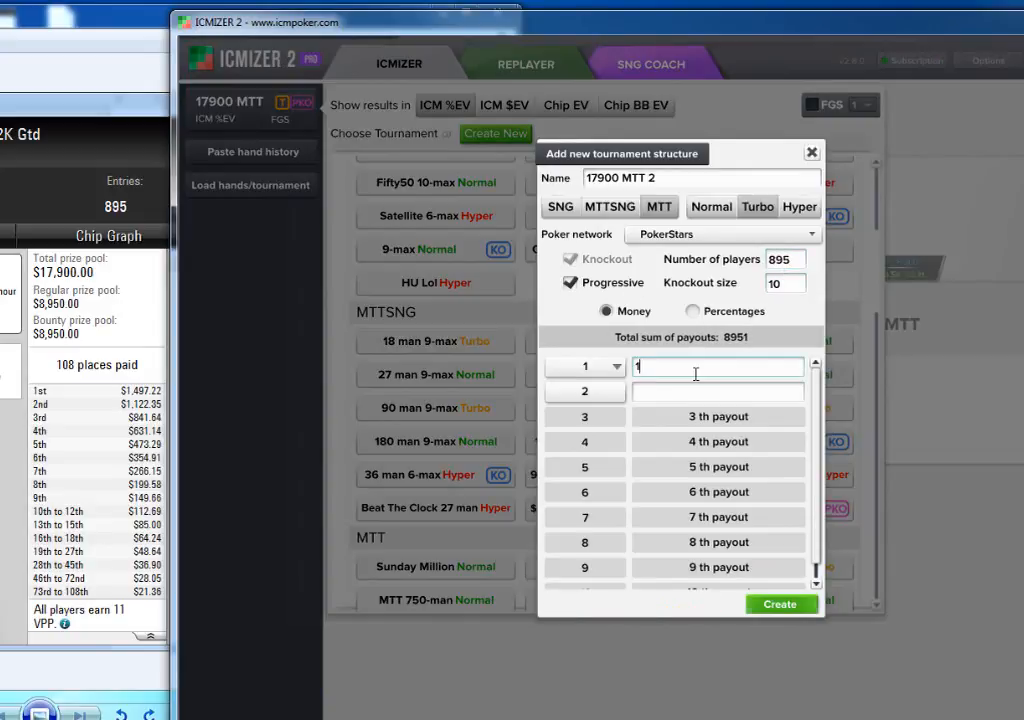
pyautogui.write('497')
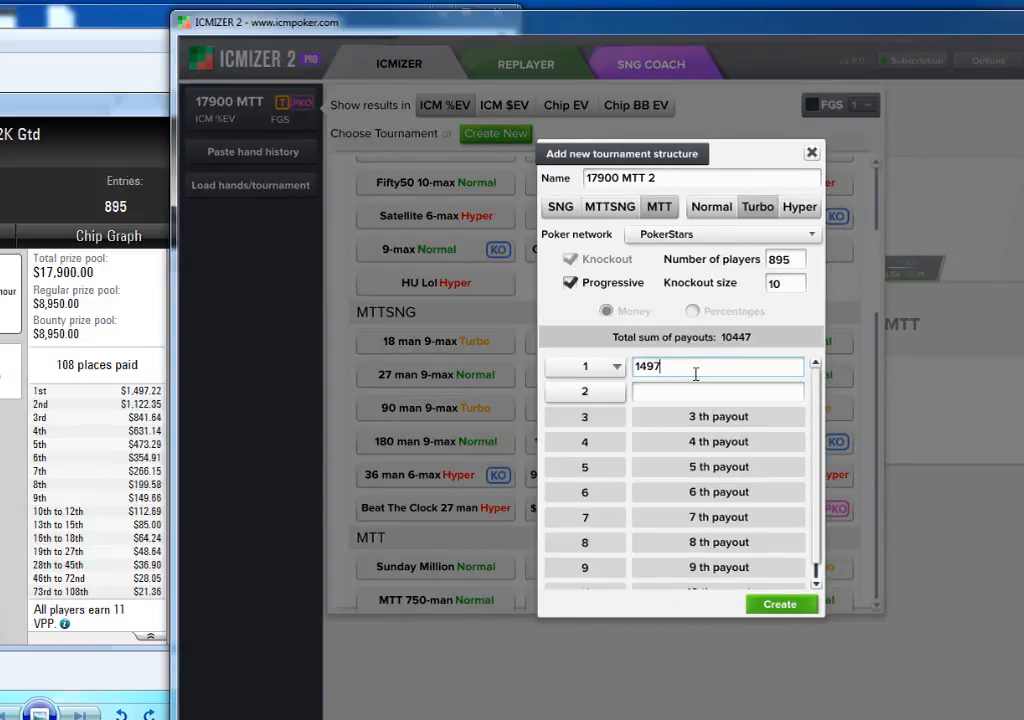
pyautogui.press('Tab')
pyautogui.write('112')
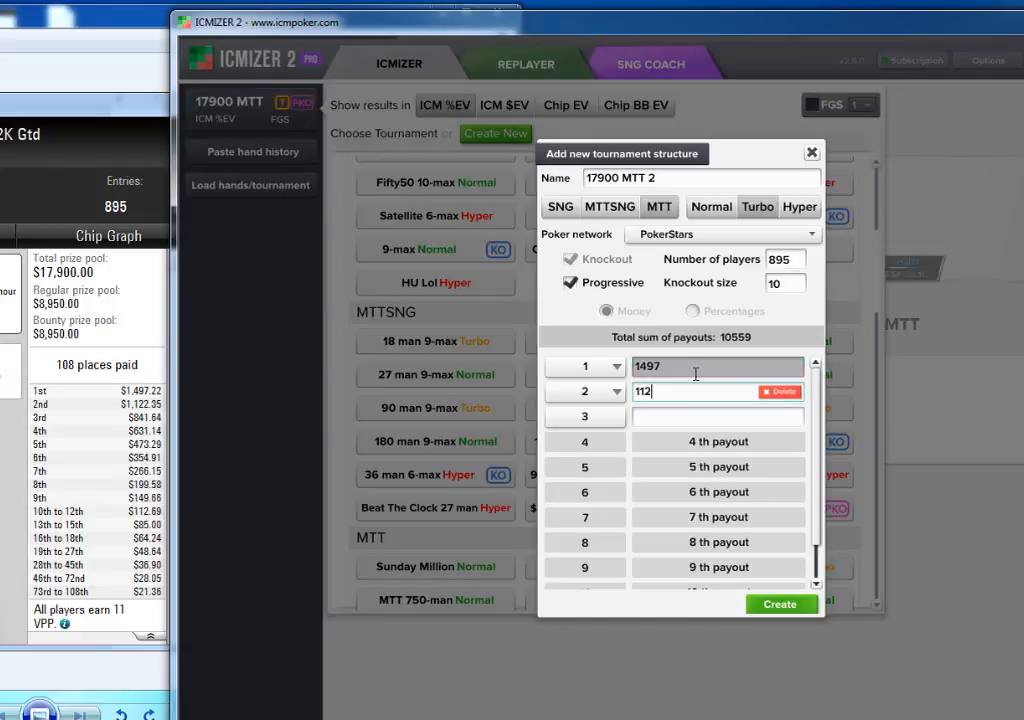
pyautogui.write('2')
pyautogui.press('Tab')
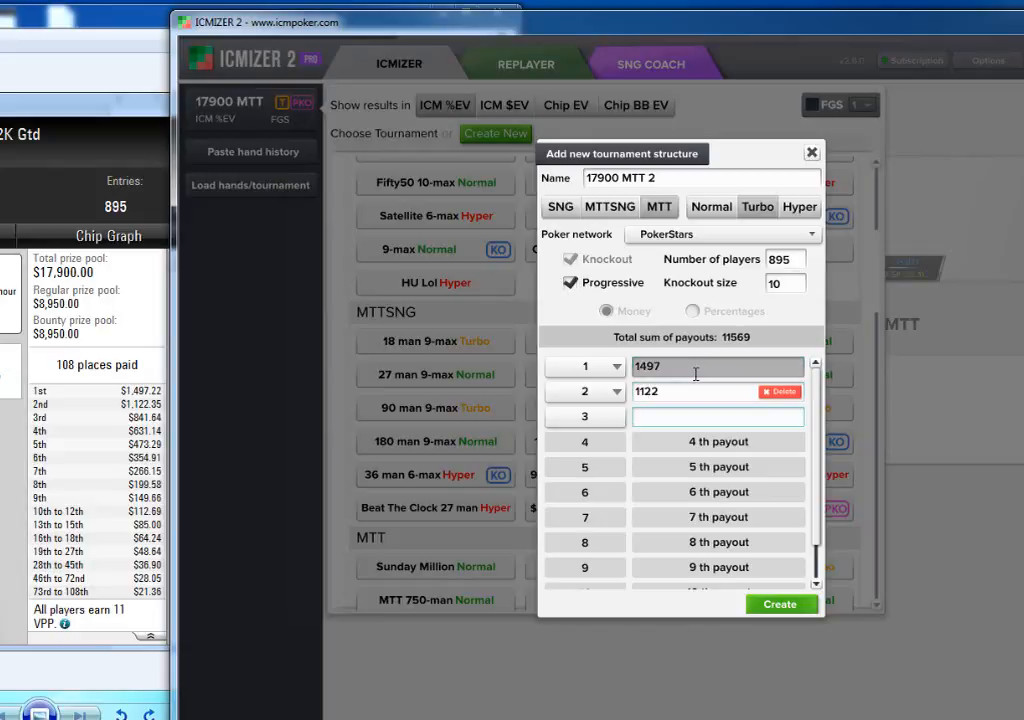
pyautogui.write('841')
pyautogui.press('Tab')
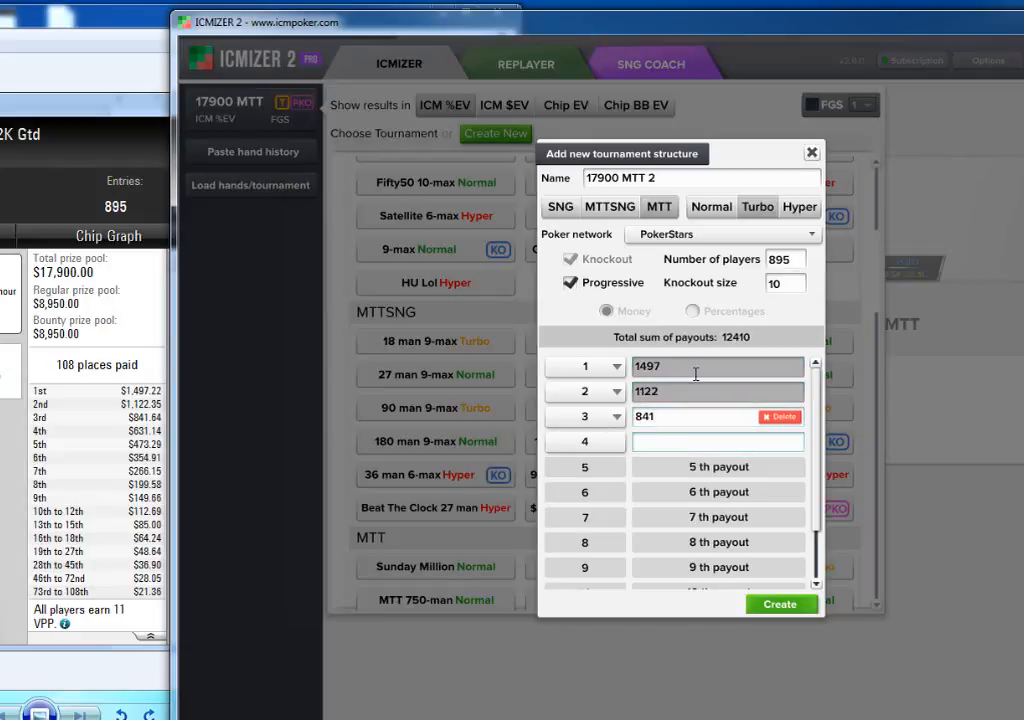
# Step: Enter the payouts for 4th to 6th place as 631, 473 and 355
pyautogui.write('631')
pyautogui.press('Tab')
pyautogui.write('4')
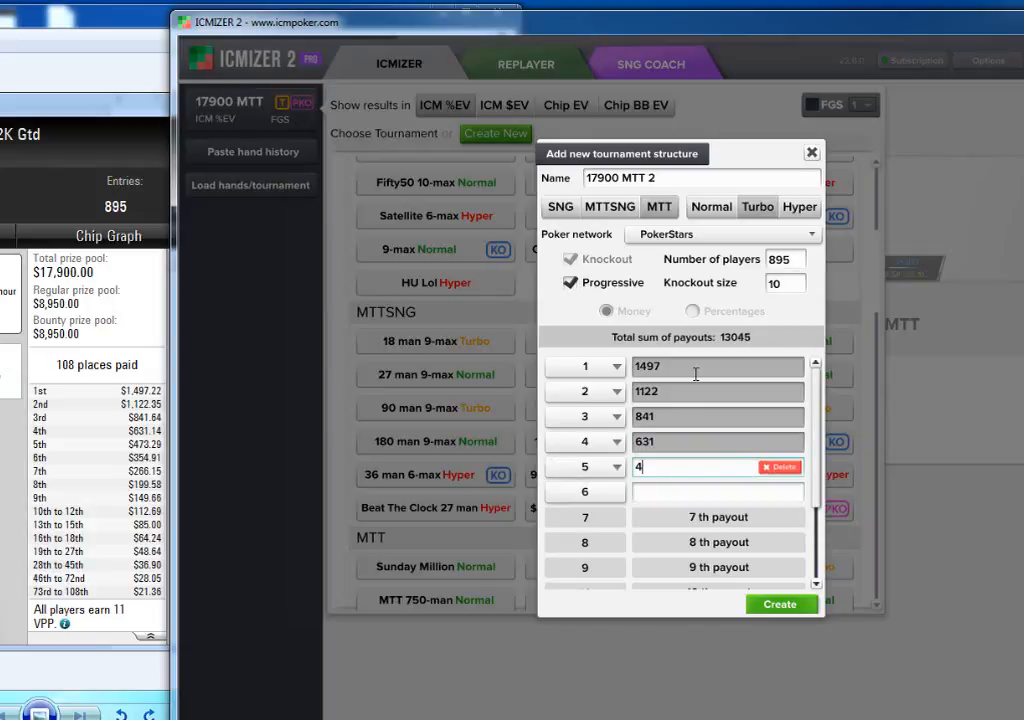
pyautogui.write('73')
pyautogui.press('Tab')
pyautogui.write('35')
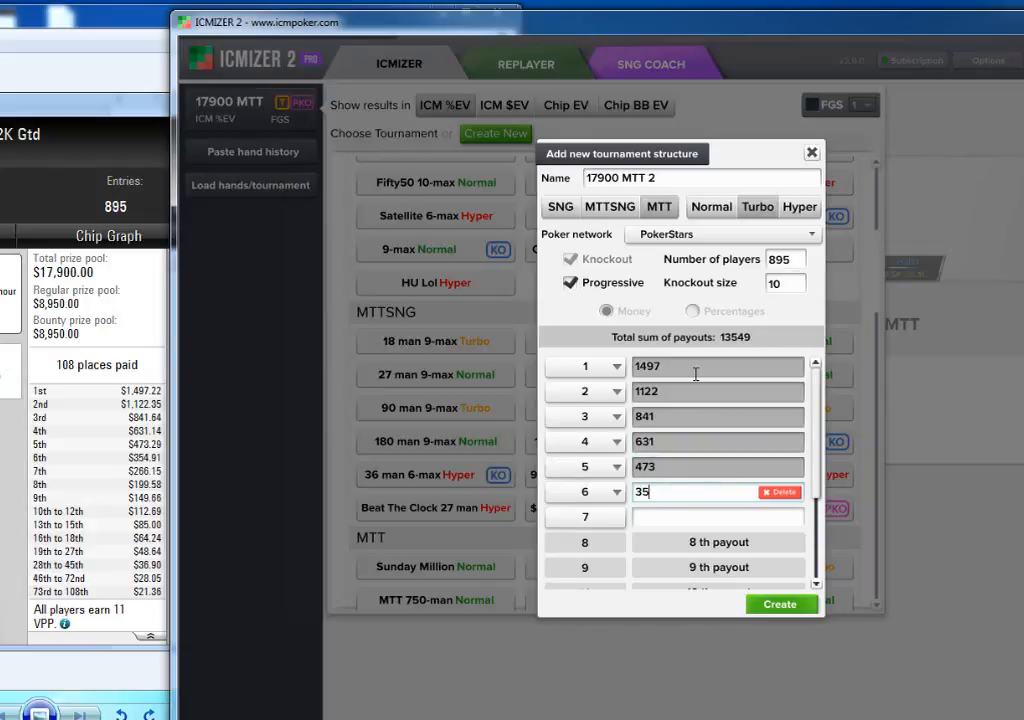
pyautogui.write('9')
pyautogui.press('BackSpace')
pyautogui.write('4')
pyautogui.press('BackSpace')
pyautogui.write('5')
pyautogui.press('Tab')
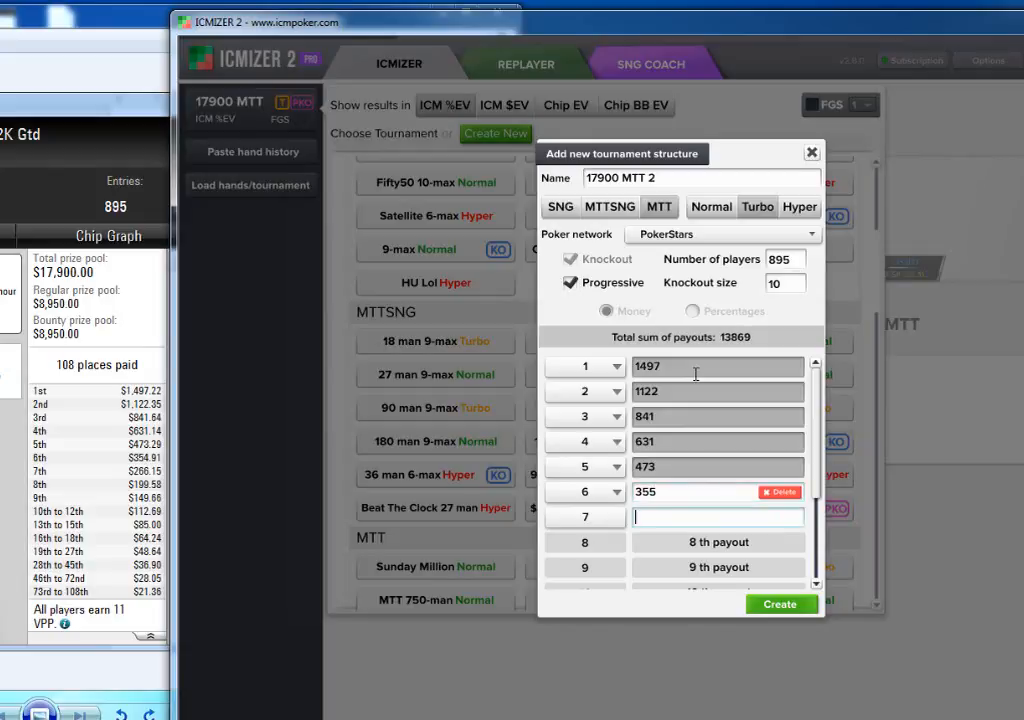
# Step: Enter the payouts for 7th to 9th place as 266, 199 and 149
pyautogui.write('266')
pyautogui.press('Tab')
pyautogui.write('199')
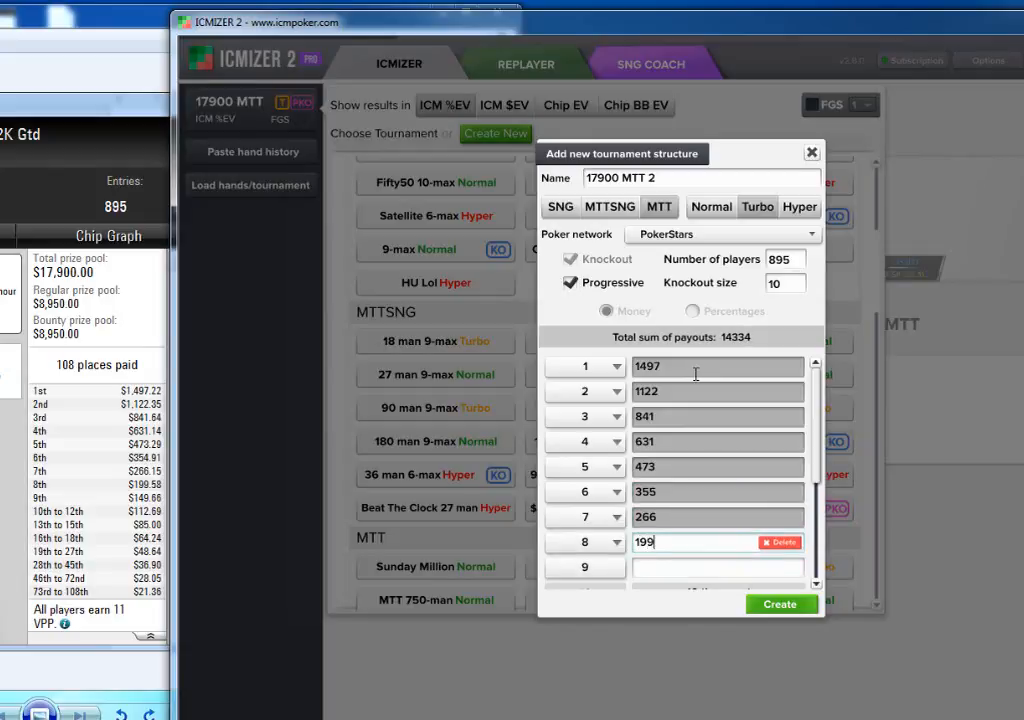
pyautogui.press('Tab')
pyautogui.write('149')
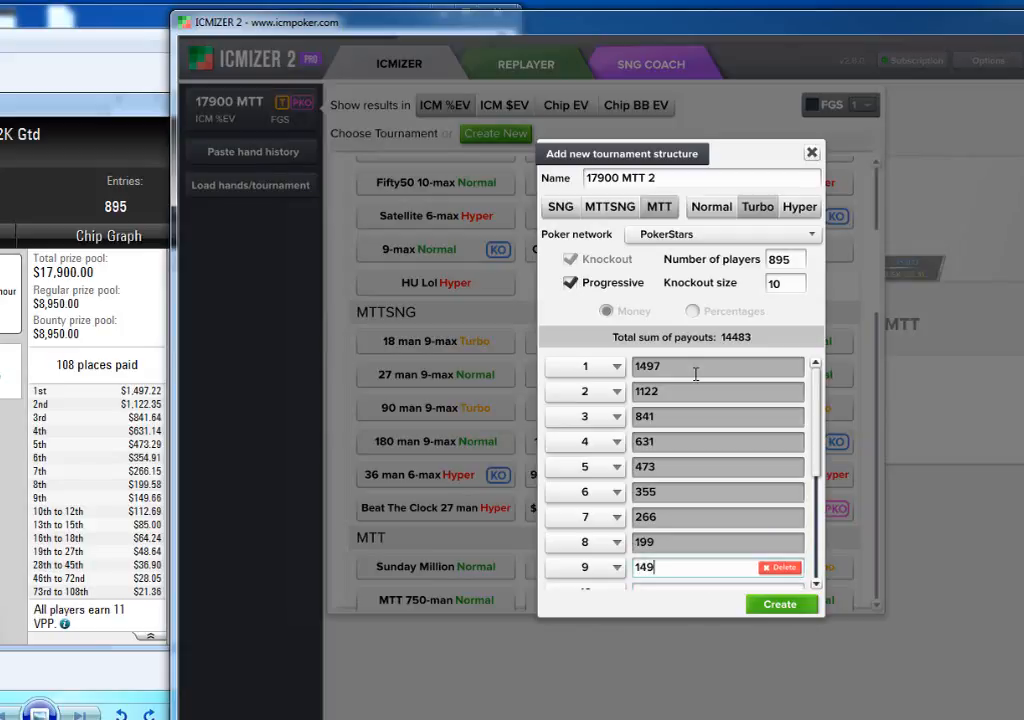
# Step: Set the 10th place payout to 100
pyautogui.moveTo(817, 467); pyautogui.dragTo(817, 498)
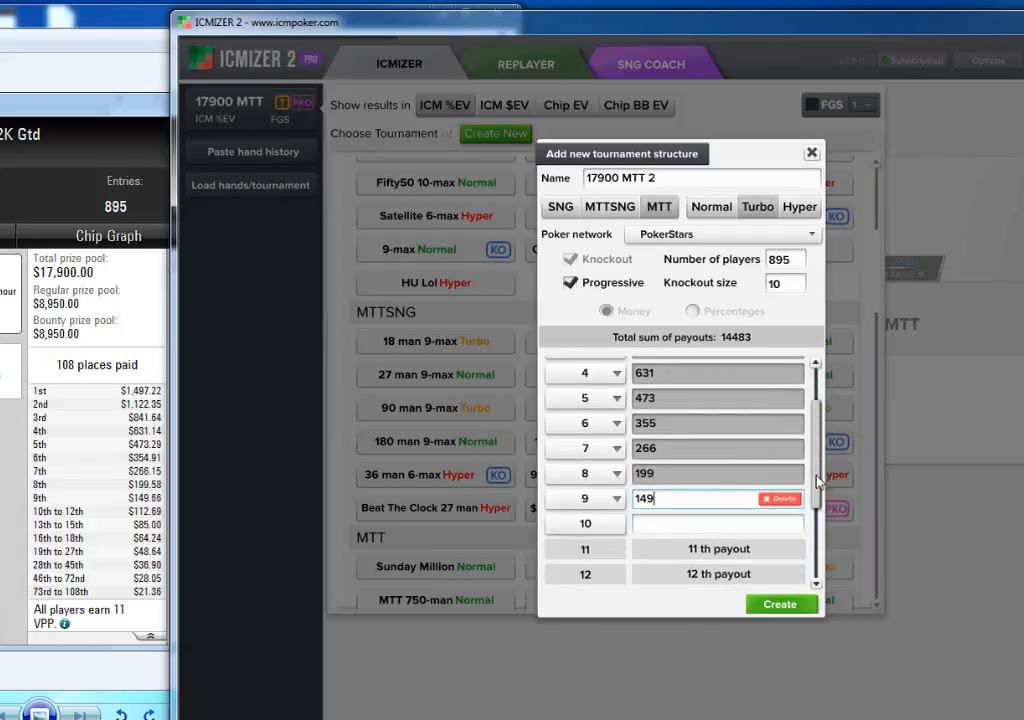
pyautogui.click(684, 530)
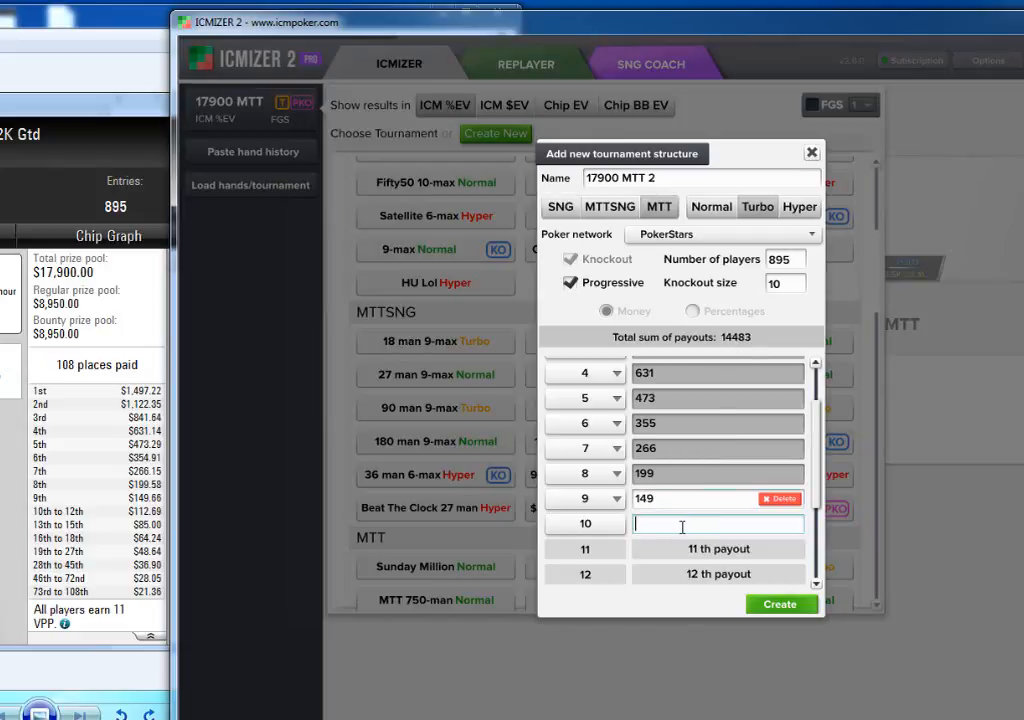
pyautogui.write('100')
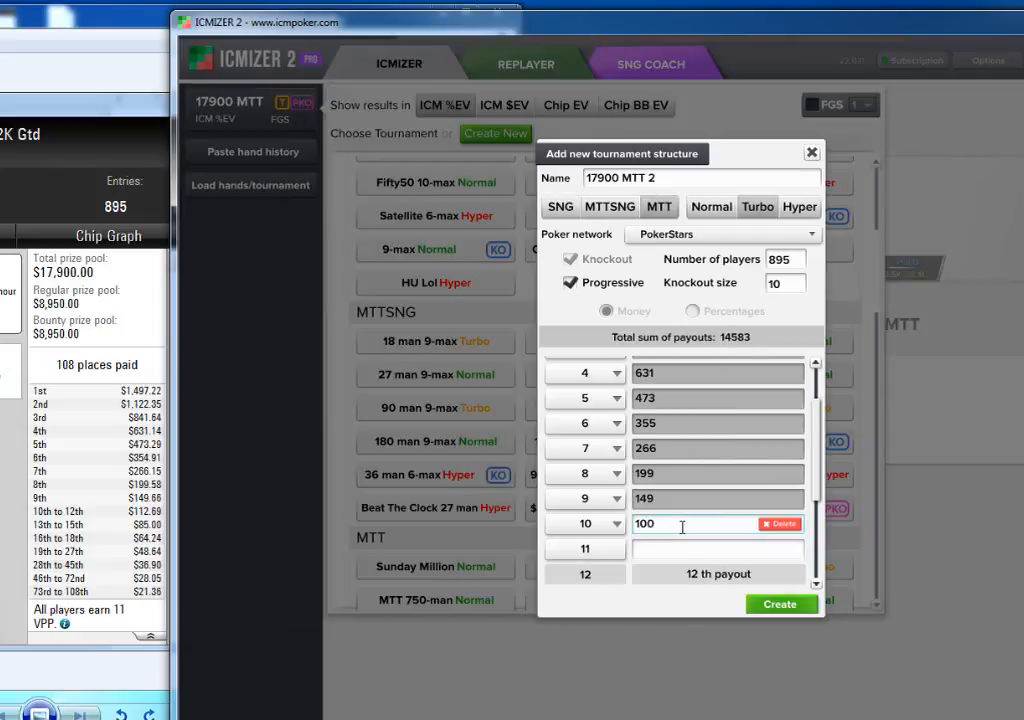
# Step: Try ending the 100 payout zone that starts at 10th place at places 100, 50 and 44
pyautogui.click(617, 526)
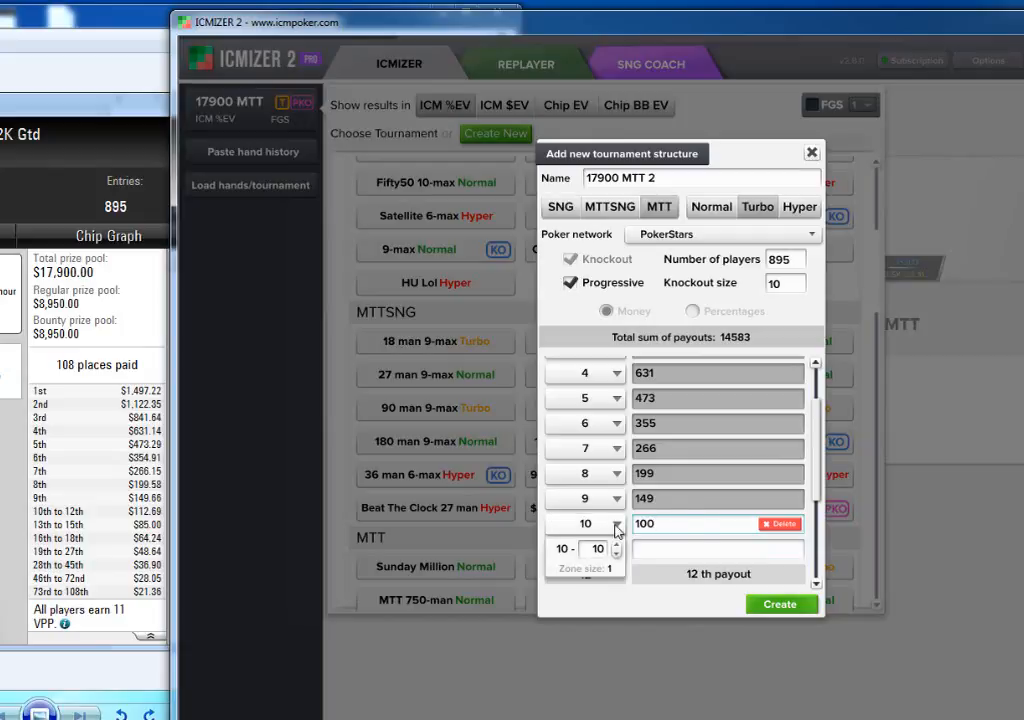
pyautogui.doubleClick(598, 549)
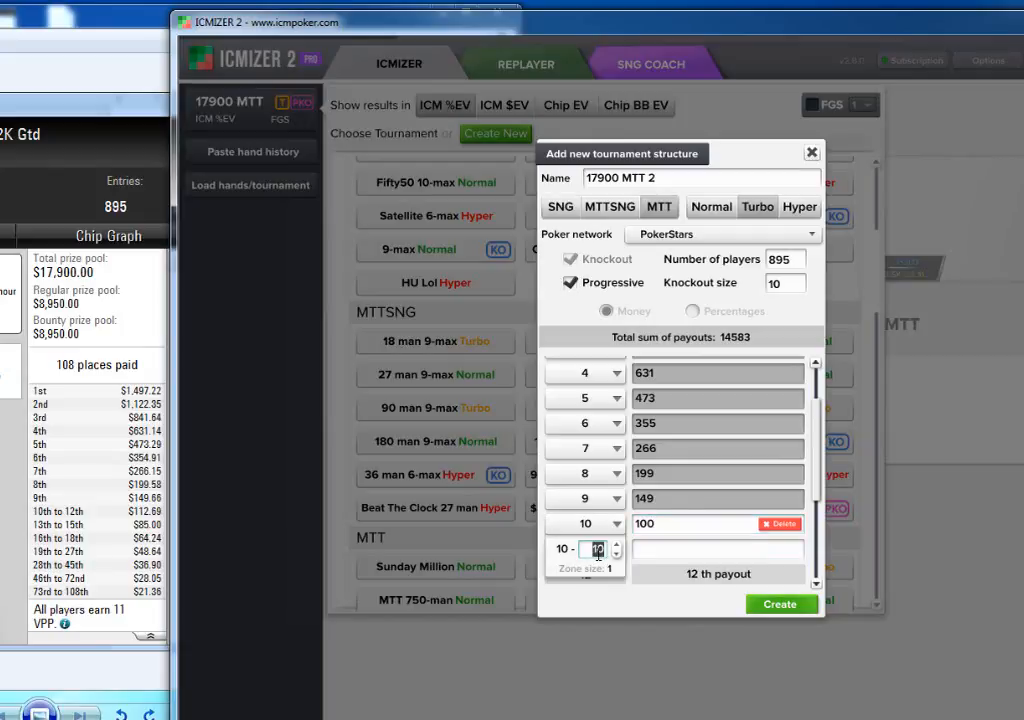
pyautogui.write('100')
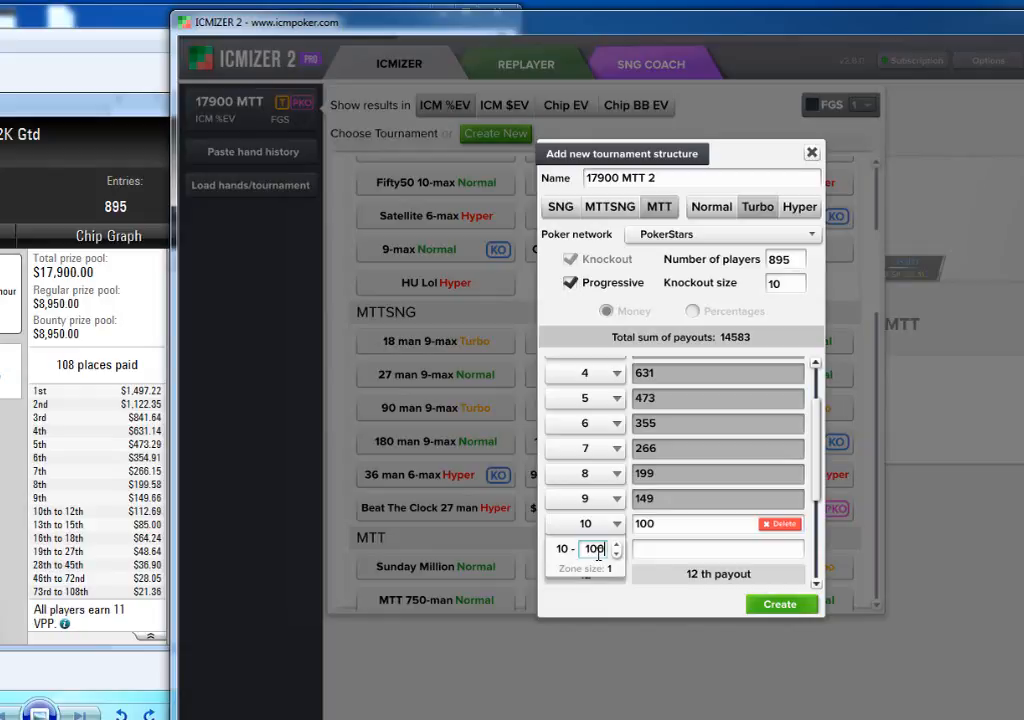
pyautogui.click(651, 549)
pyautogui.click(598, 548)
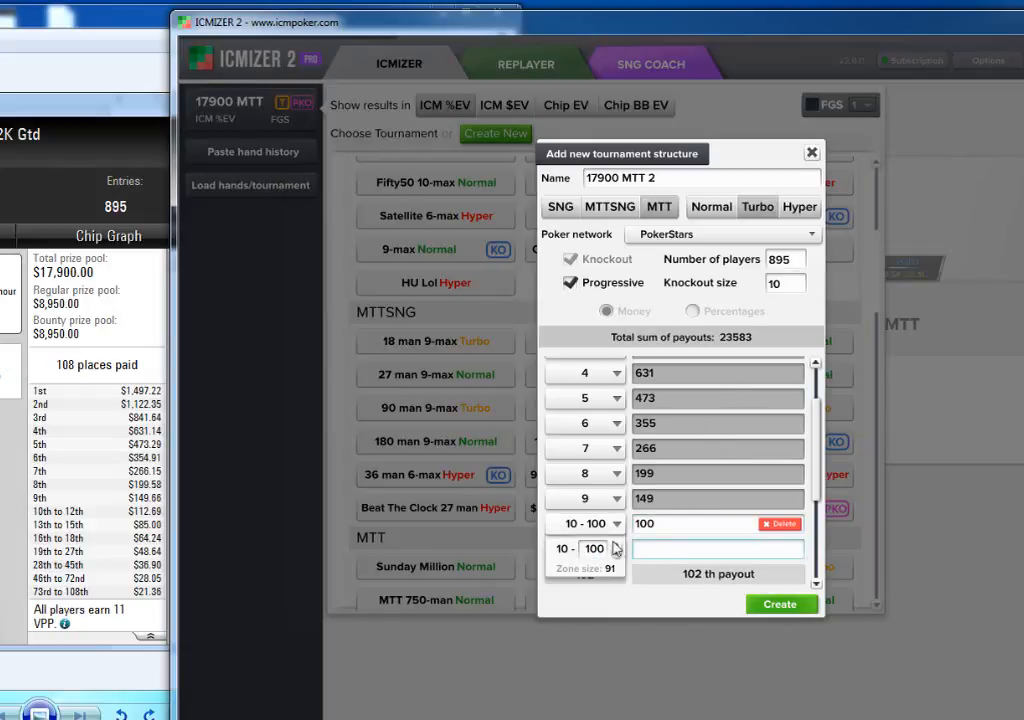
pyautogui.doubleClick(596, 549)
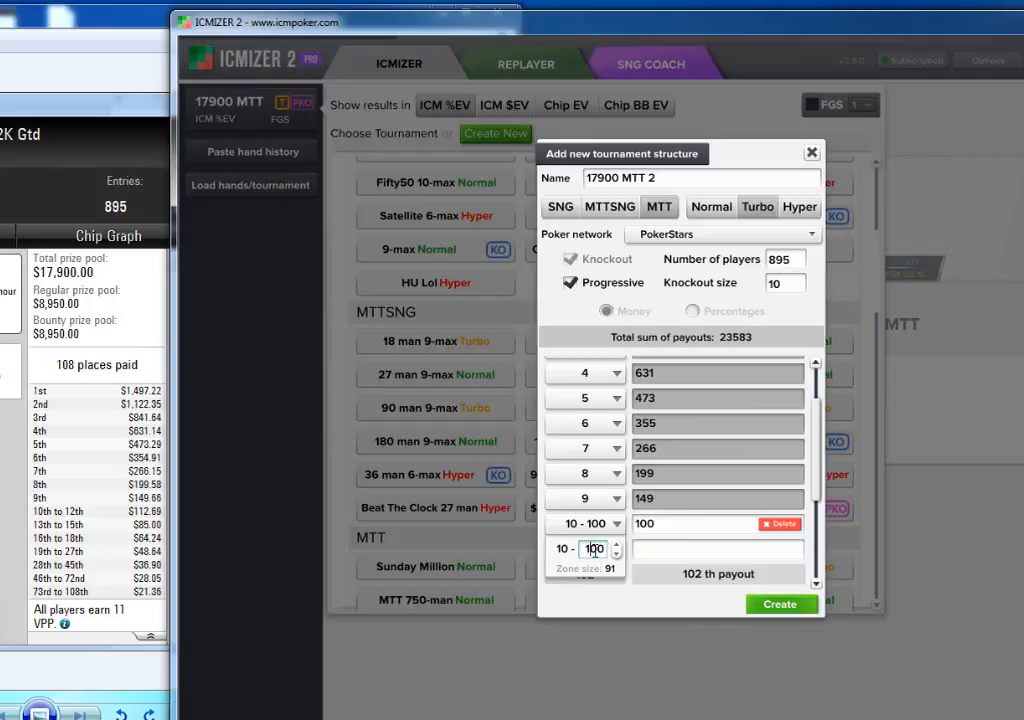
pyautogui.write('50')
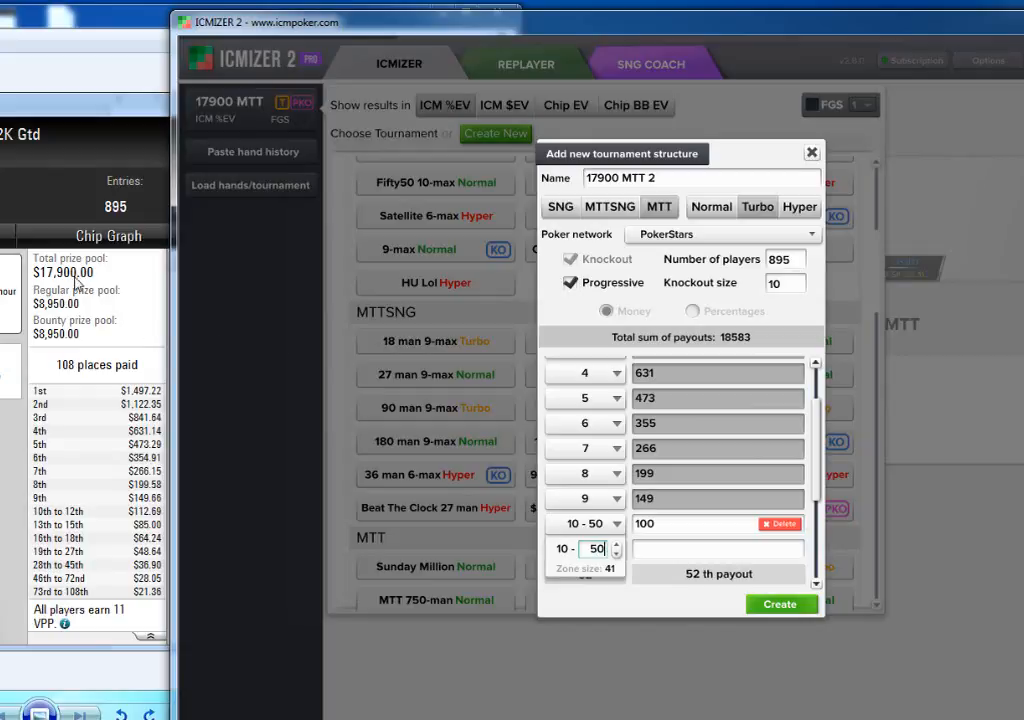
pyautogui.doubleClick(598, 549)
pyautogui.write('44')
pyautogui.press('Tab')
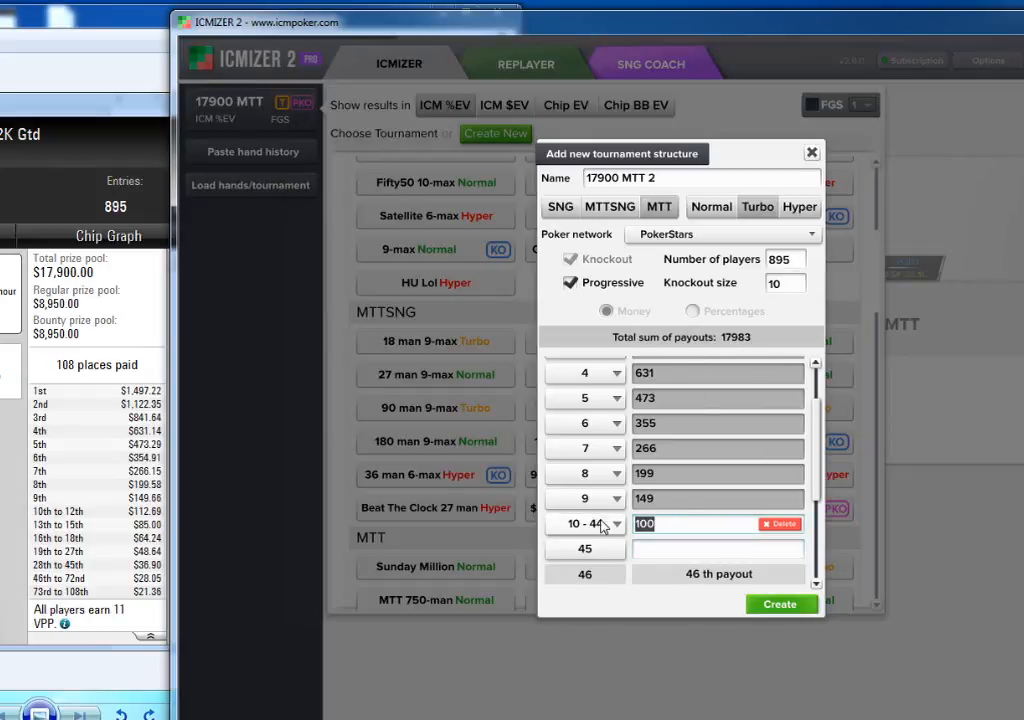
# Step: End the 100 payout zone that starts at 10th place at place 43 and create the tournament structure
pyautogui.click(587, 549)
pyautogui.doubleClick(598, 549)
pyautogui.write('3')
pyautogui.press('BackSpace')
pyautogui.write('43')
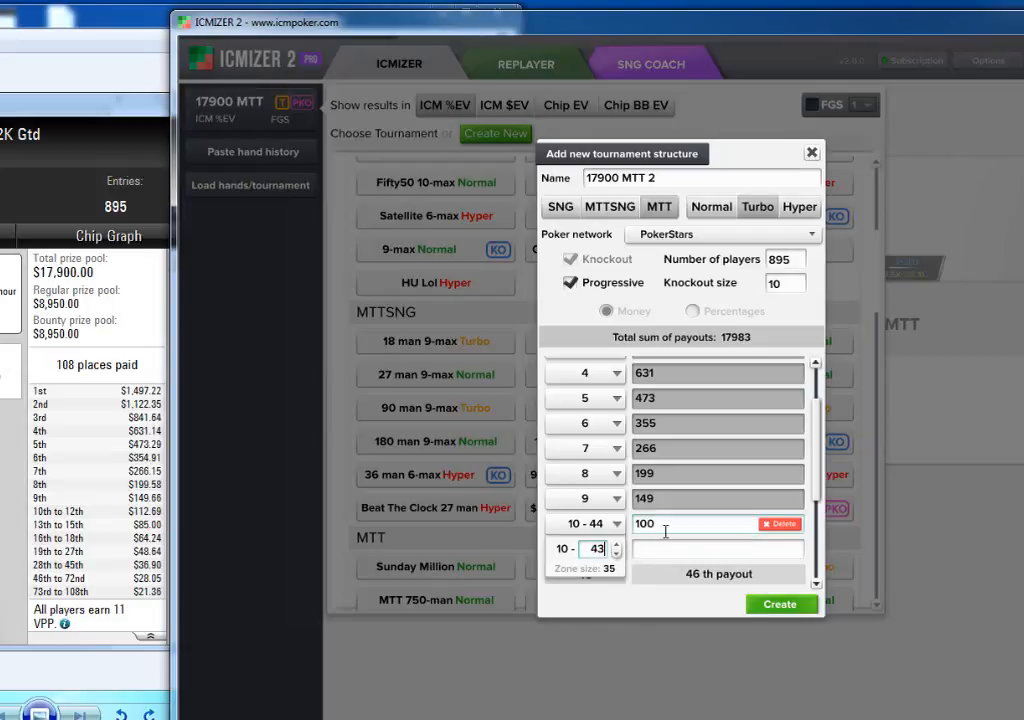
pyautogui.press('Tab')
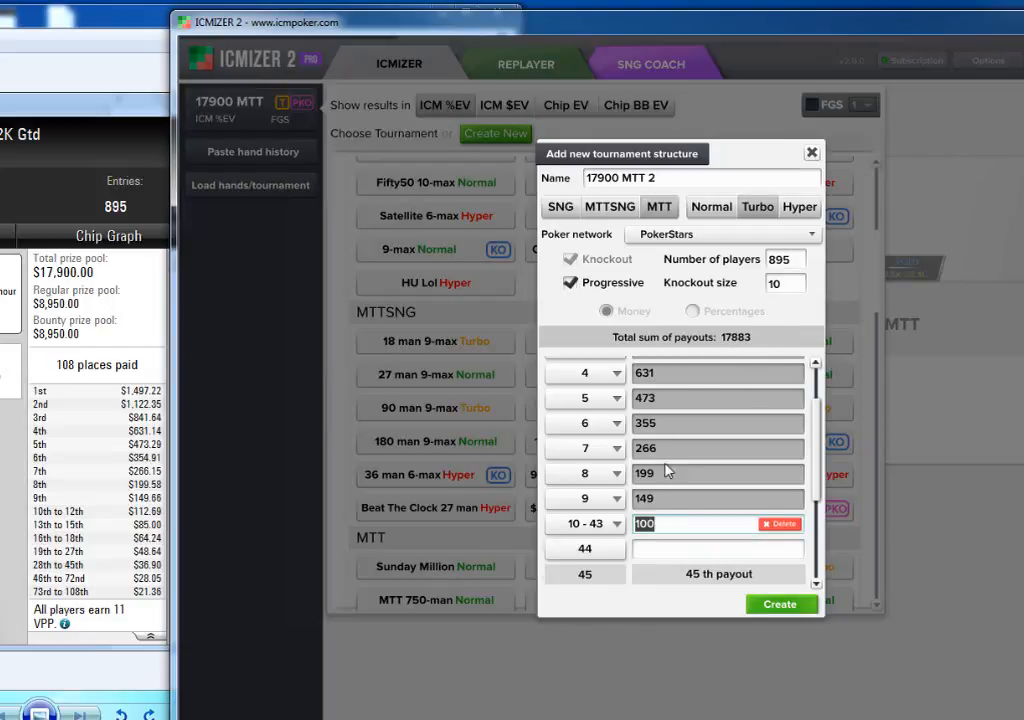
pyautogui.click(679, 526)
pyautogui.click(779, 604)
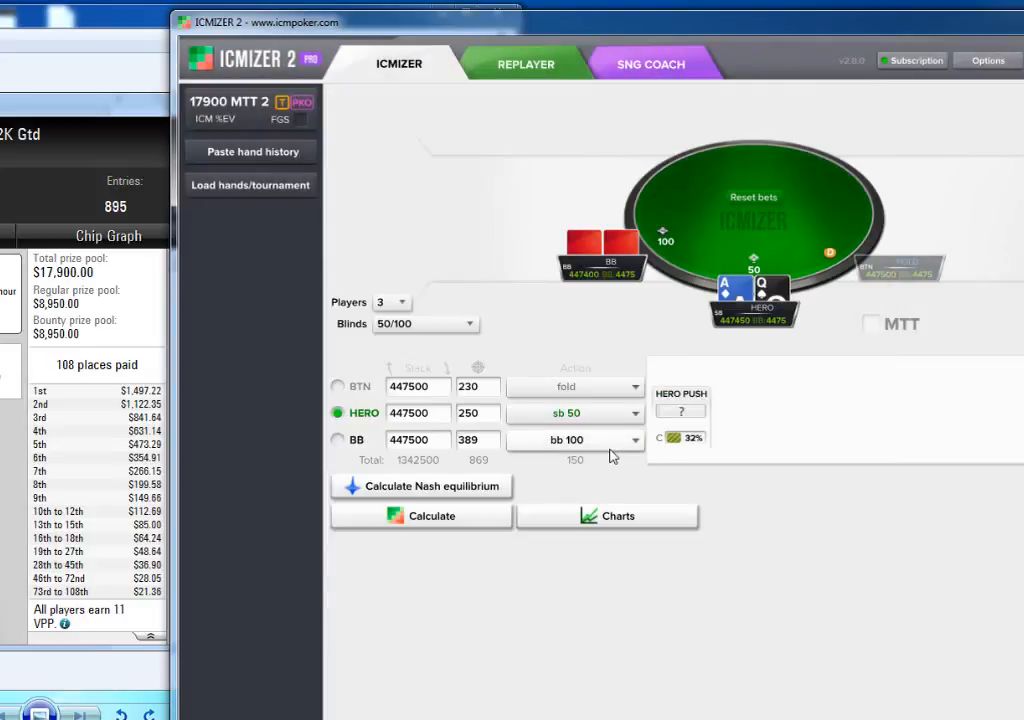
# Step: Add a new blind level with big blind 40000, small blind 20000 and ante 4000
pyautogui.click(473, 487)
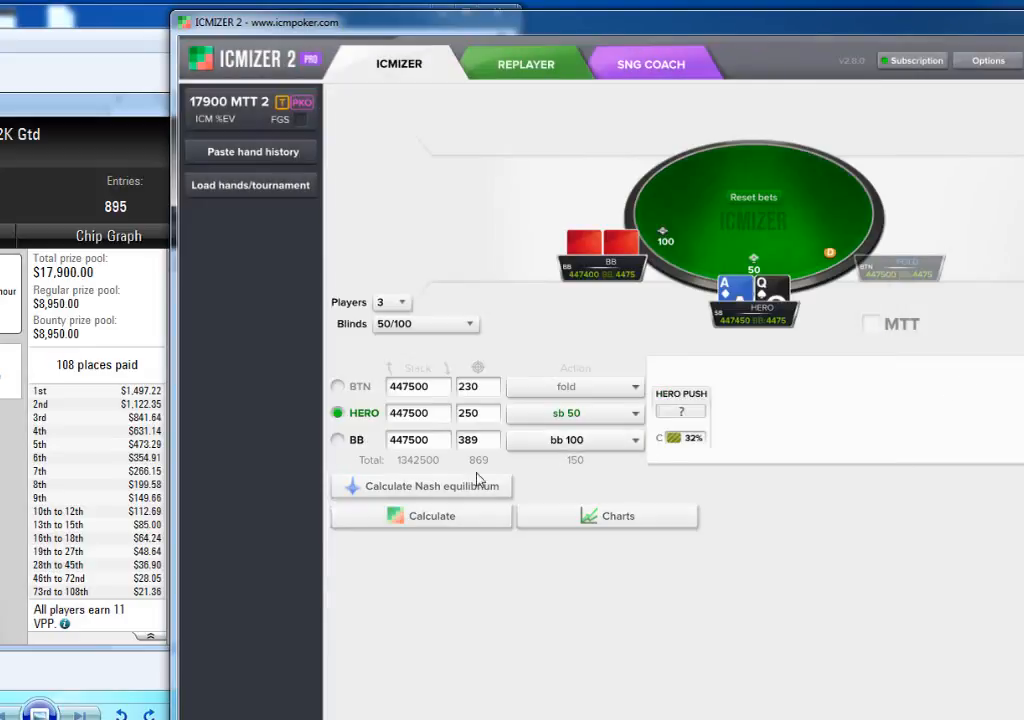
pyautogui.click(462, 324)
pyautogui.click(466, 363)
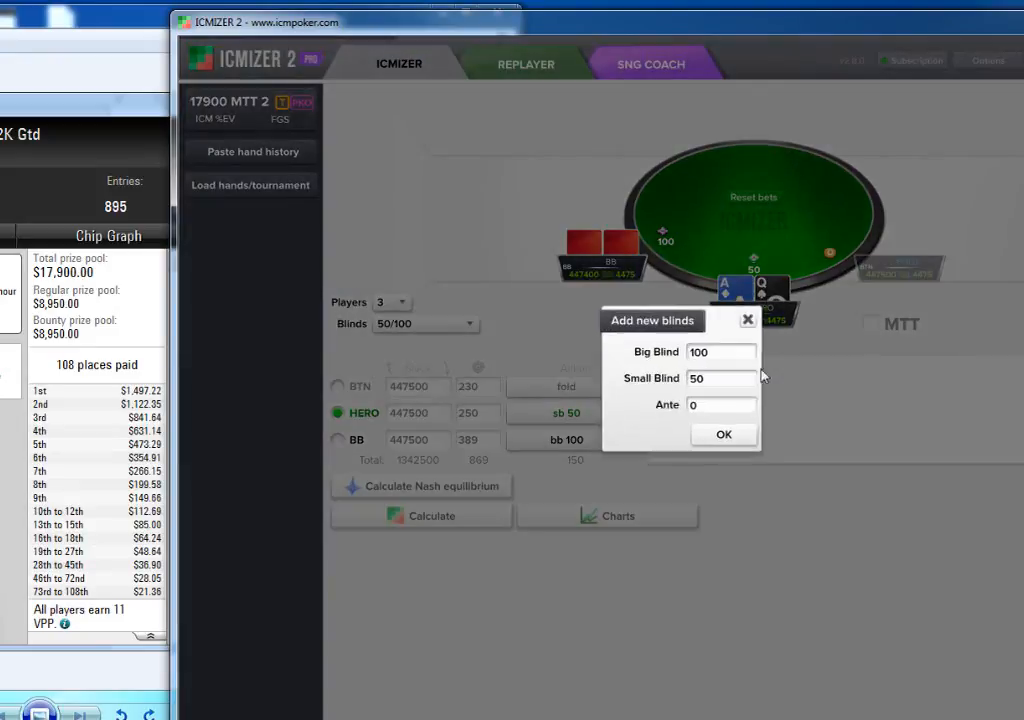
pyautogui.doubleClick(722, 356)
pyautogui.click(725, 354)
pyautogui.moveTo(725, 354); pyautogui.dragTo(679, 361)
pyautogui.write('4')
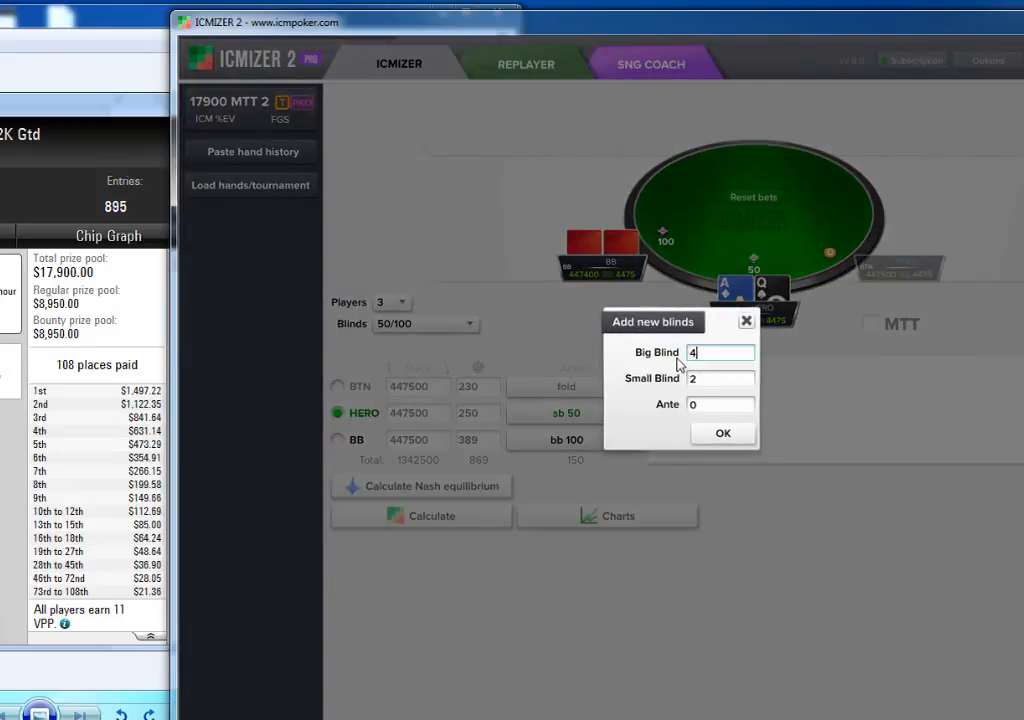
pyautogui.write('0000')
pyautogui.press('Tab')
pyautogui.press('Tab')
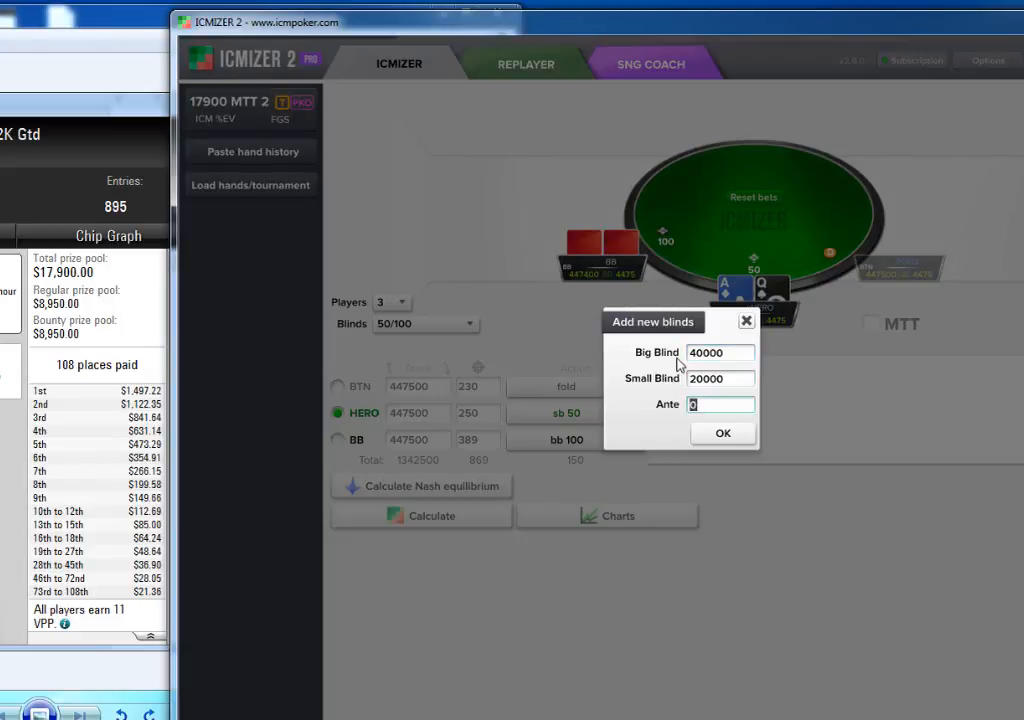
pyautogui.write('4000')
pyautogui.click(719, 433)
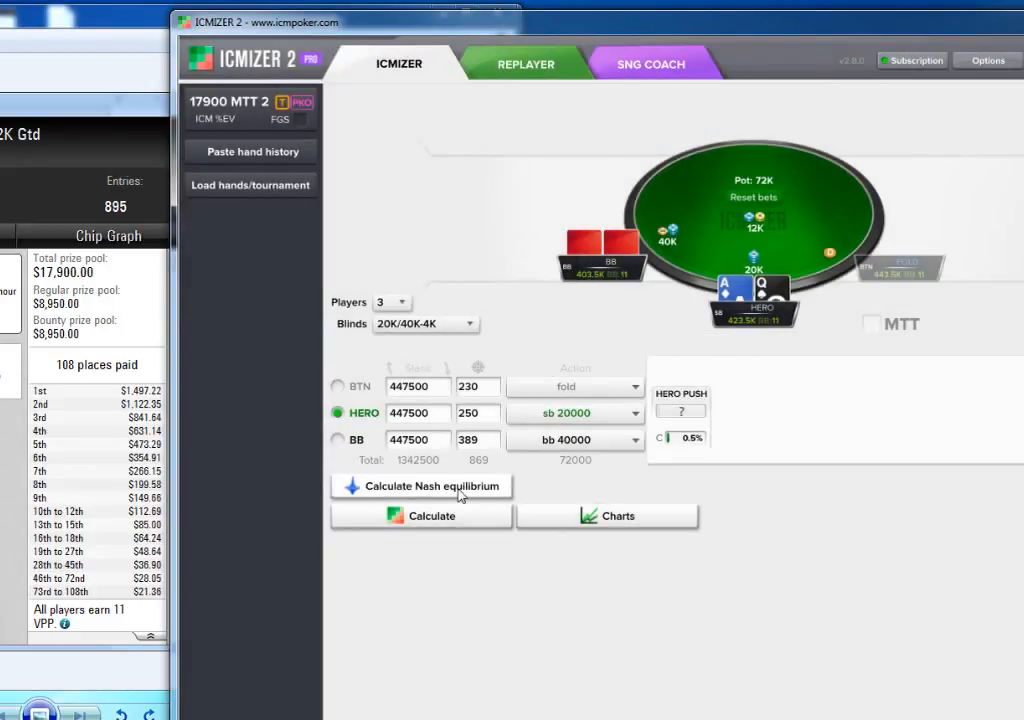
# Step: Calculate the Nash equilibrium and the hero's hand-by-hand push results from the small blind, and close the results
pyautogui.click(459, 491)
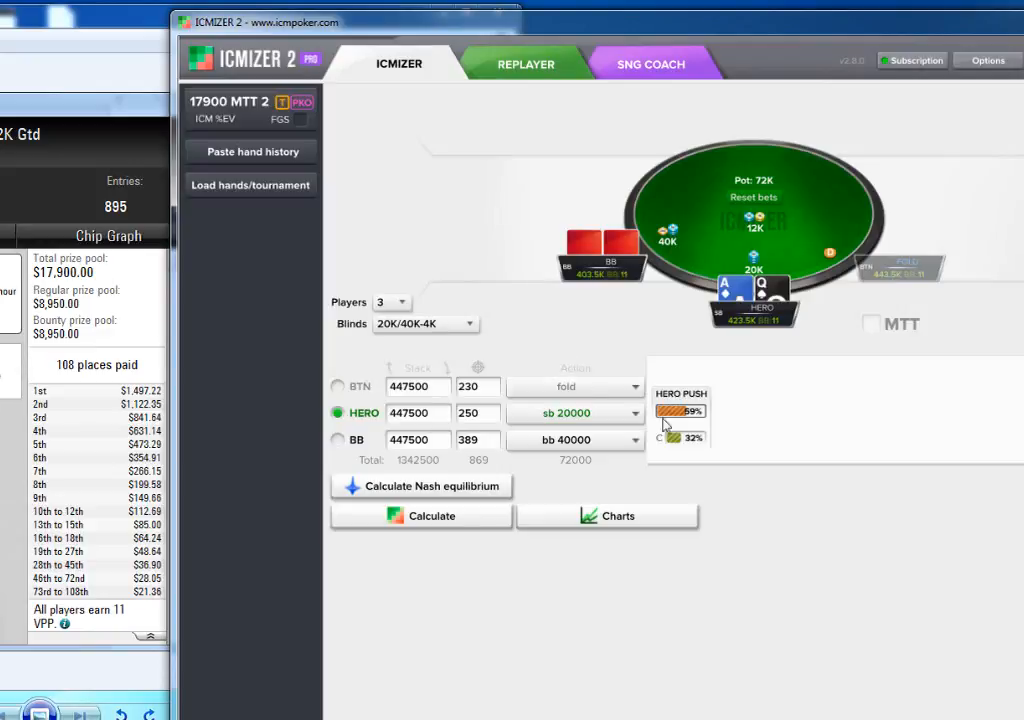
pyautogui.click(485, 517)
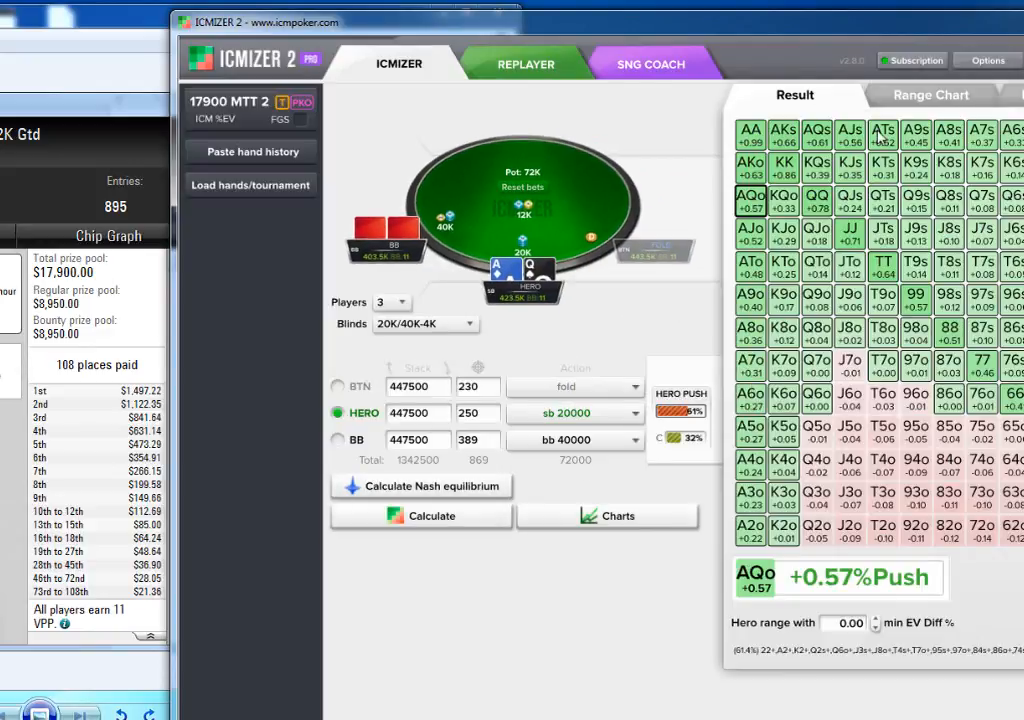
pyautogui.moveTo(781, 57); pyautogui.dragTo(613, 53)
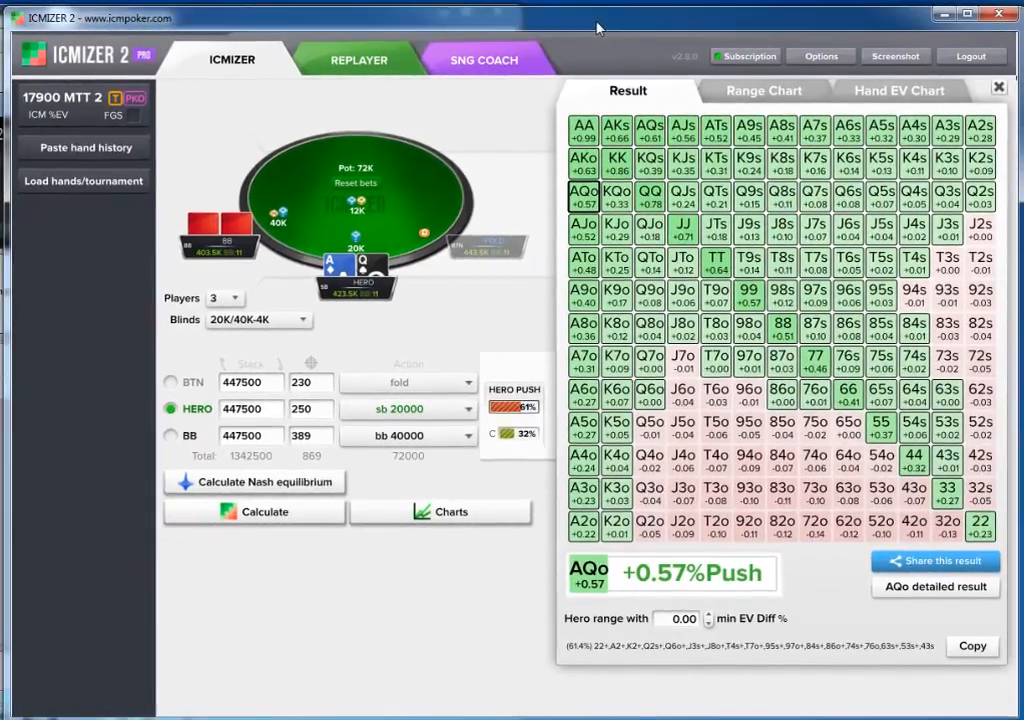
pyautogui.click(998, 88)
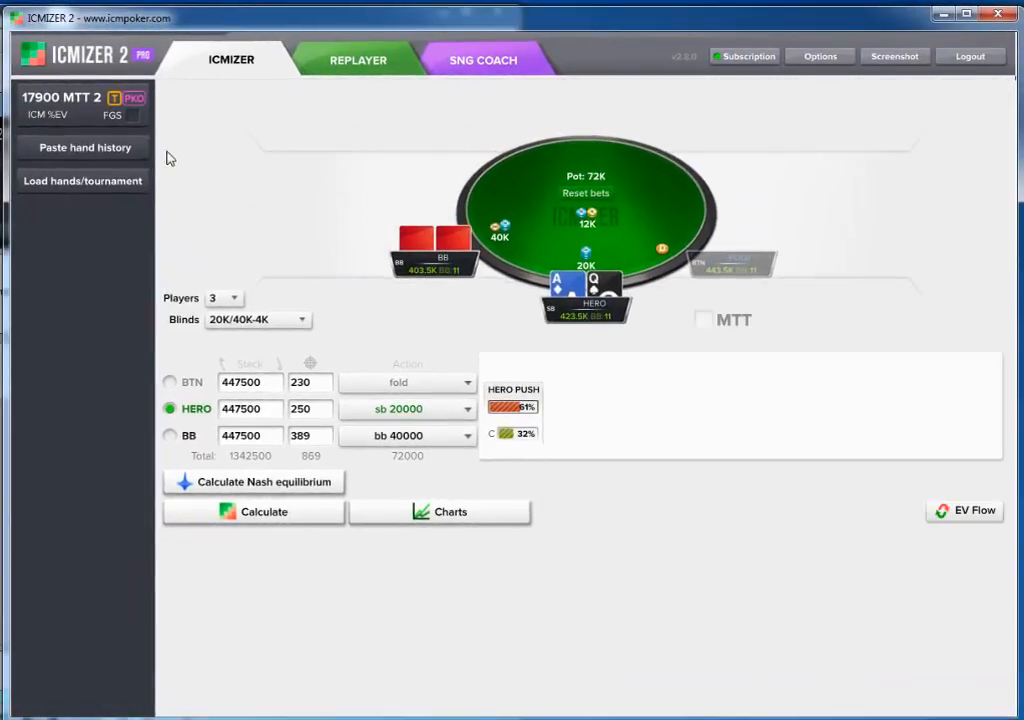
# Step: Switch to the 17900 MTT structure and calculate the Nash equilibrium with the hero in the small blind and on the button
pyautogui.click(57, 108)
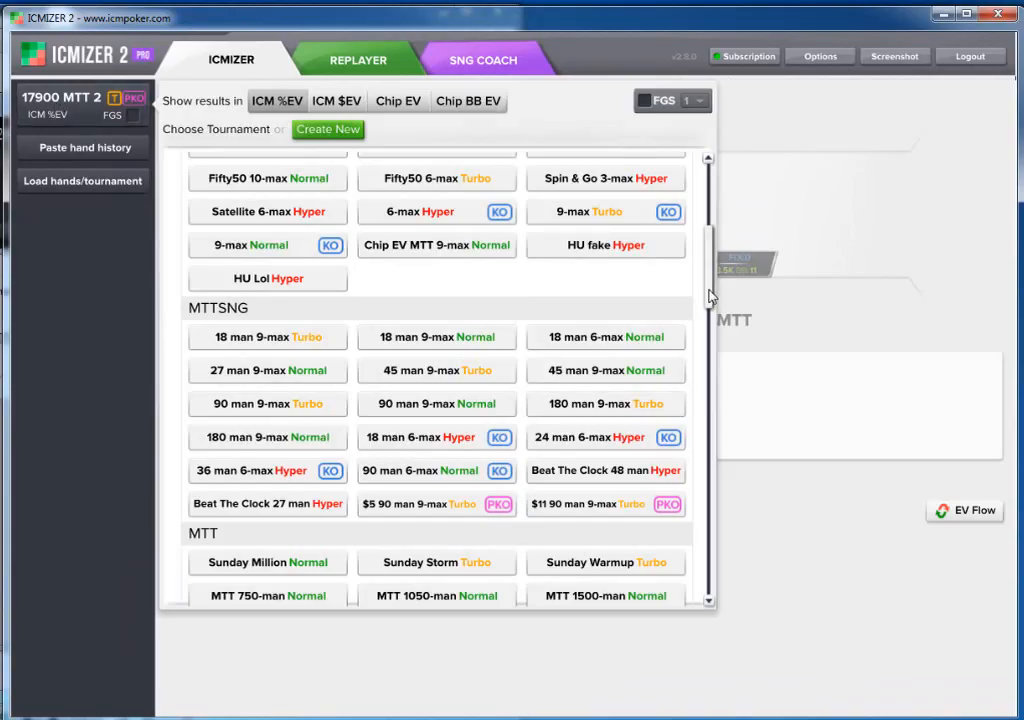
pyautogui.moveTo(709, 295); pyautogui.dragTo(713, 320)
pyautogui.click(440, 487)
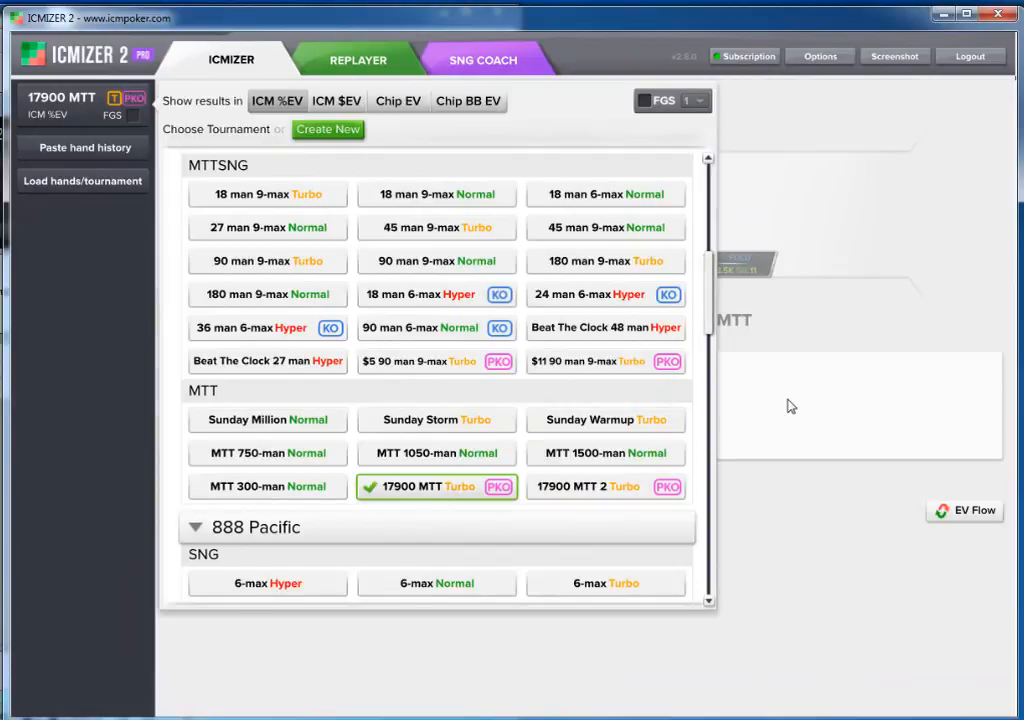
pyautogui.click(322, 482)
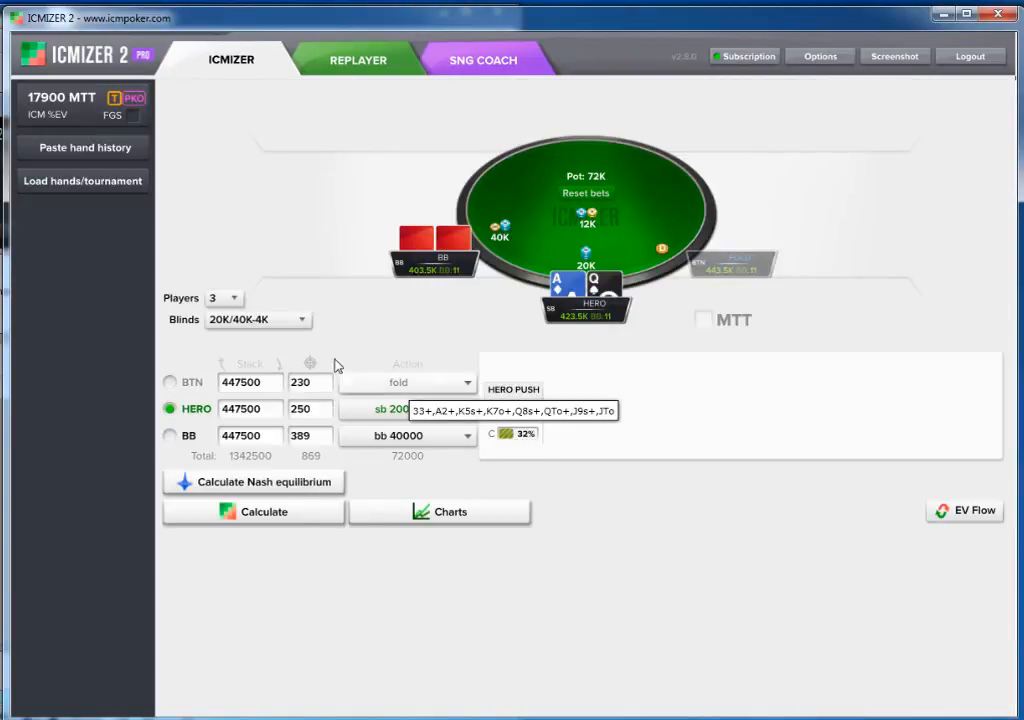
pyautogui.click(200, 384)
pyautogui.click(286, 491)
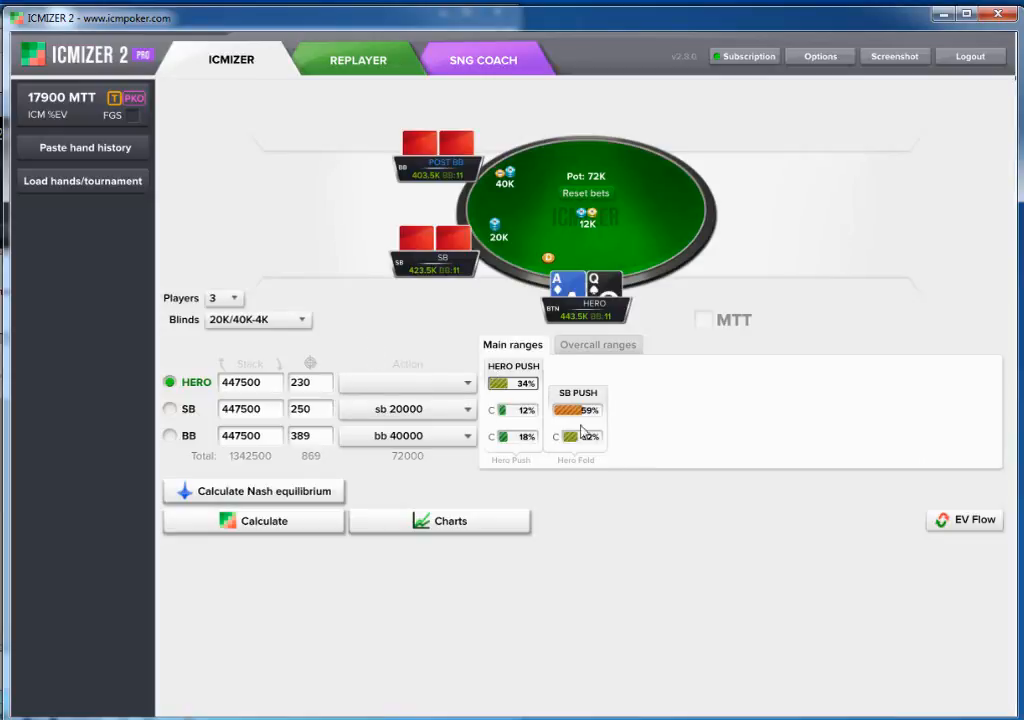
# Step: Switch to the 17900 MTT 2 structure and recalculate the Nash equilibrium for the hero on the button
pyautogui.click(47, 94)
pyautogui.click(540, 486)
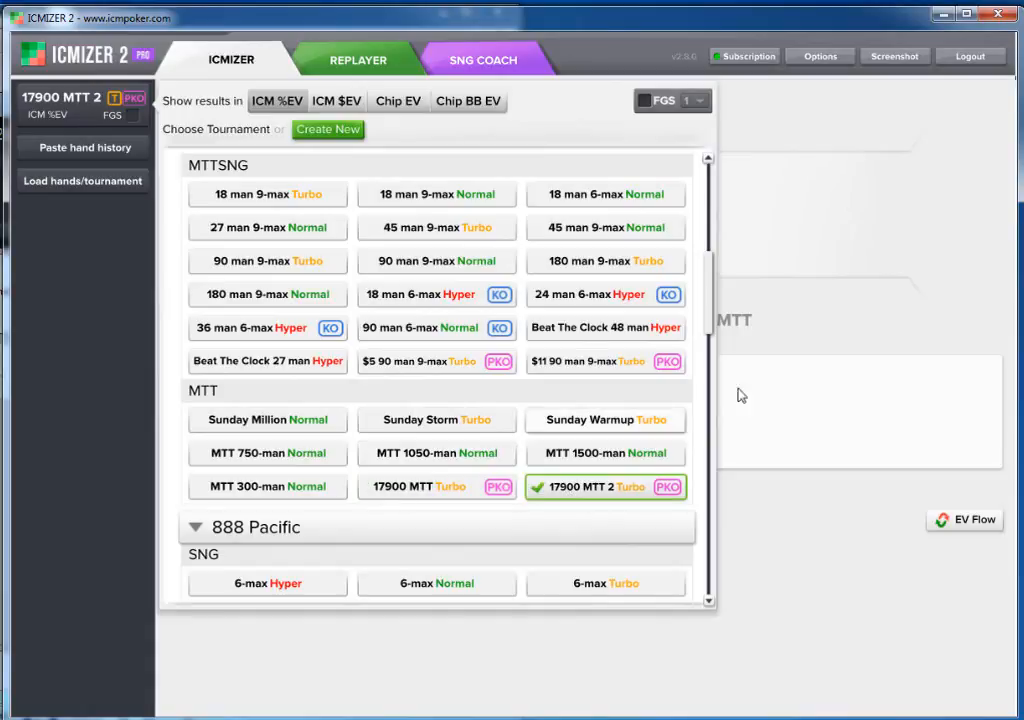
pyautogui.click(313, 491)
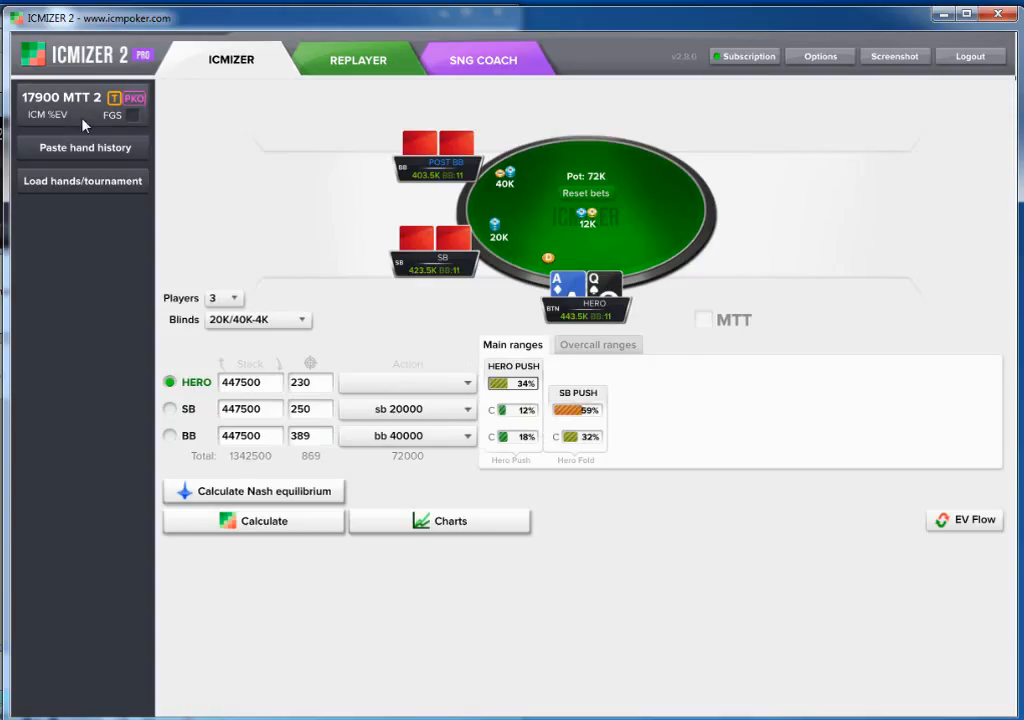
# Step: Try the spot with six and five players, and return the table to three players
pyautogui.moveTo(97, 136)
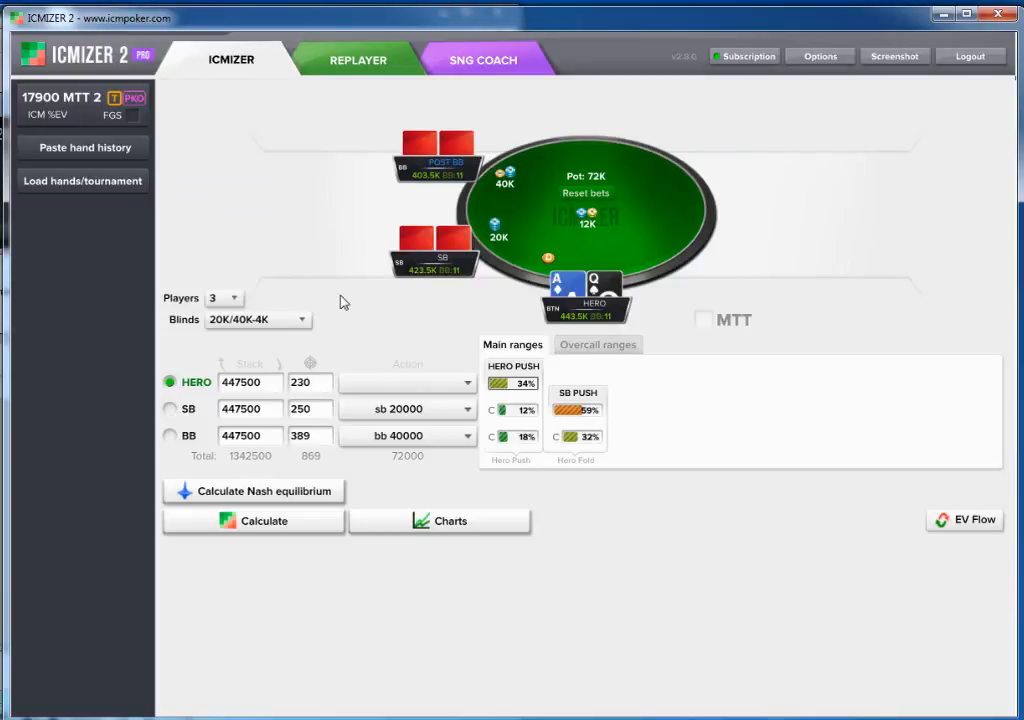
pyautogui.click(313, 390)
pyautogui.click(226, 298)
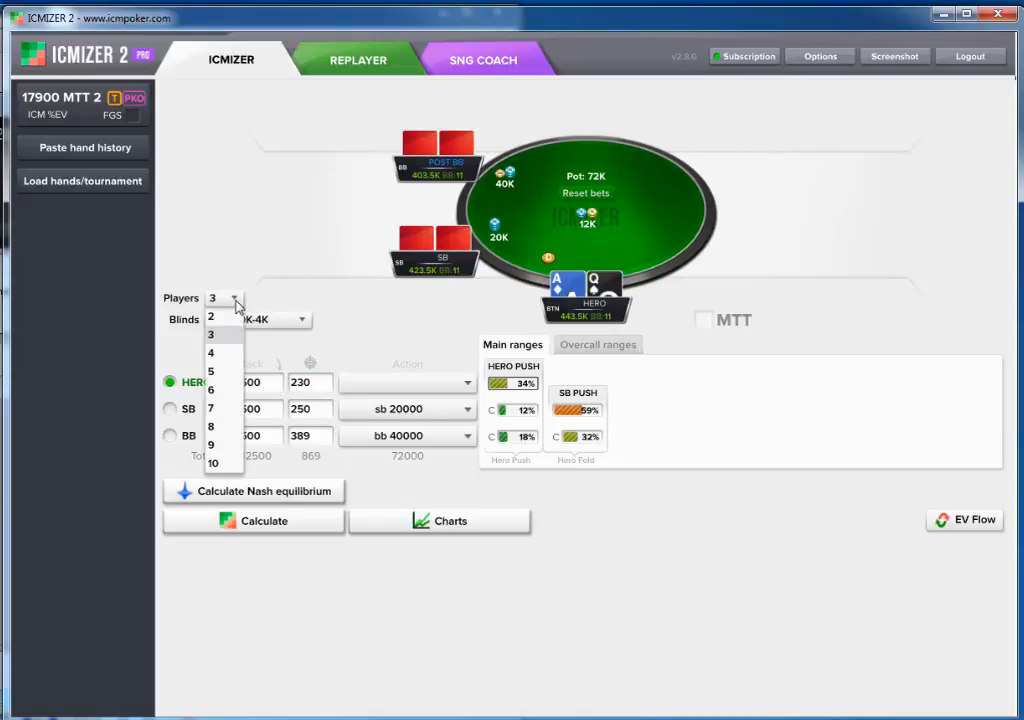
pyautogui.click(220, 390)
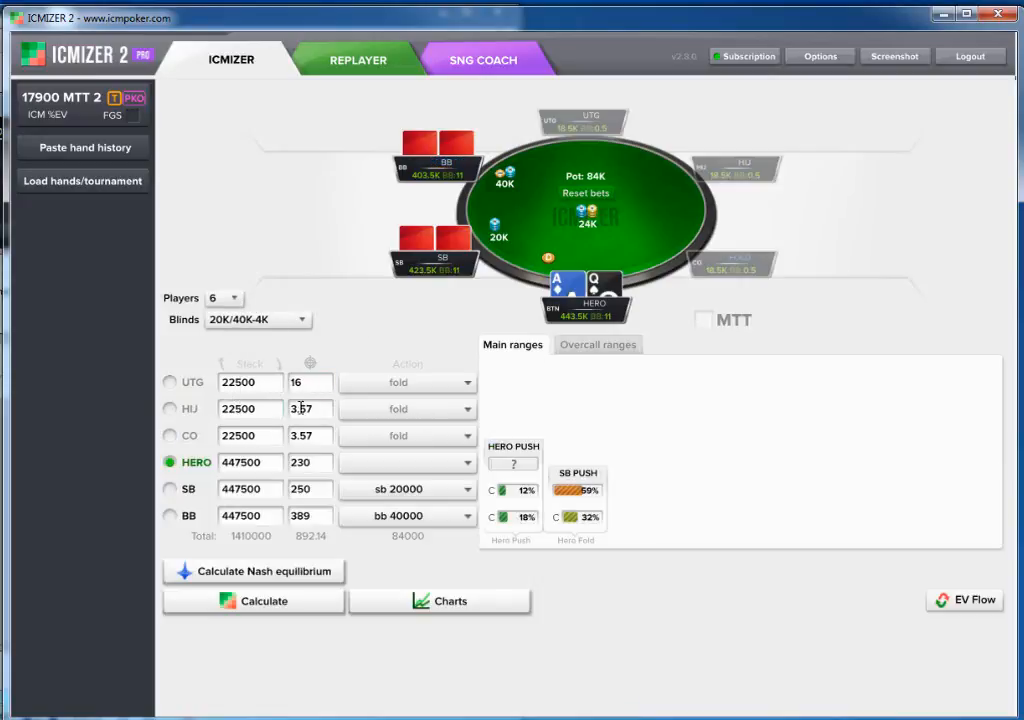
pyautogui.click(224, 298)
pyautogui.click(230, 371)
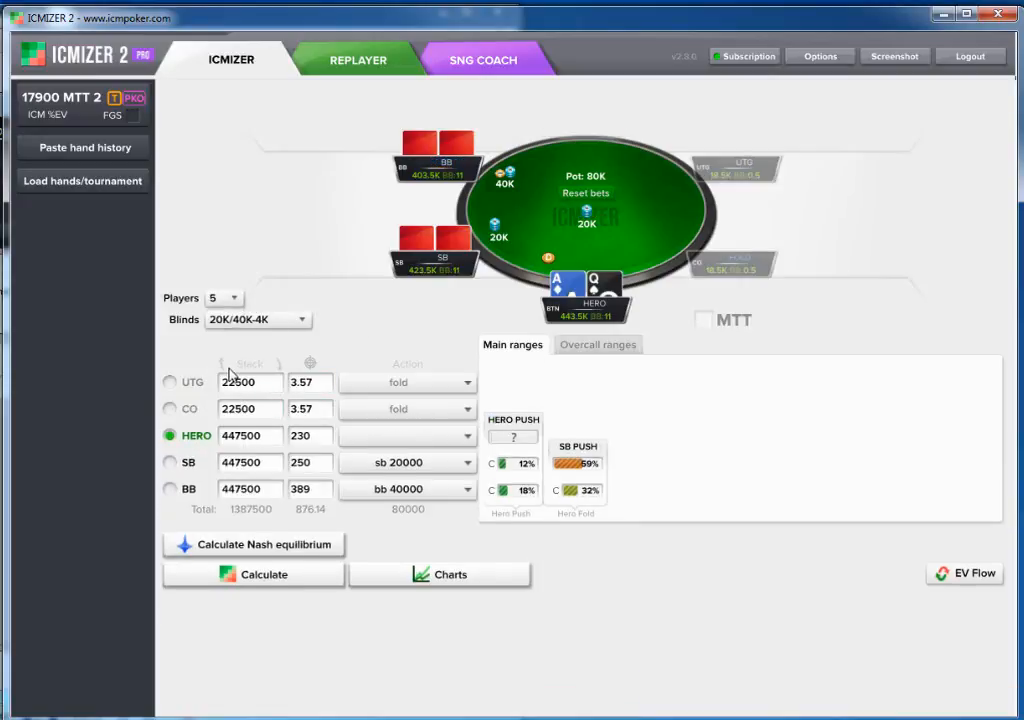
pyautogui.click(226, 299)
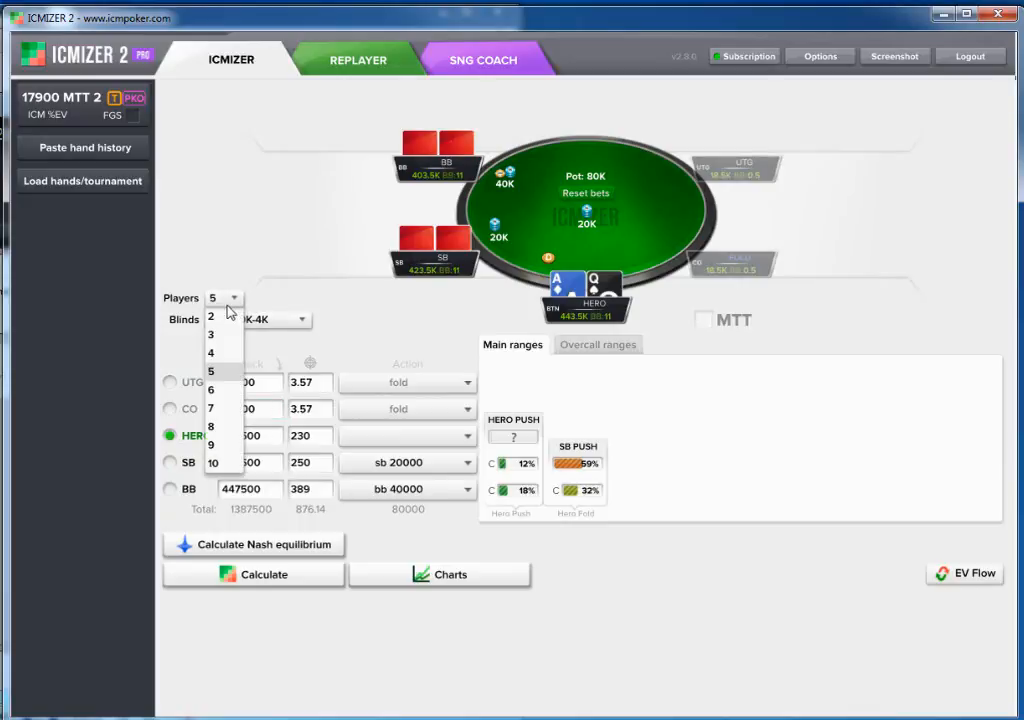
pyautogui.click(229, 333)
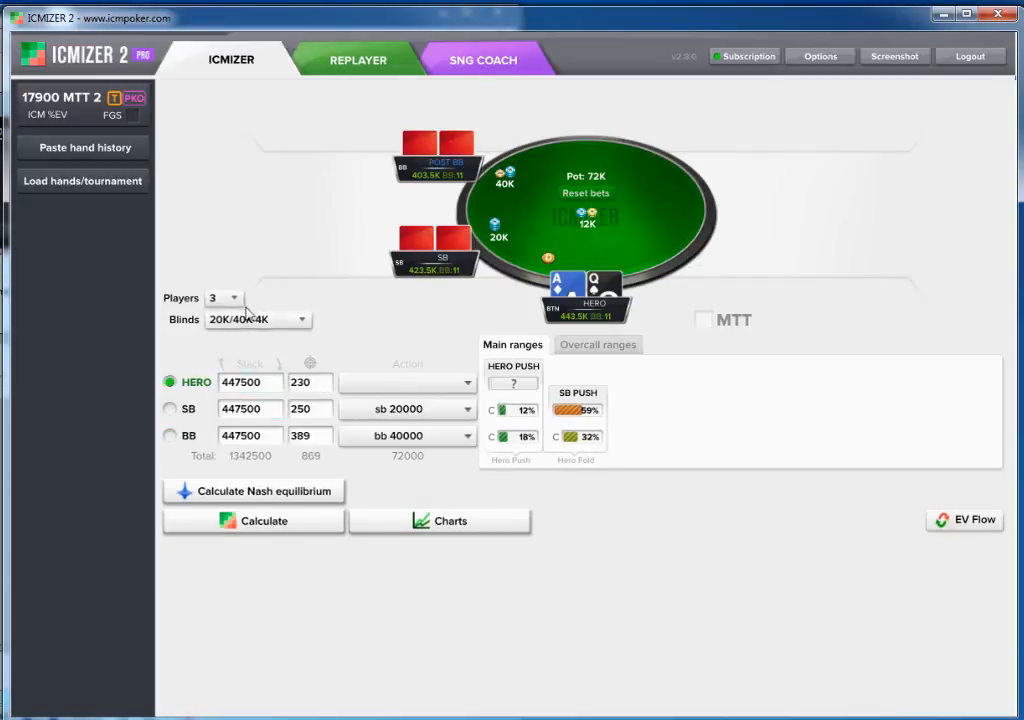
# Step: Load the hand histories from PKO Hands.txt on the desktop and open the second hand, KJ from UTG
pyautogui.click(125, 190)
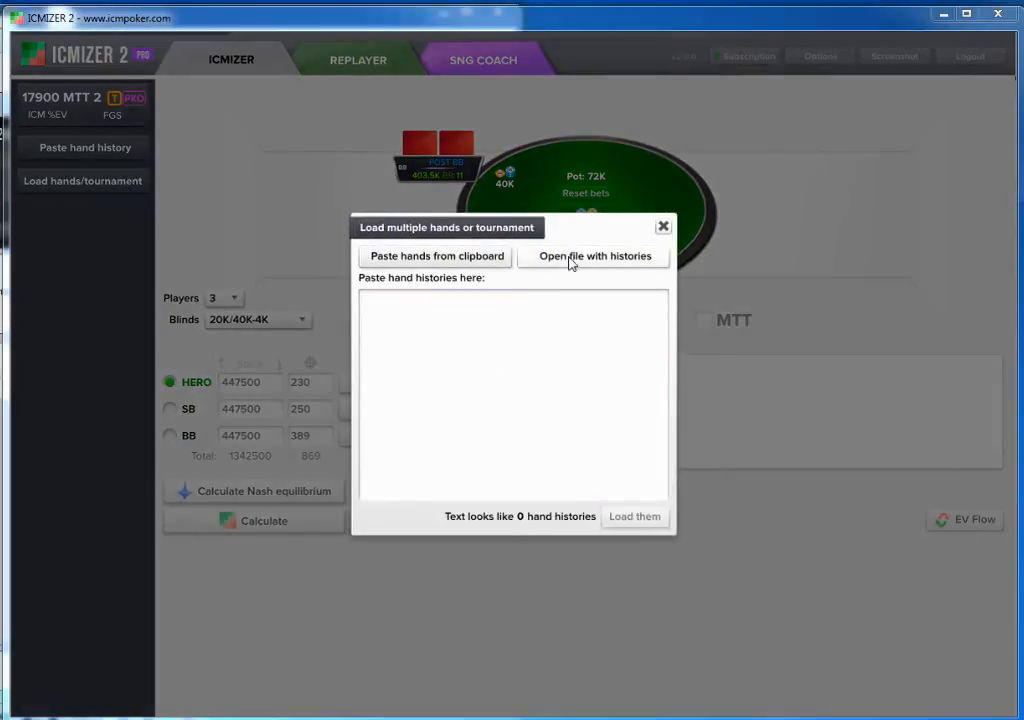
pyautogui.click(572, 258)
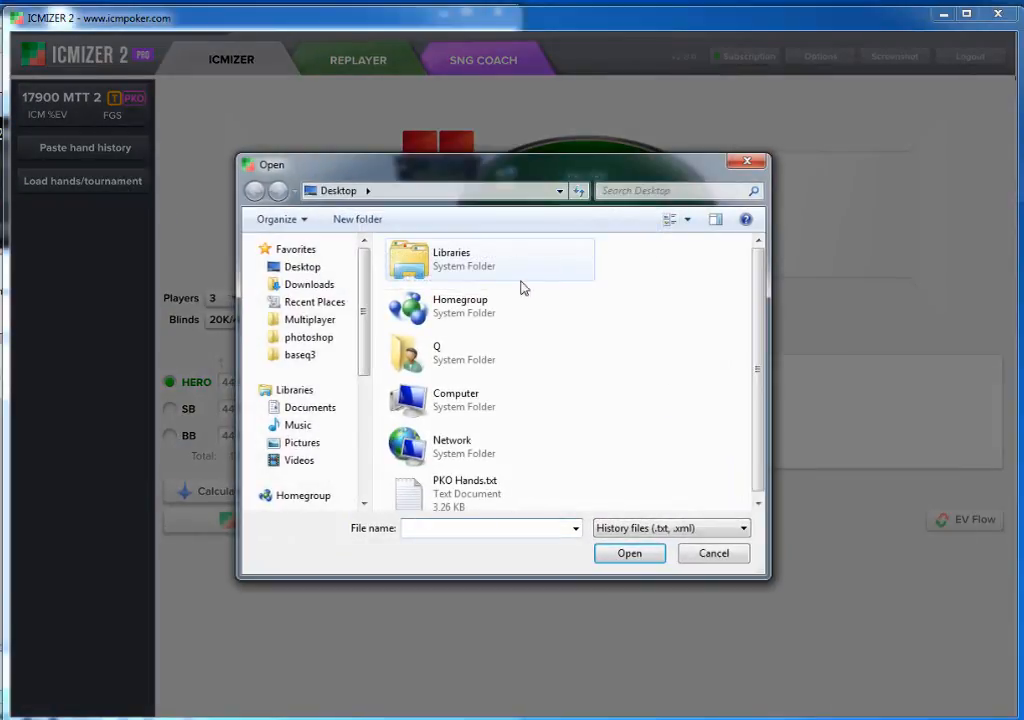
pyautogui.click(467, 497)
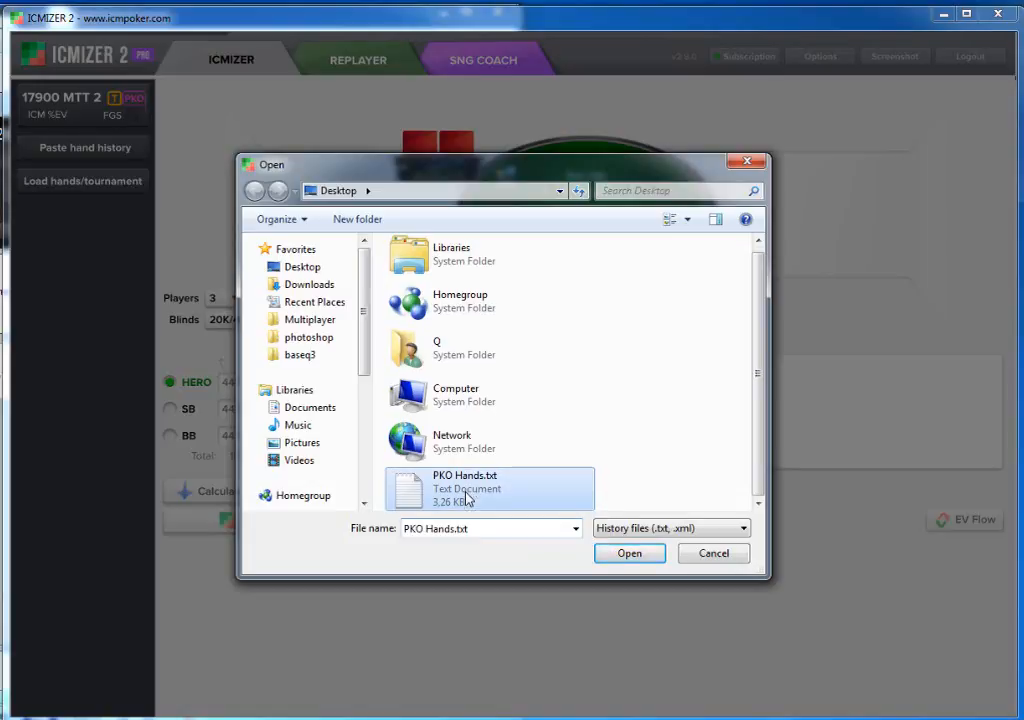
pyautogui.click(620, 555)
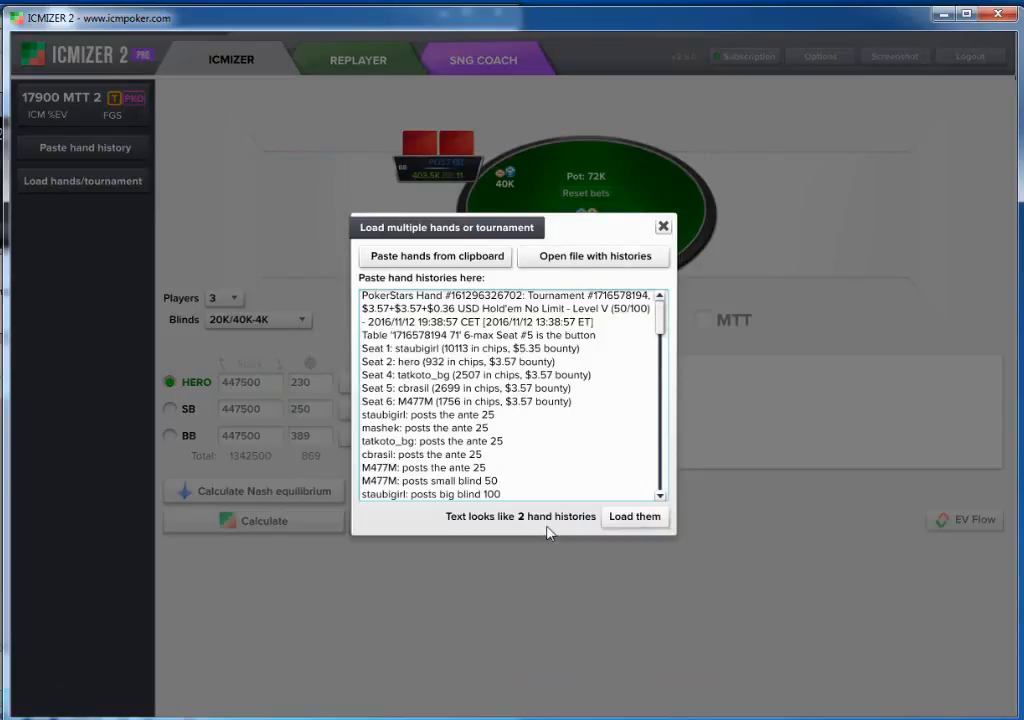
pyautogui.click(641, 522)
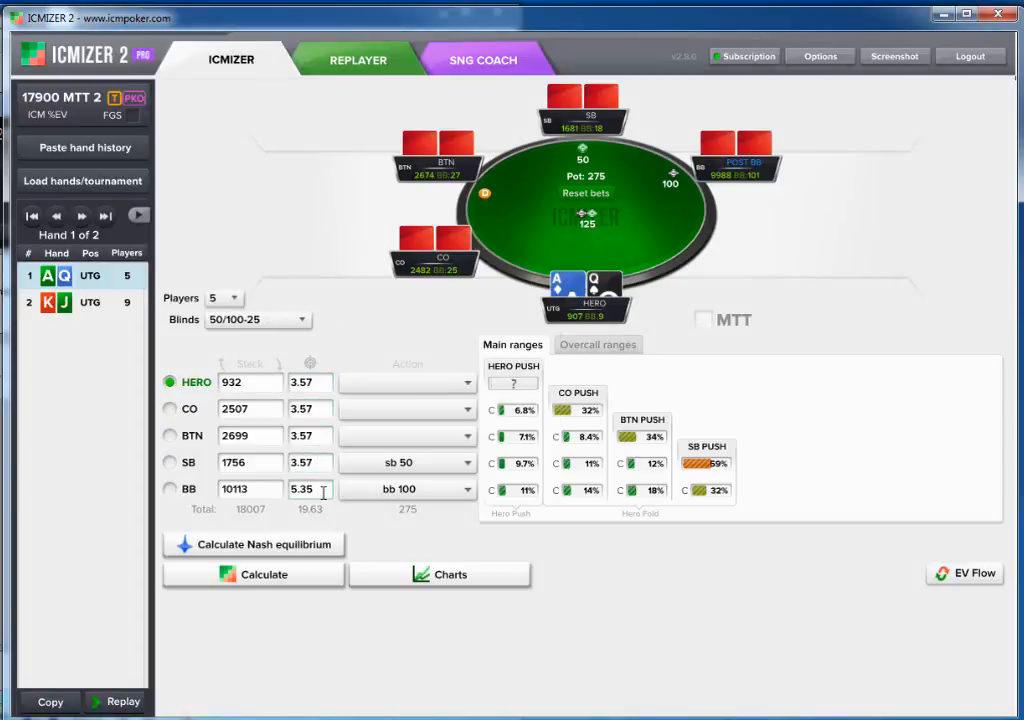
pyautogui.click(100, 303)
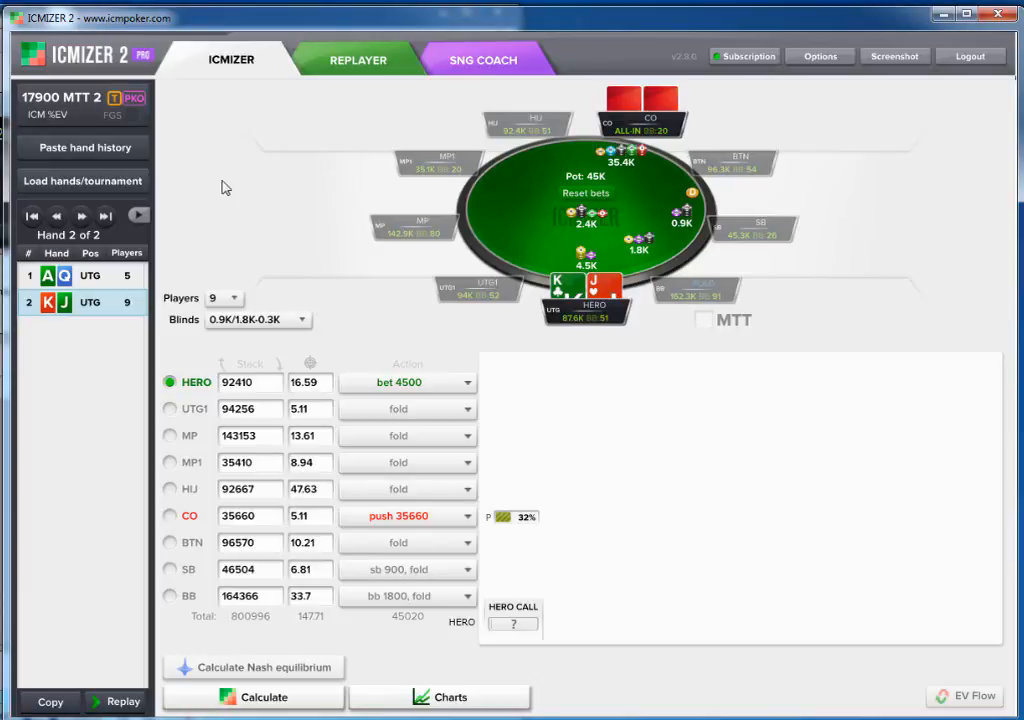
# Step: Set the KJ hand's table to six players and clear the CO player's push action
pyautogui.moveTo(76, 119)
pyautogui.click(230, 298)
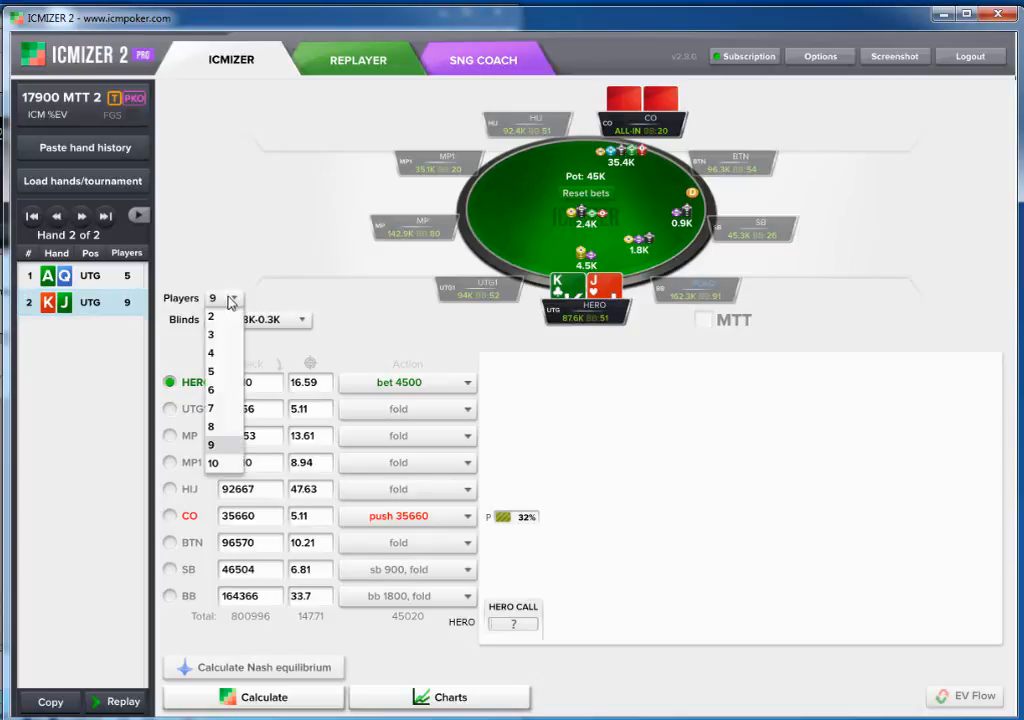
pyautogui.click(233, 391)
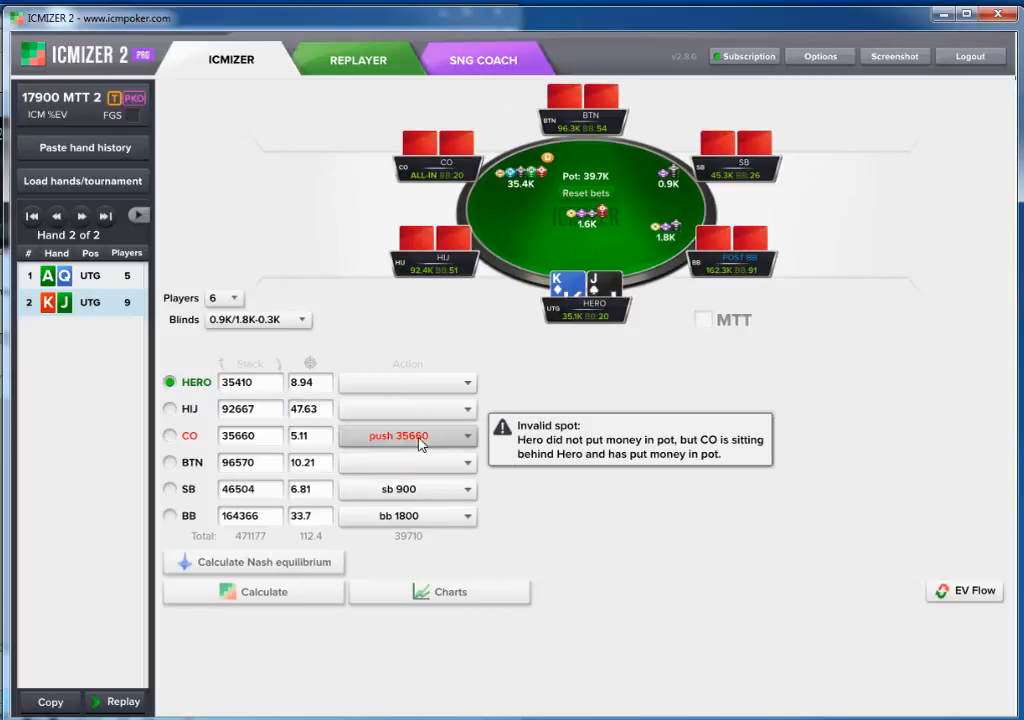
pyautogui.click(418, 437)
pyautogui.click(385, 562)
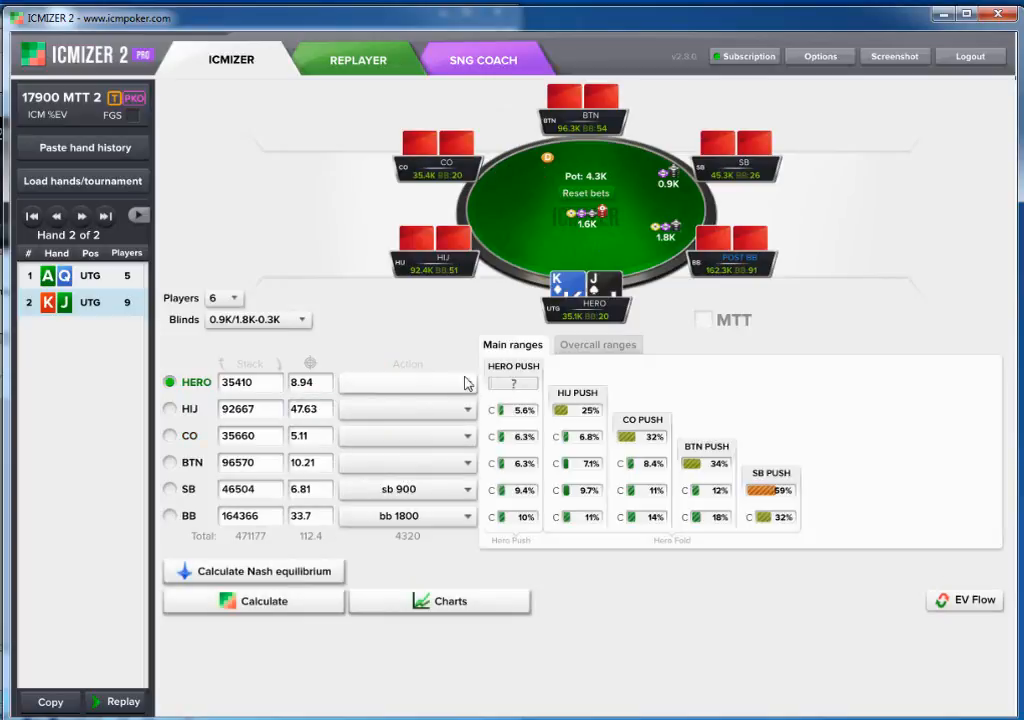